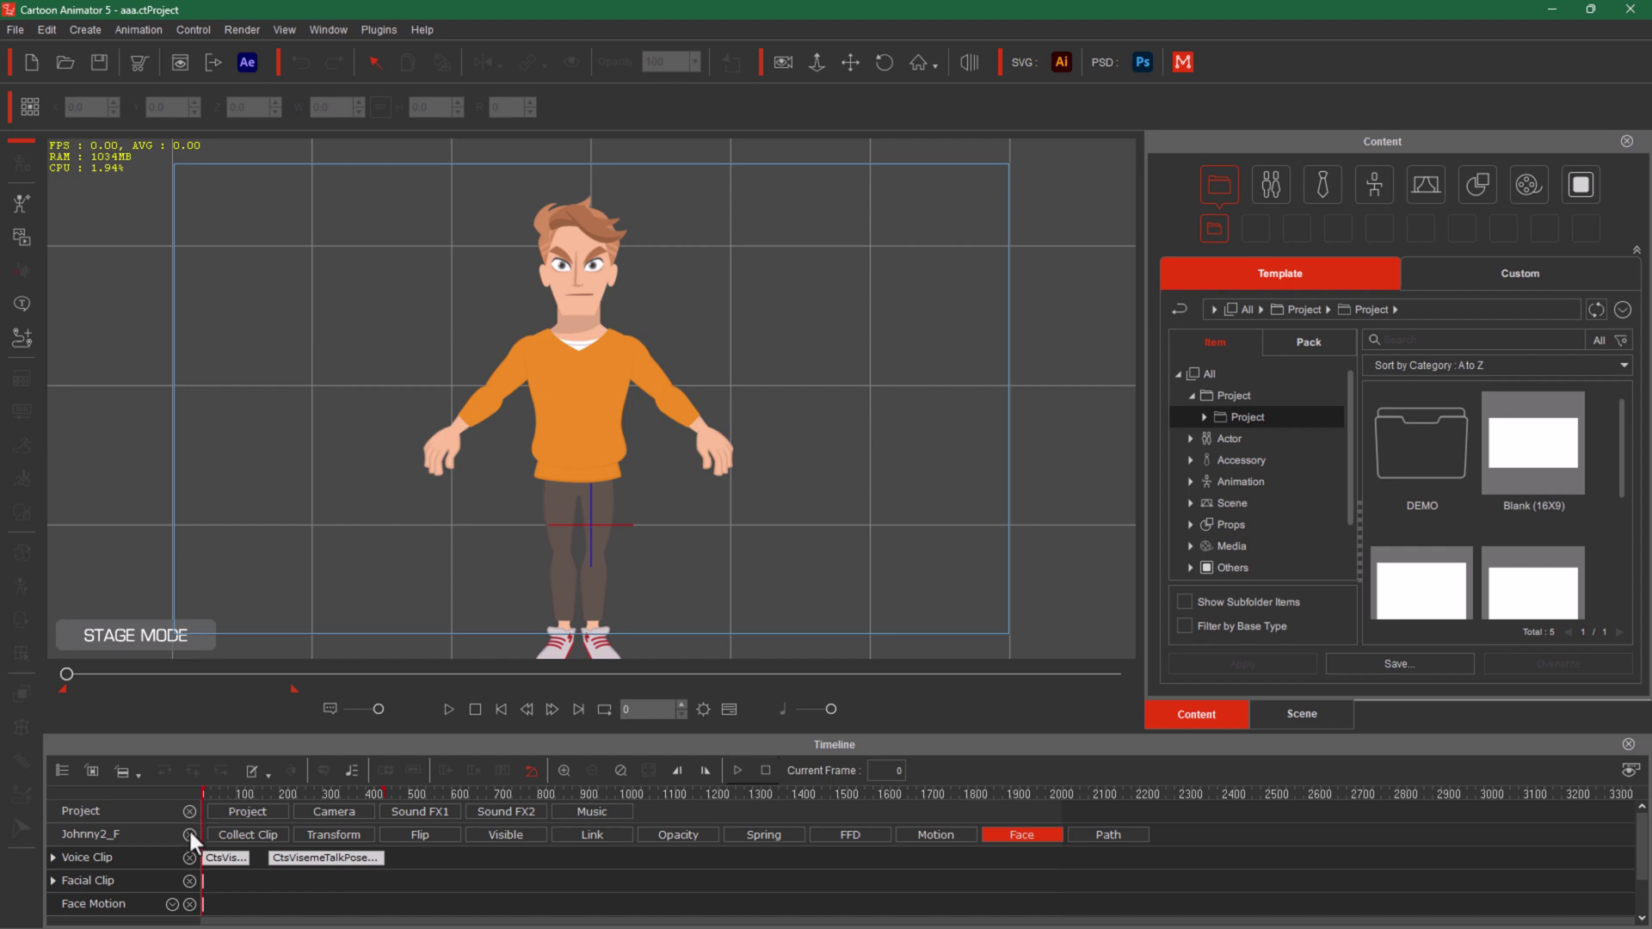
Step: Select the Johnny2_F character and play back its talking animation, stopping it partway through the second voice clip
{"action": "left_click", "coordinate": [175, 856]}
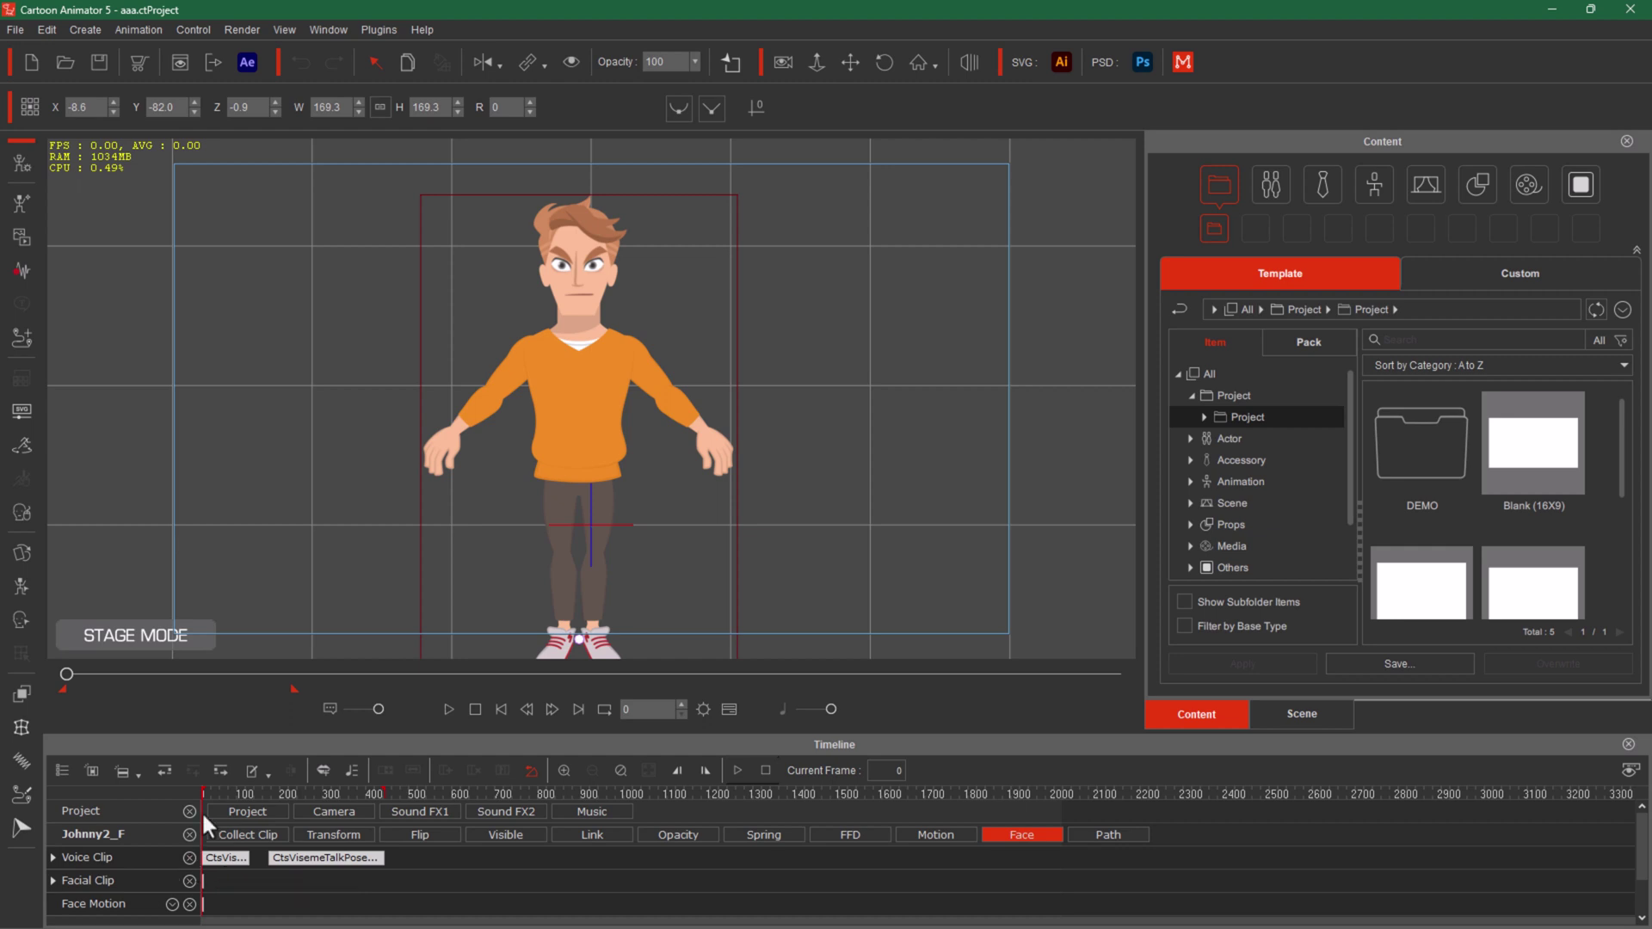
{"action": "left_click", "coordinate": [455, 710]}
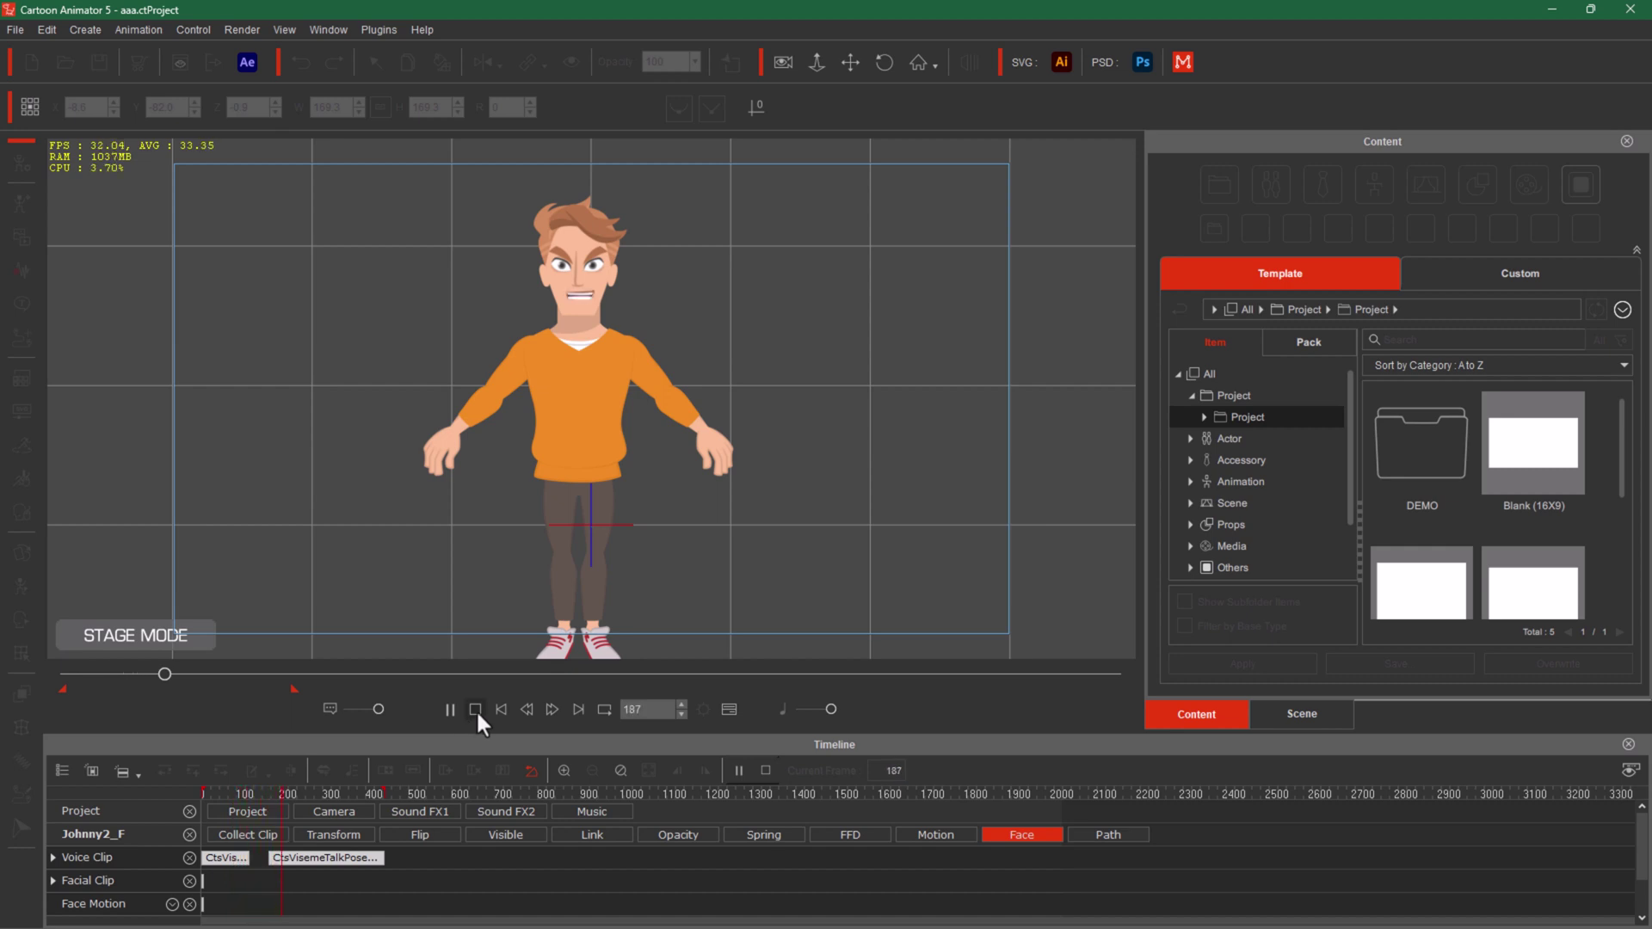
{"action": "left_click", "coordinate": [475, 709]}
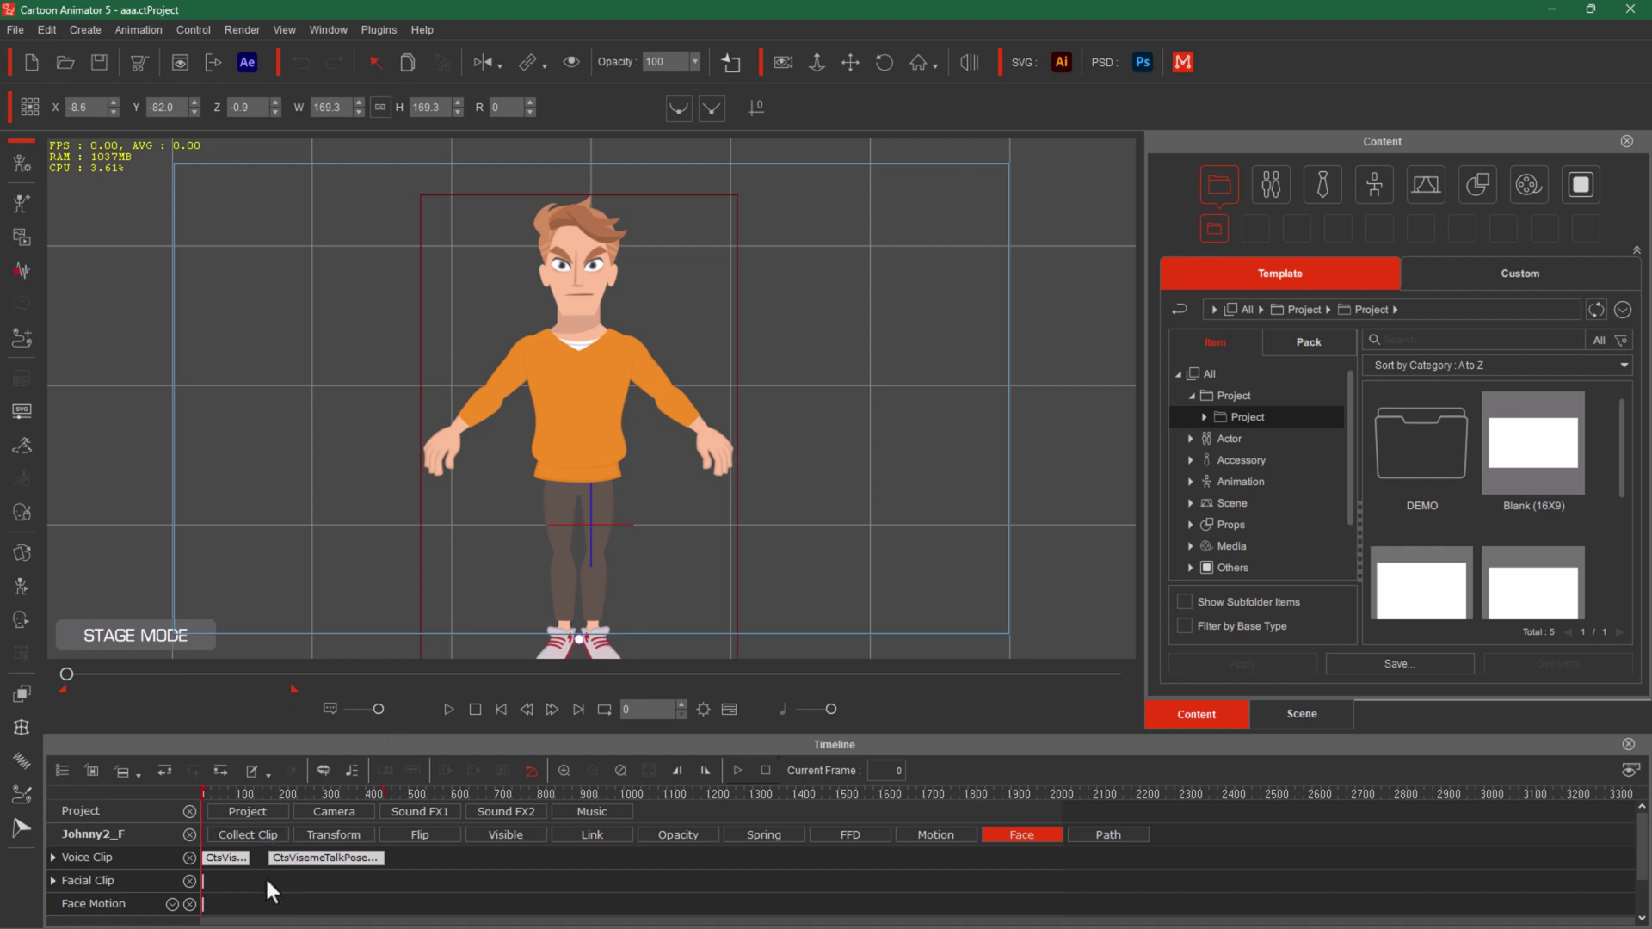
Step: Hide Johnny2_F's Voice Clip track, toggling the Face tracks off and on once before hiding it again
{"action": "left_click", "coordinate": [190, 859]}
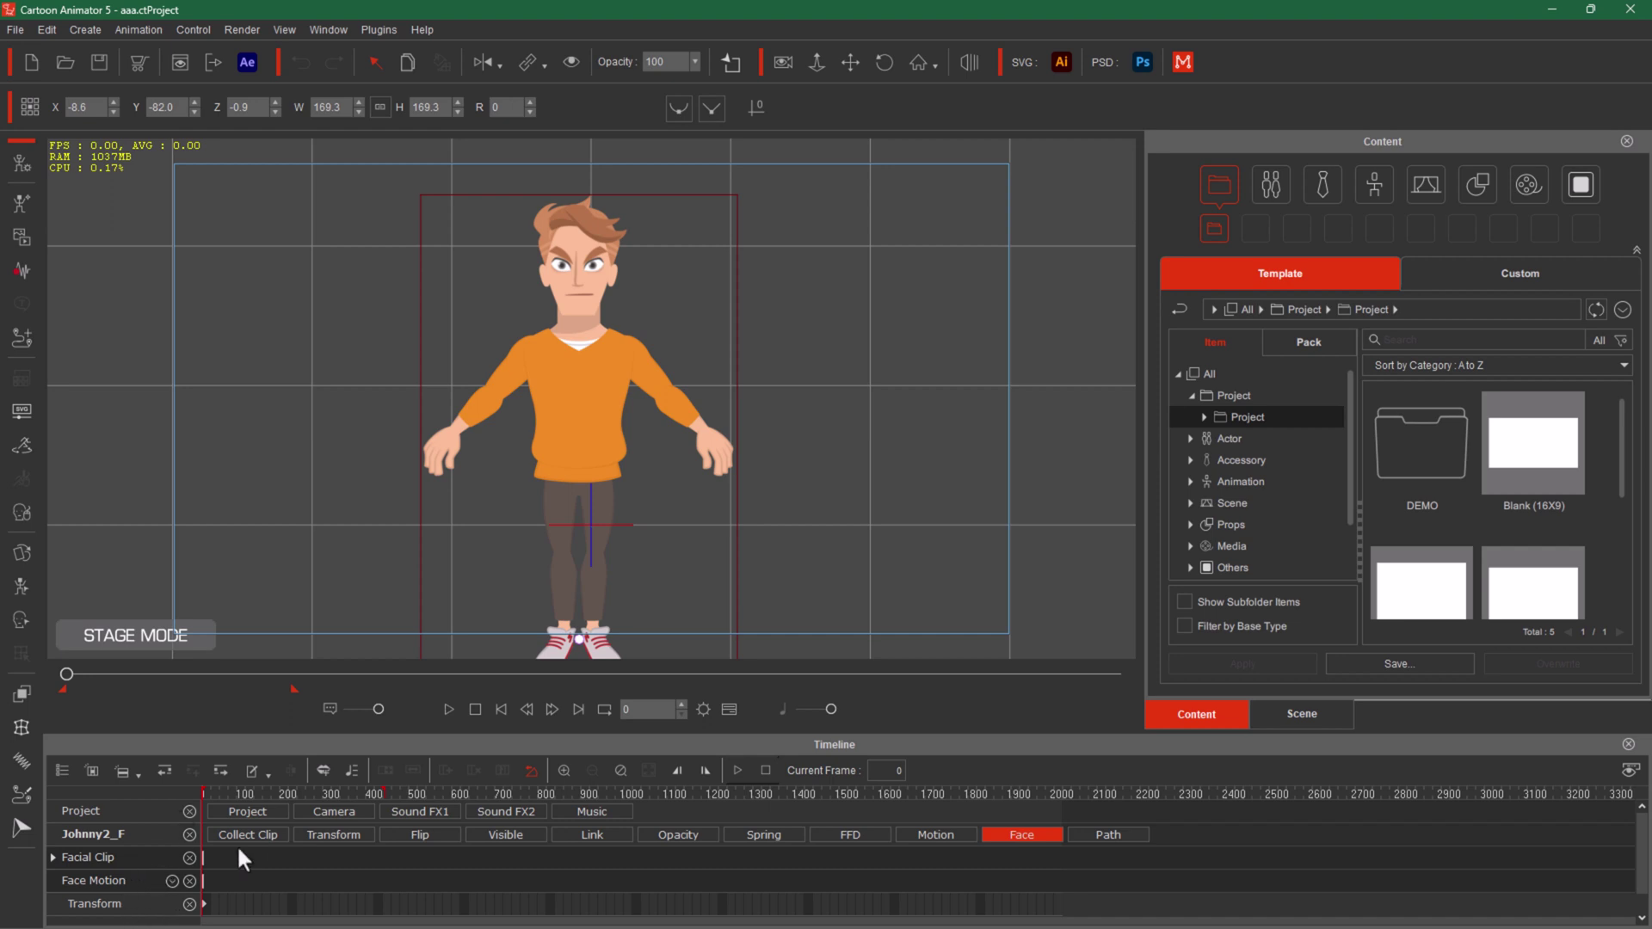
{"action": "left_click", "coordinate": [1022, 834]}
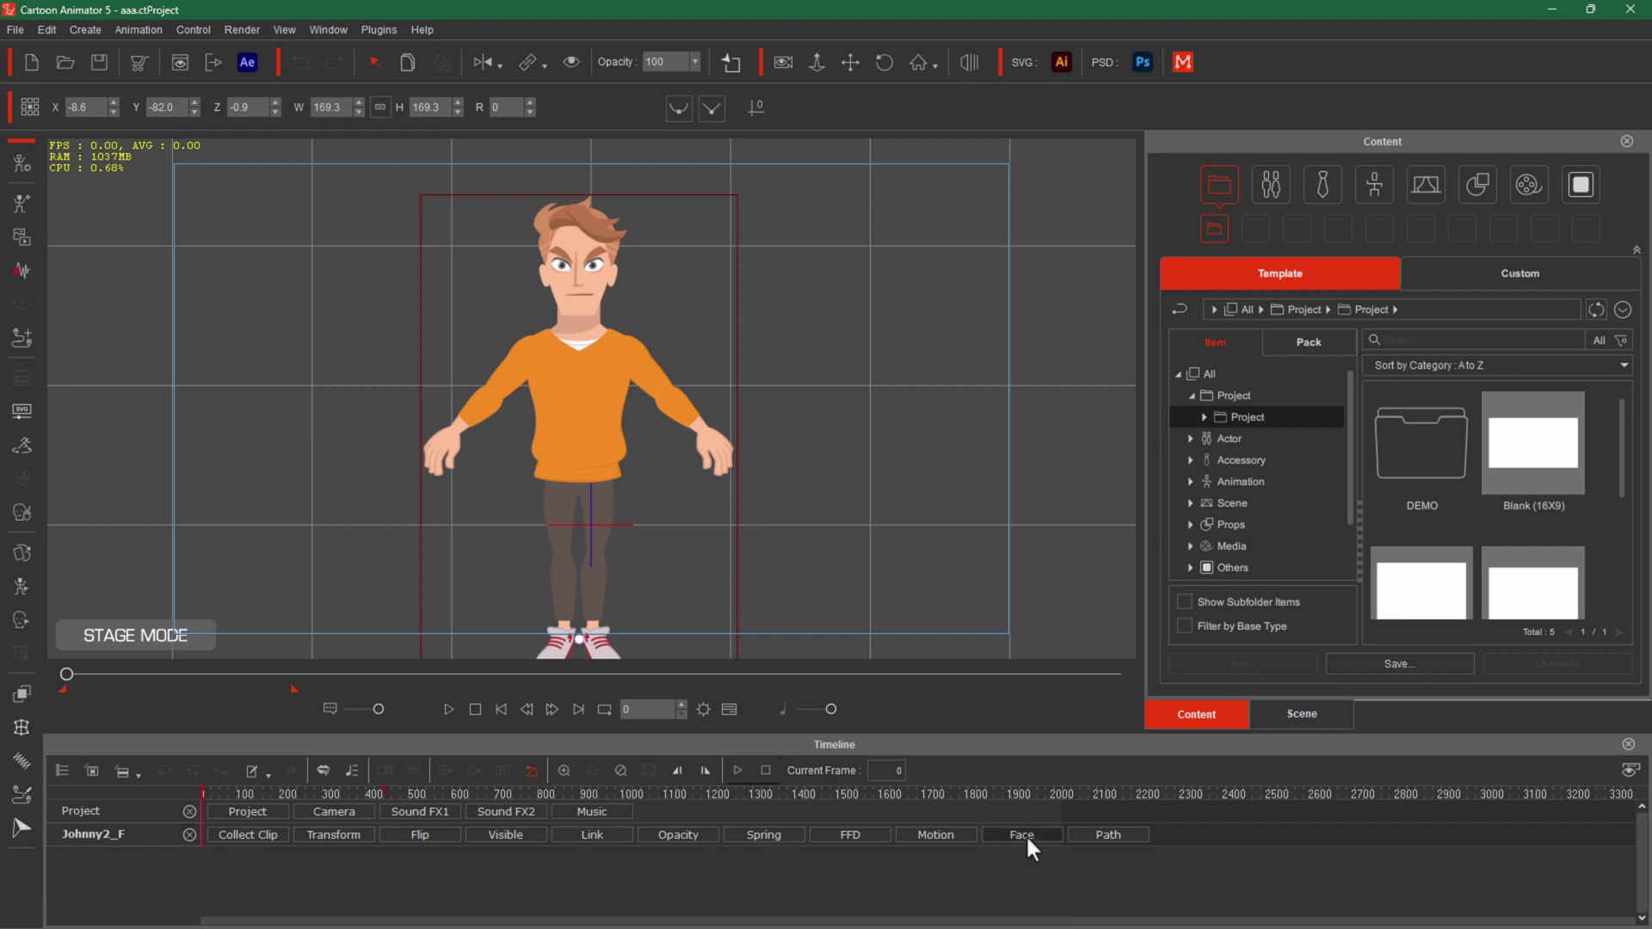
{"action": "left_click", "coordinate": [1026, 834]}
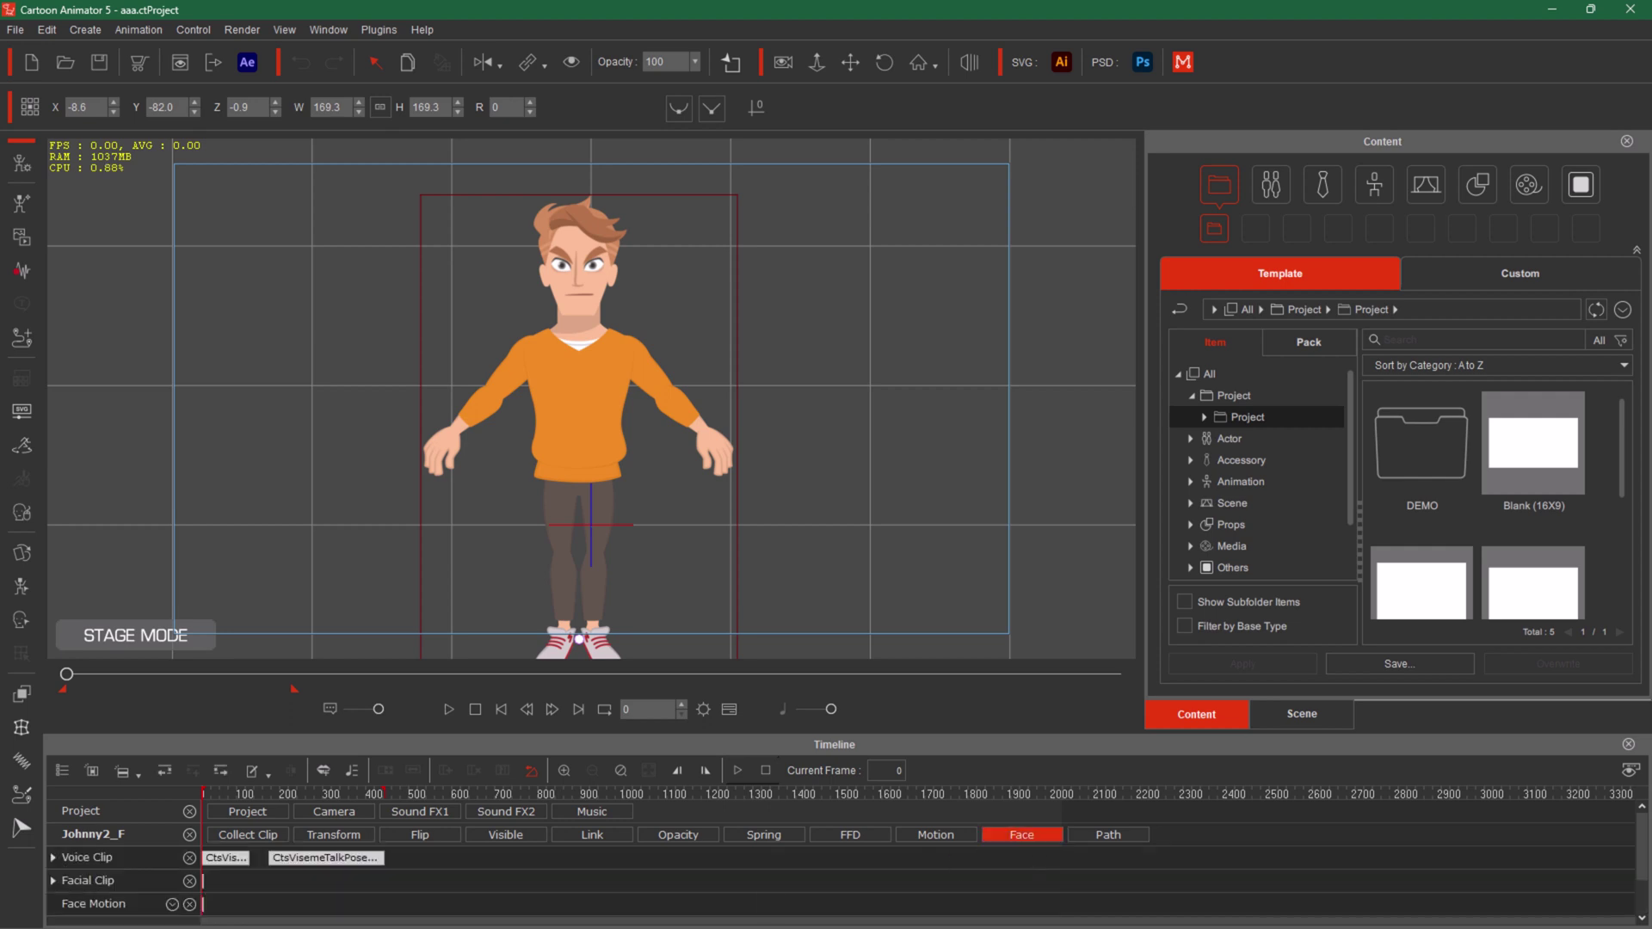
{"action": "left_click", "coordinate": [190, 859]}
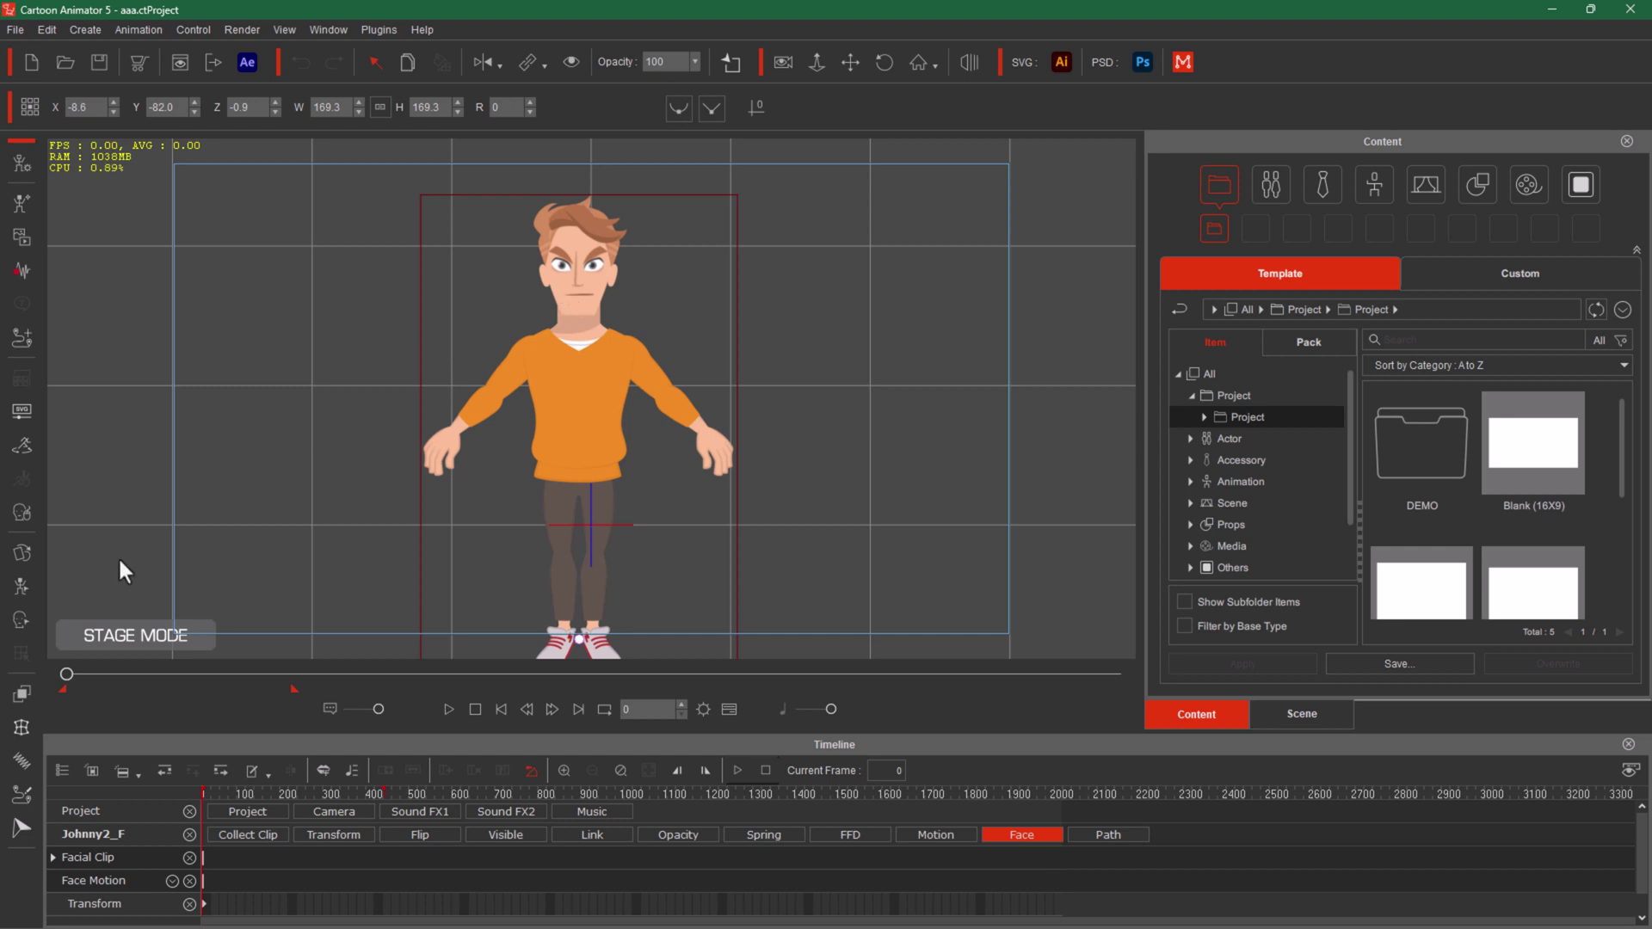
Step: Look at the Face Puppet and Motion LIVE 2D windows as facial animation options, closing each one
{"action": "left_click", "coordinate": [21, 513]}
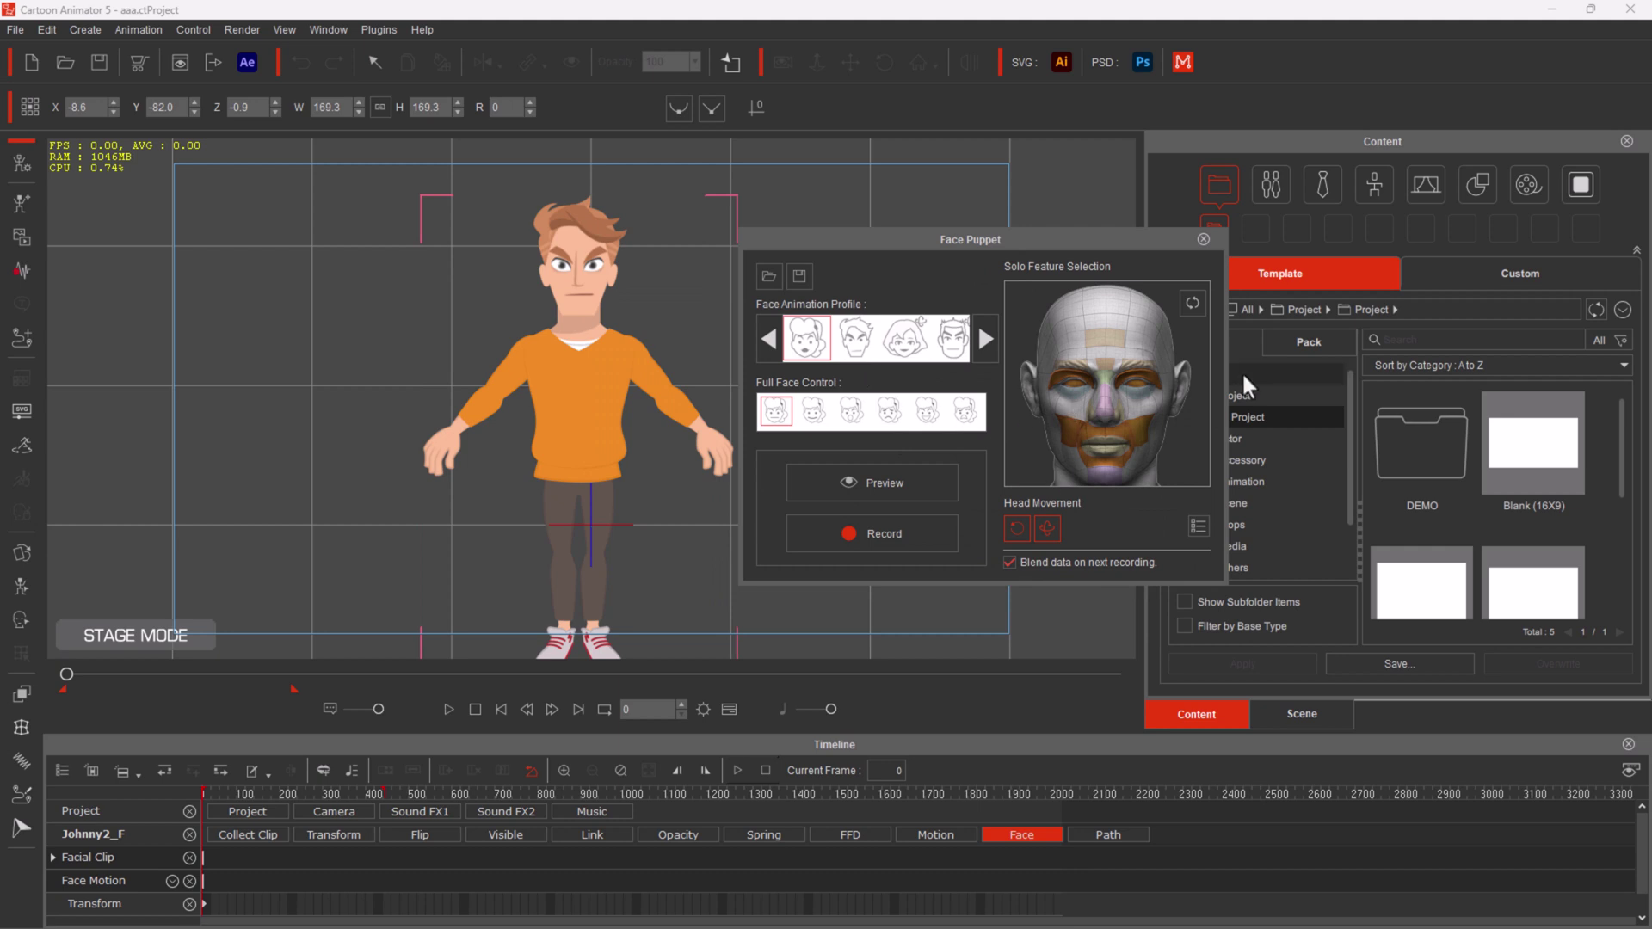
{"action": "left_click", "coordinate": [1203, 240]}
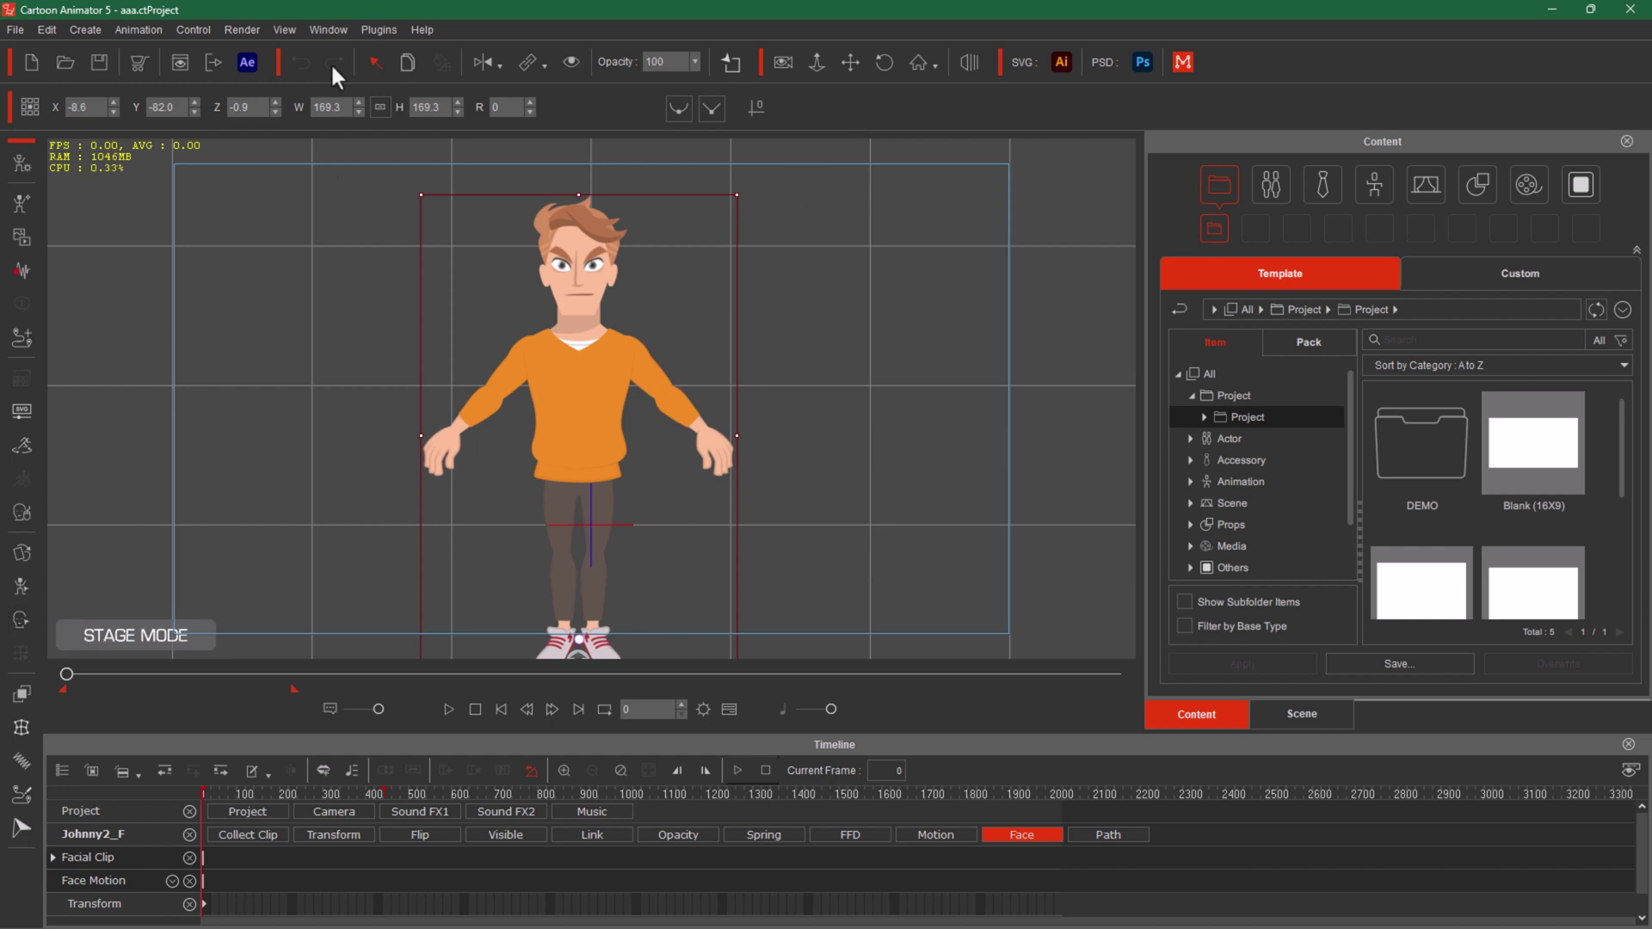
{"action": "mouse_move", "coordinate": [456, 56]}
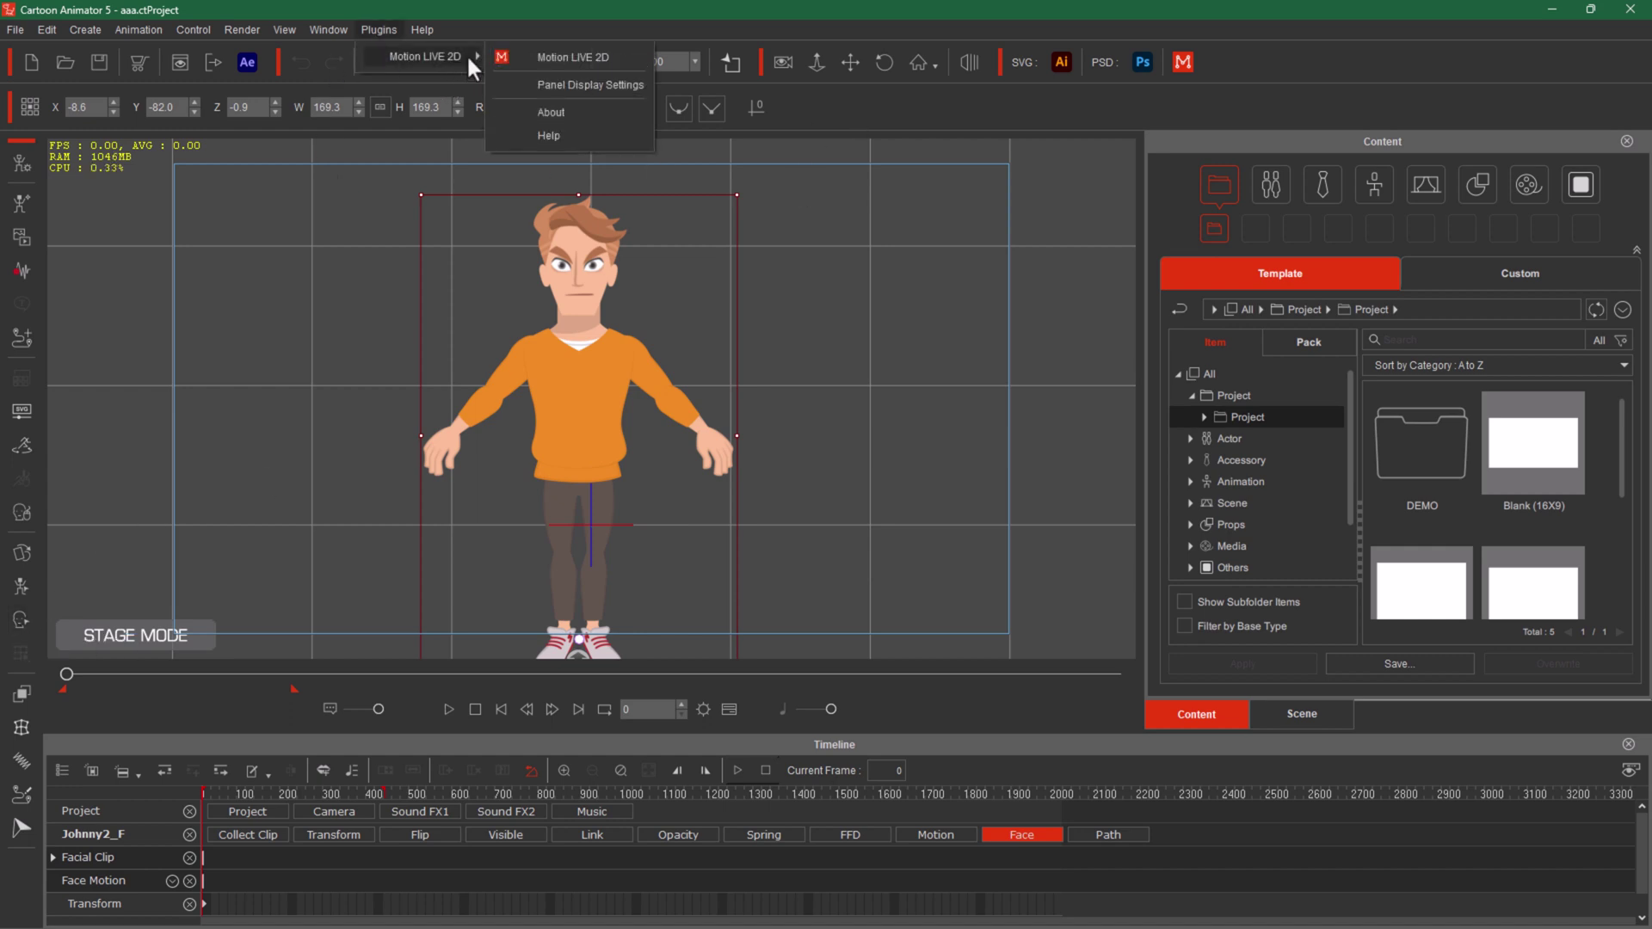
{"action": "left_click", "coordinate": [571, 58]}
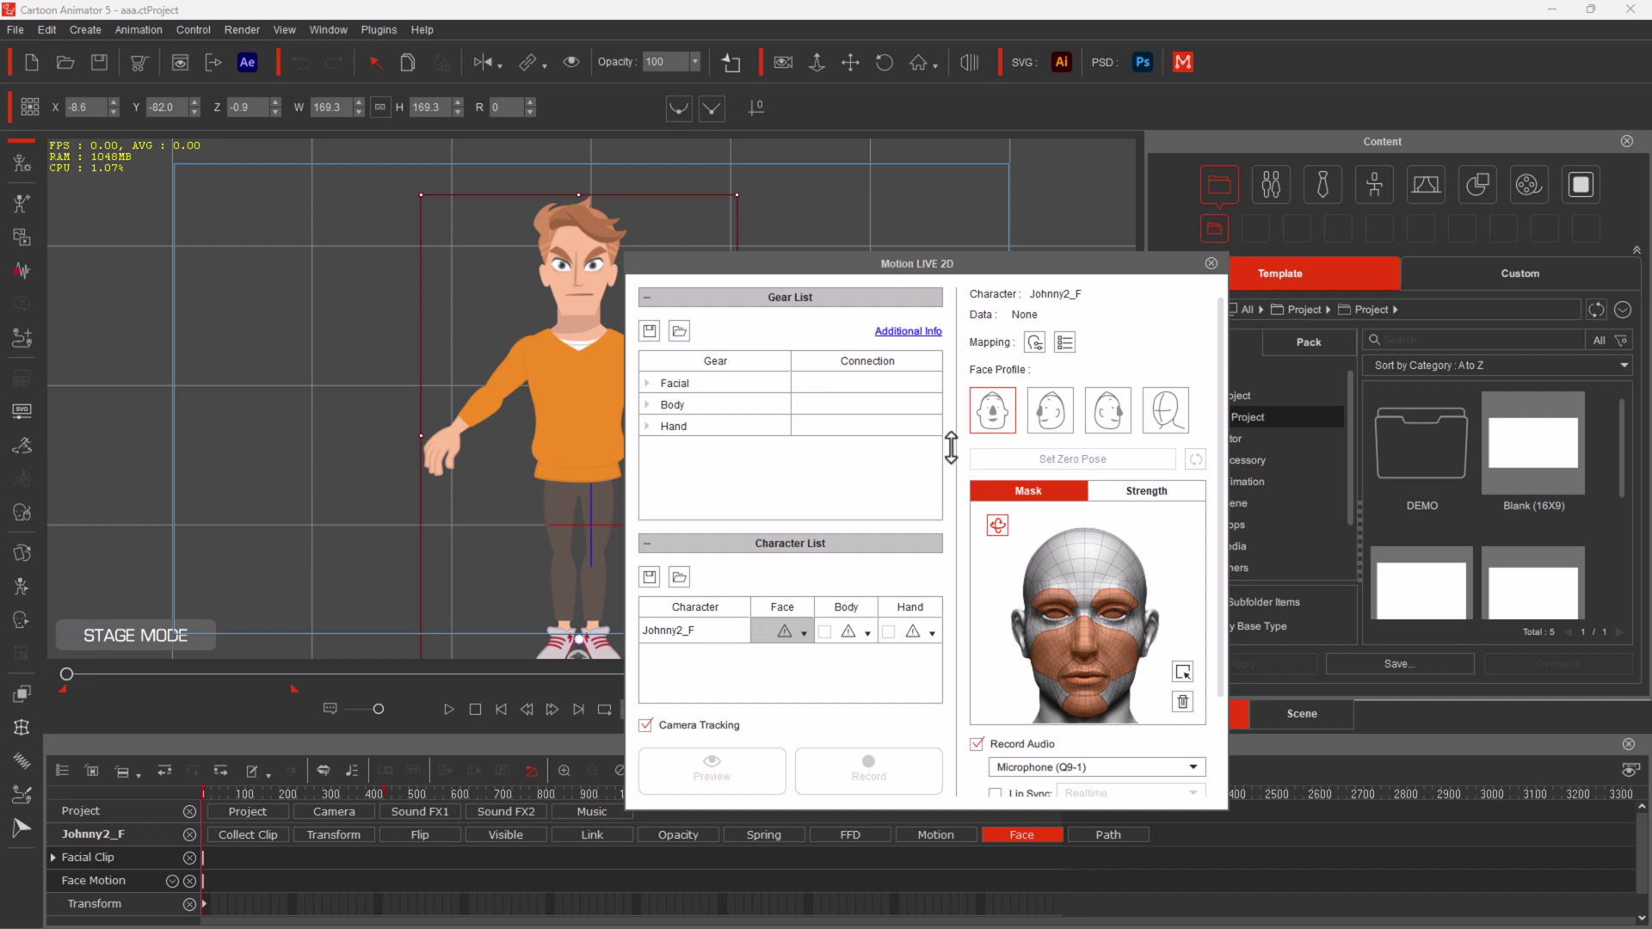
{"action": "left_click", "coordinate": [1212, 263]}
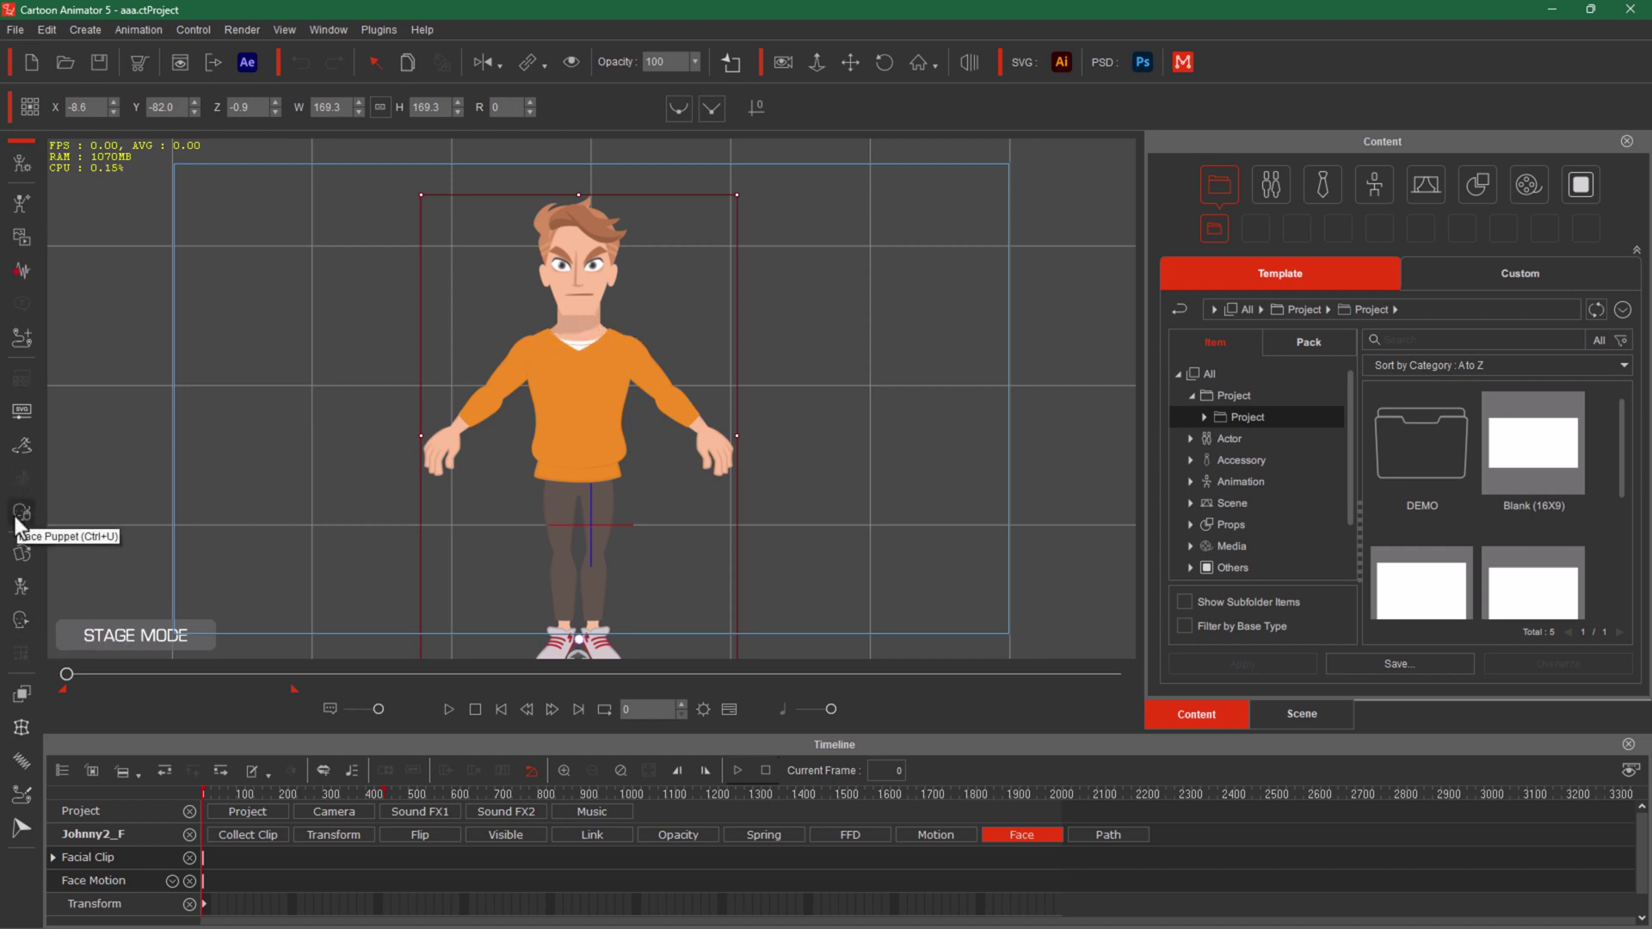
Step: Open Face Puppet for the Johnny2_F character with its window beside the head, and reset playback to frame 0
{"action": "left_click", "coordinate": [258, 521]}
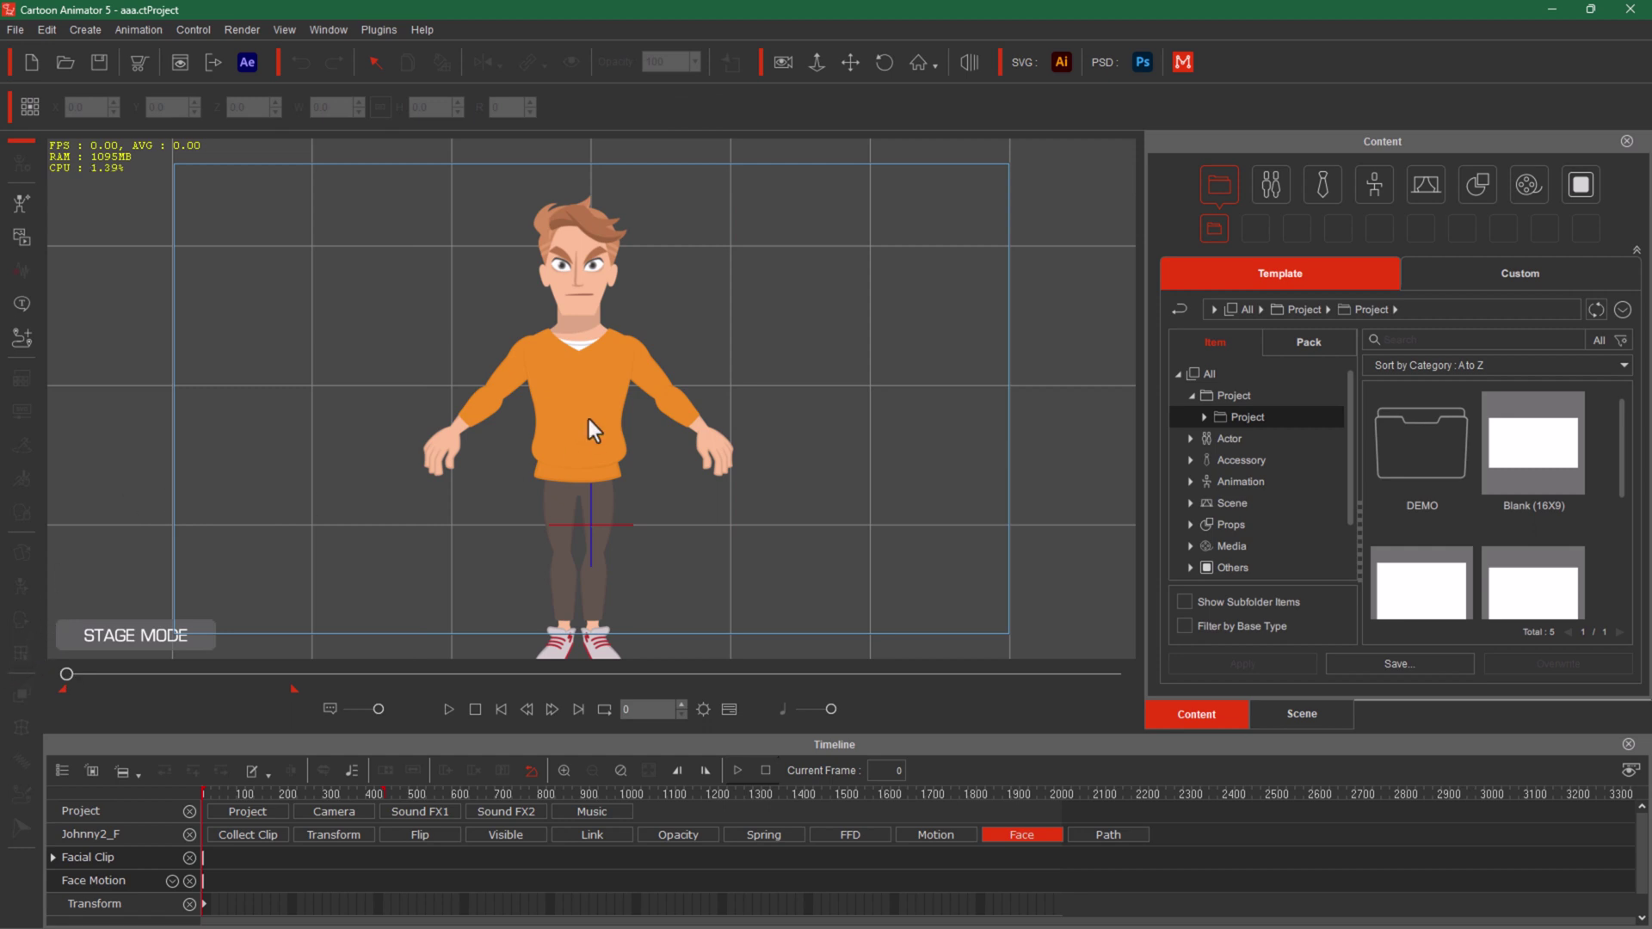
{"action": "left_click", "coordinate": [568, 271]}
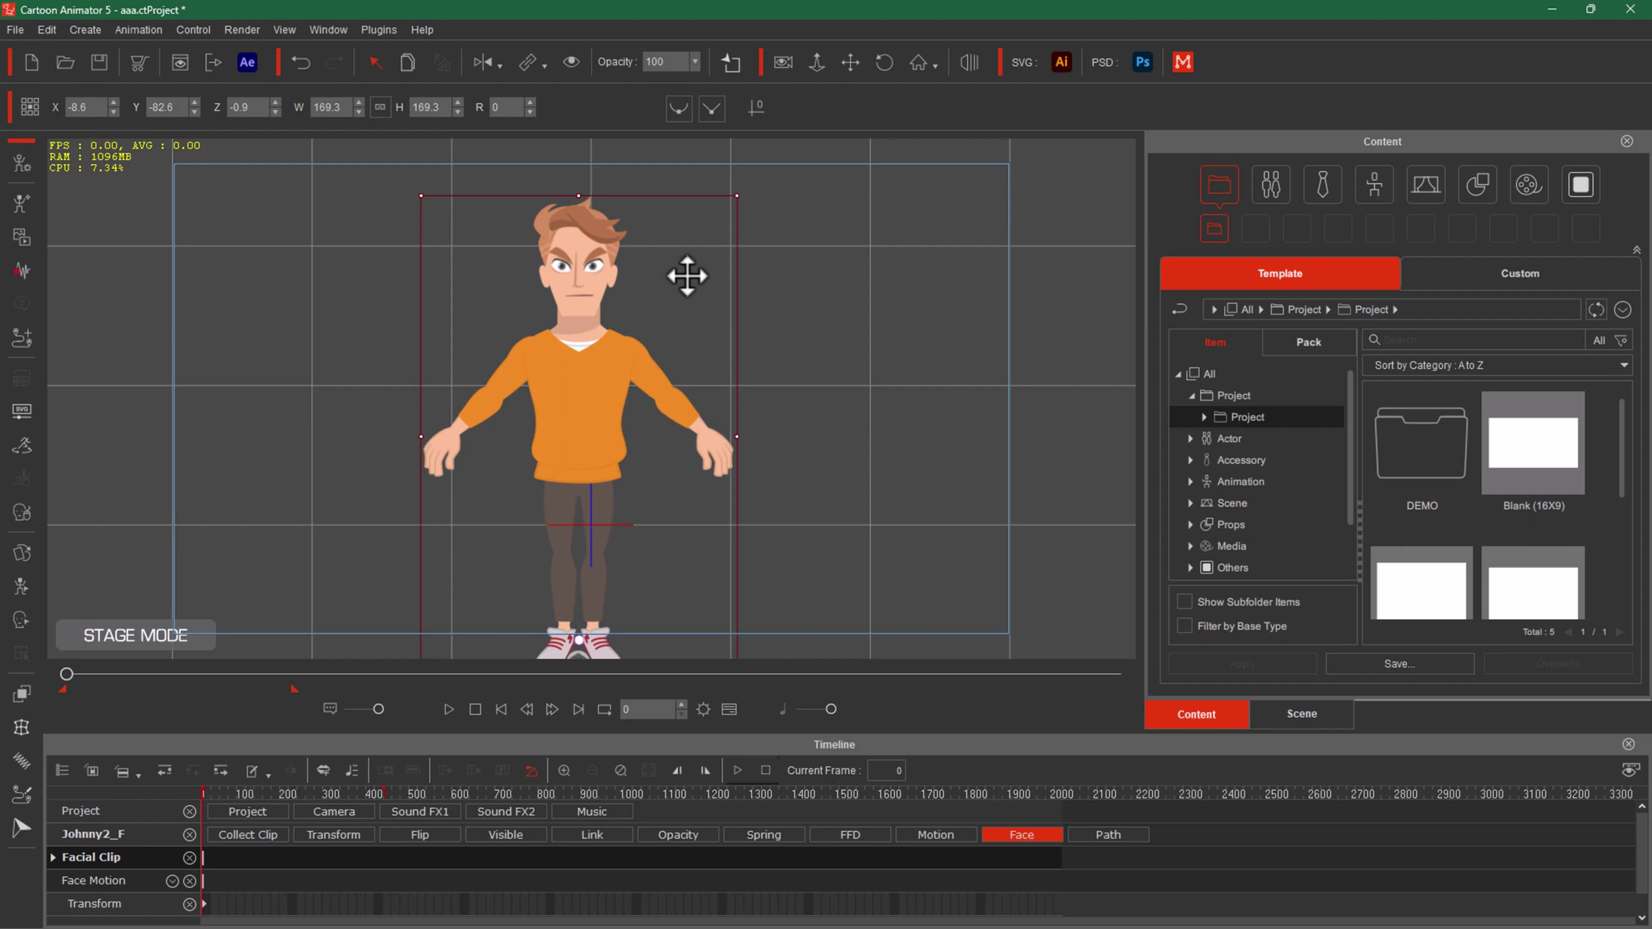
{"action": "scroll", "coordinate": [828, 432], "scroll_direction": "up", "scroll_amount": 1}
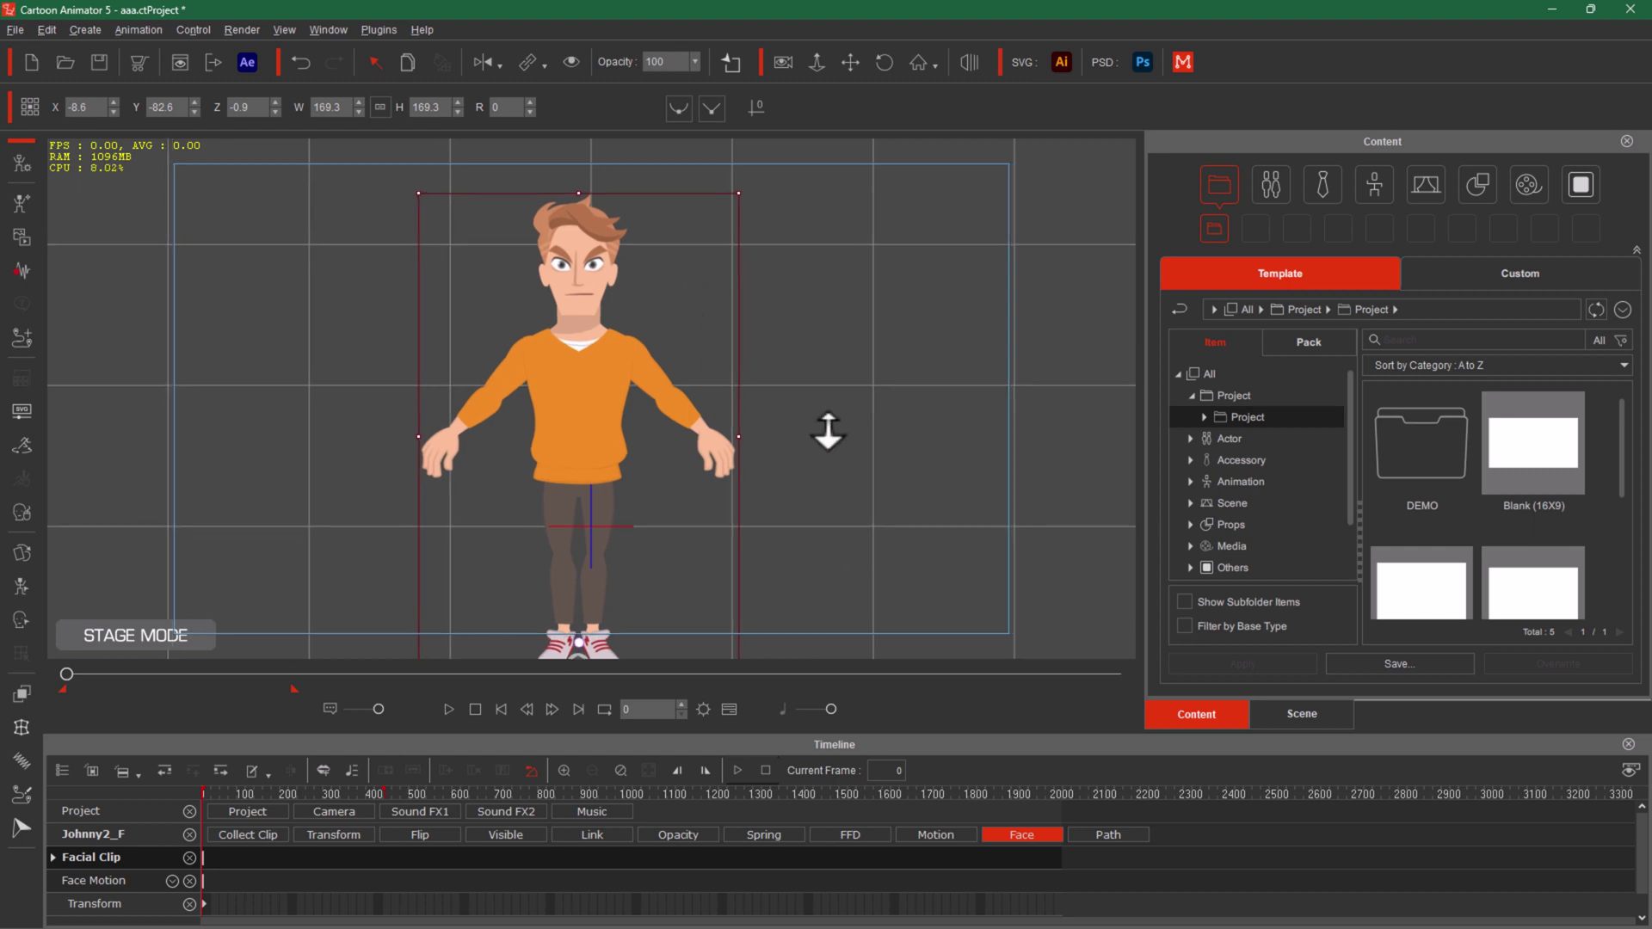
{"action": "scroll", "coordinate": [938, 301], "scroll_direction": "up", "scroll_amount": 3}
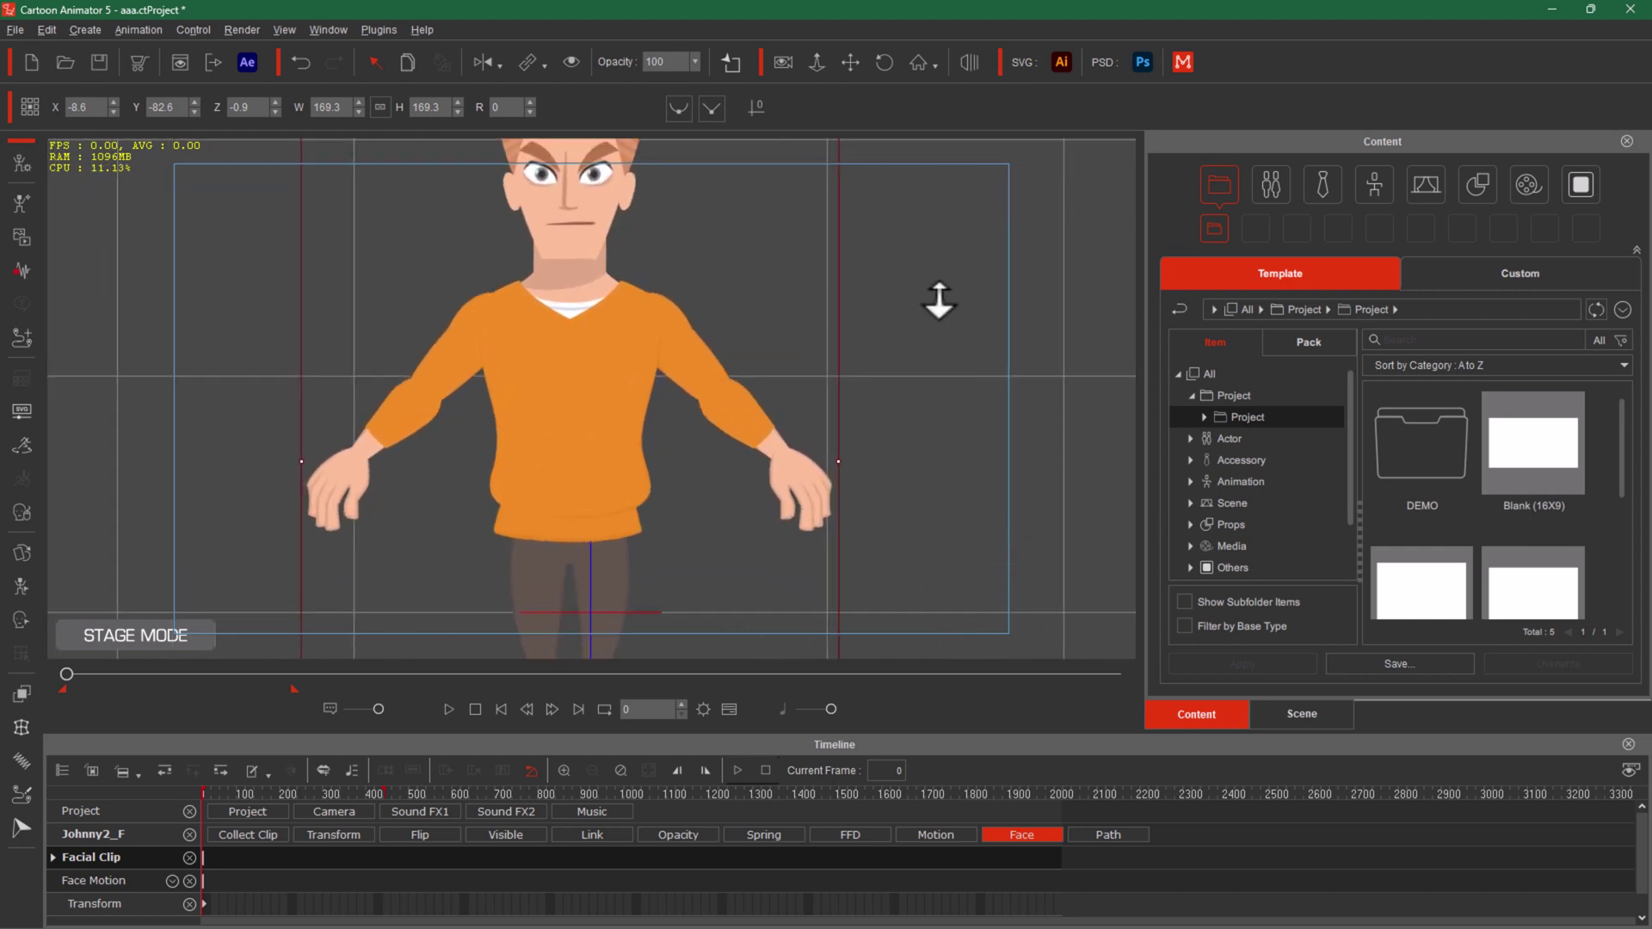
{"action": "left_click_drag", "start_coordinate": [730, 314], "coordinate": [726, 501]}
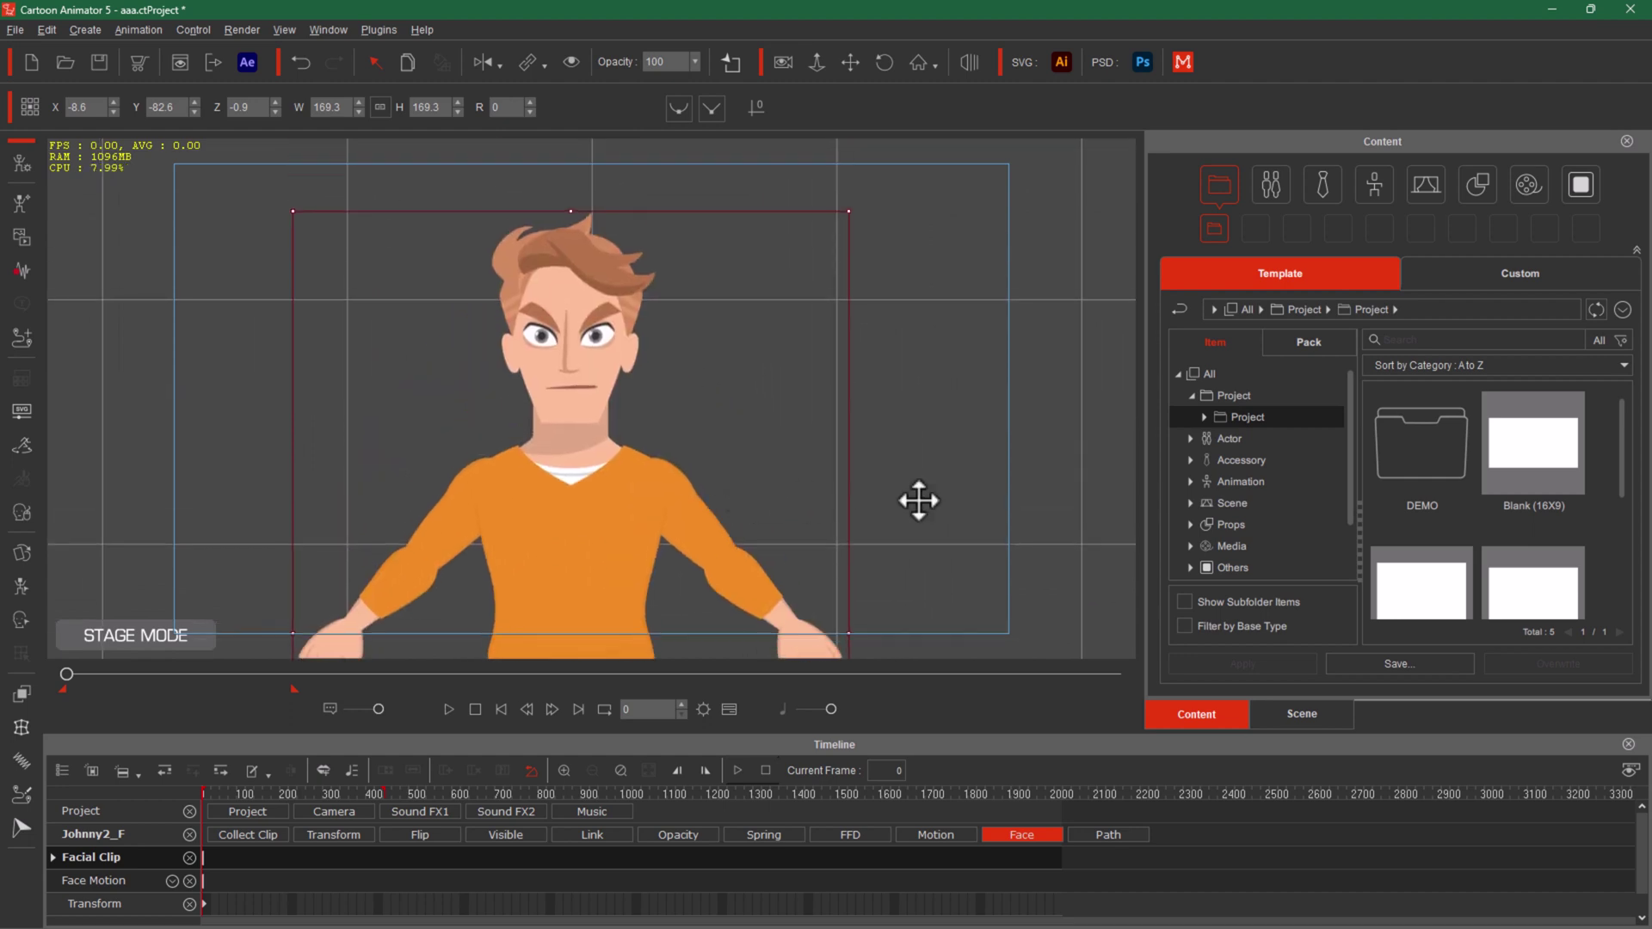
{"action": "left_click_drag", "start_coordinate": [991, 517], "coordinate": [1036, 290]}
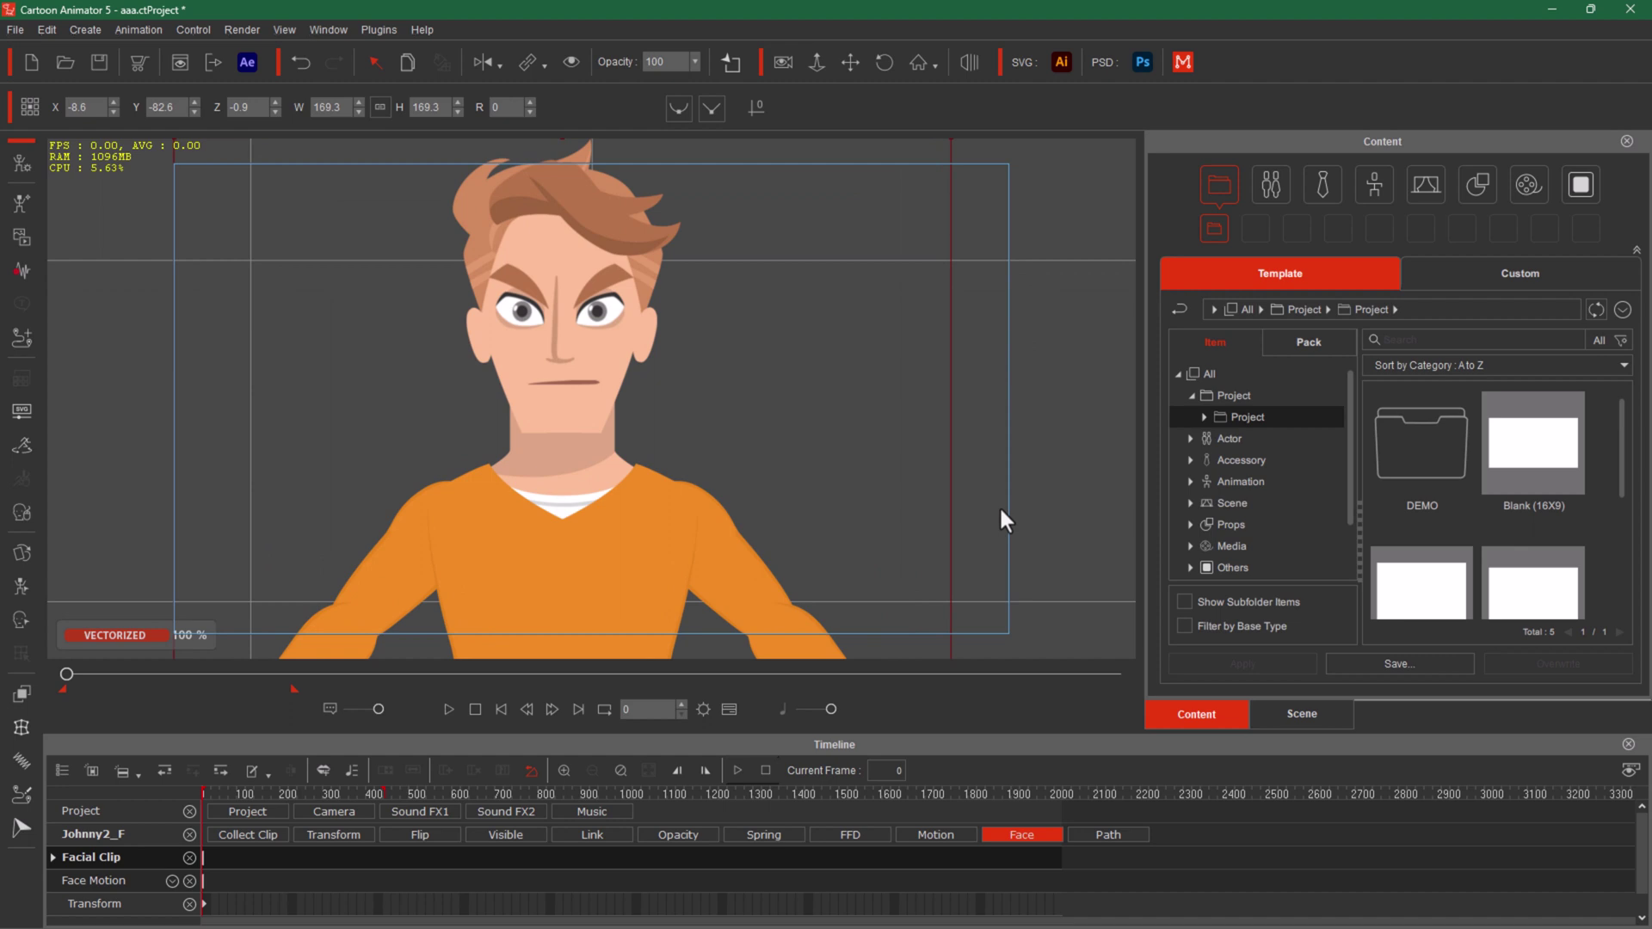
{"action": "key", "text": "space"}
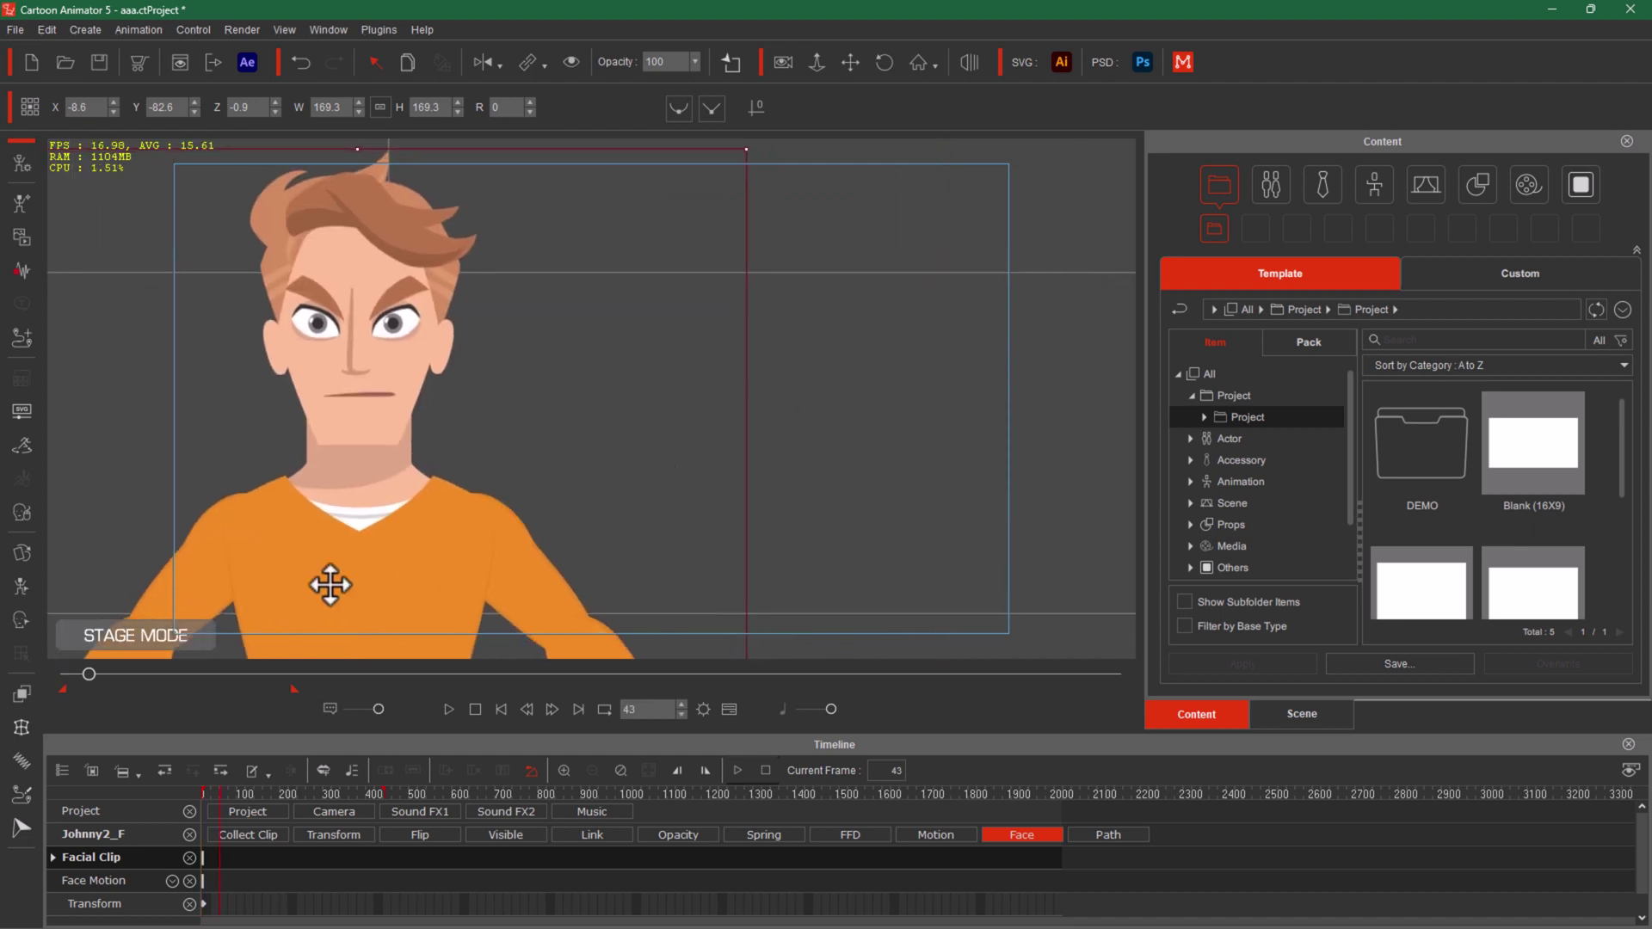
{"action": "left_click", "coordinate": [24, 520]}
{"action": "left_click_drag", "start_coordinate": [1156, 217], "coordinate": [918, 242]}
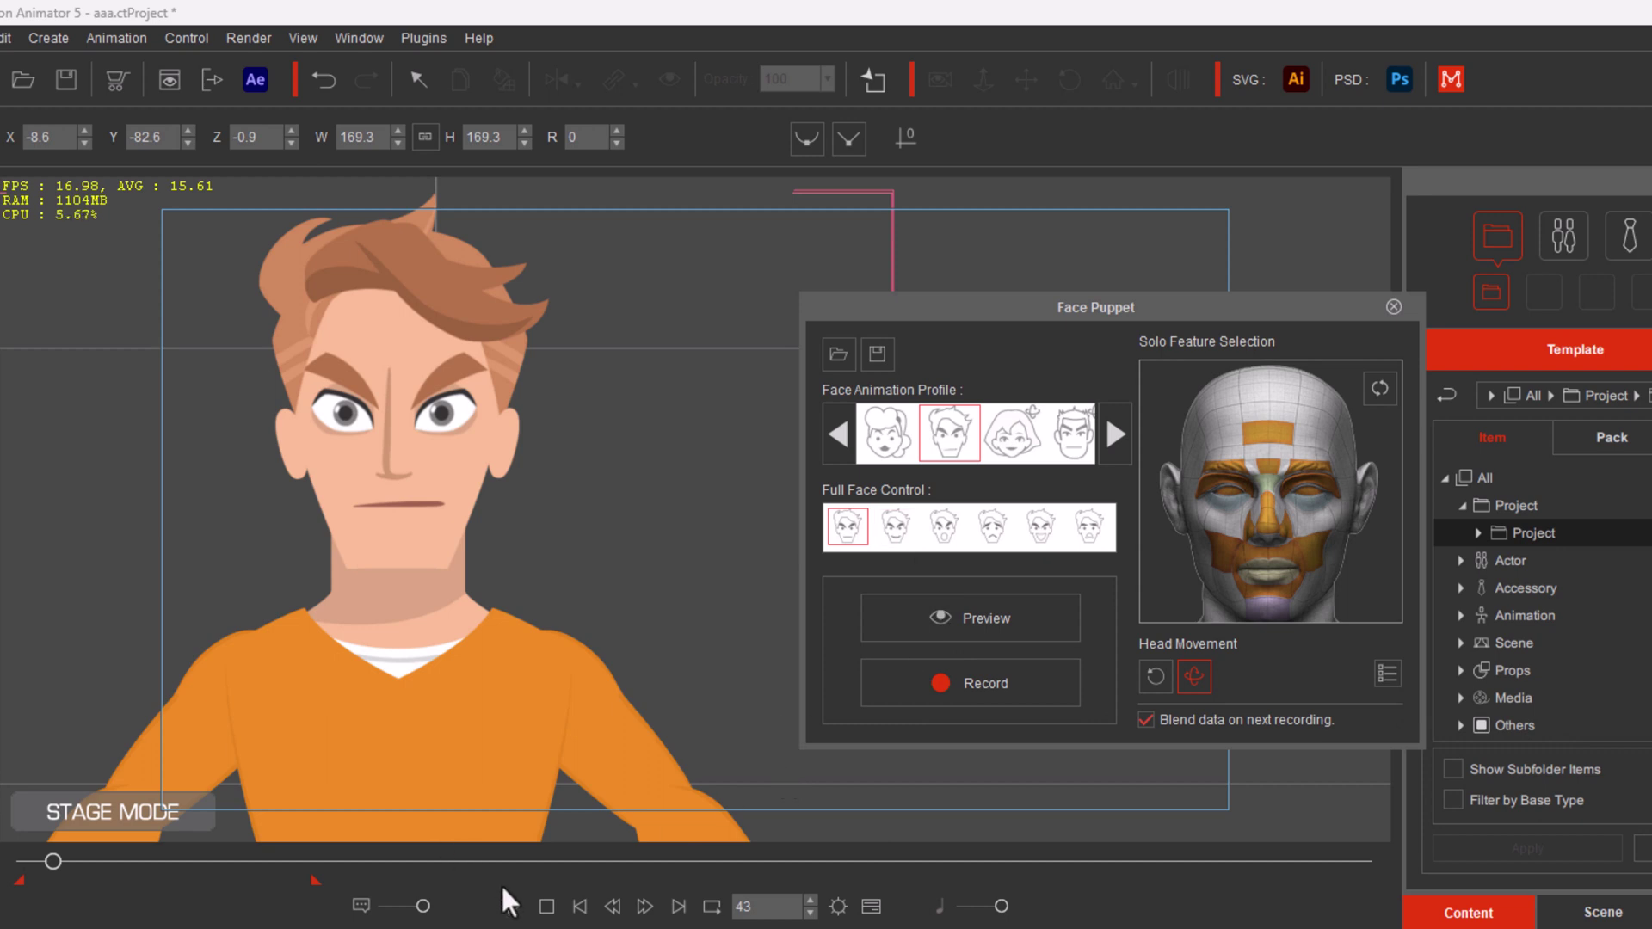
{"action": "left_click", "coordinate": [552, 914]}
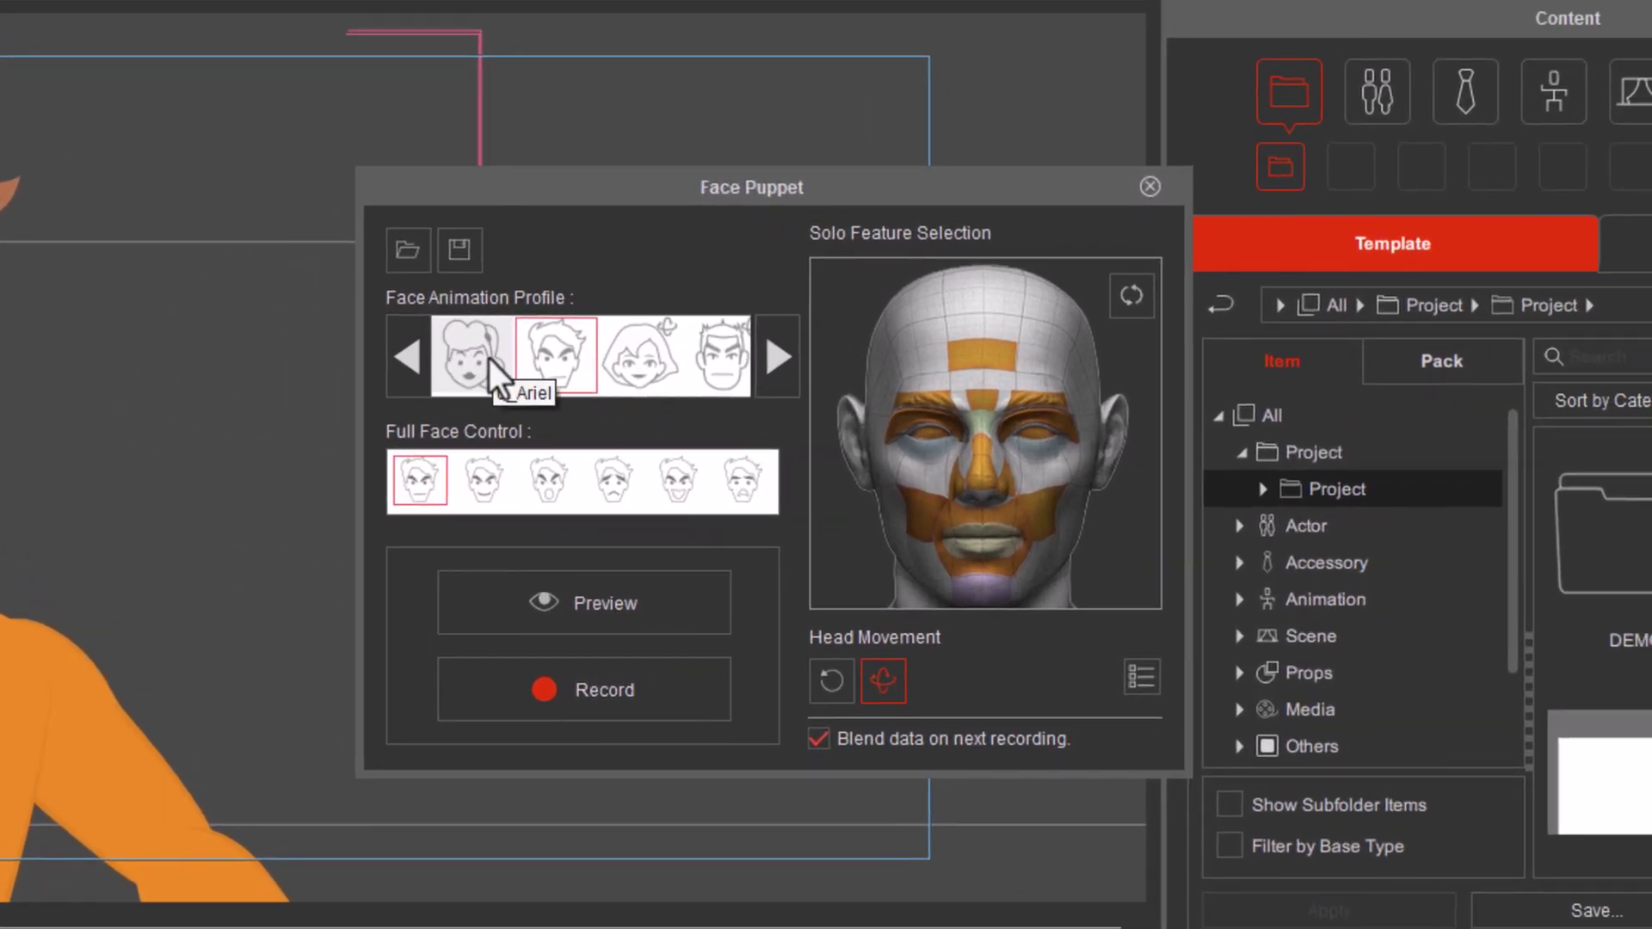
Step: Try the Ariel face animation profile and toggle individual features such as the forehead and nose in the solo selection
{"action": "left_click", "coordinate": [471, 359]}
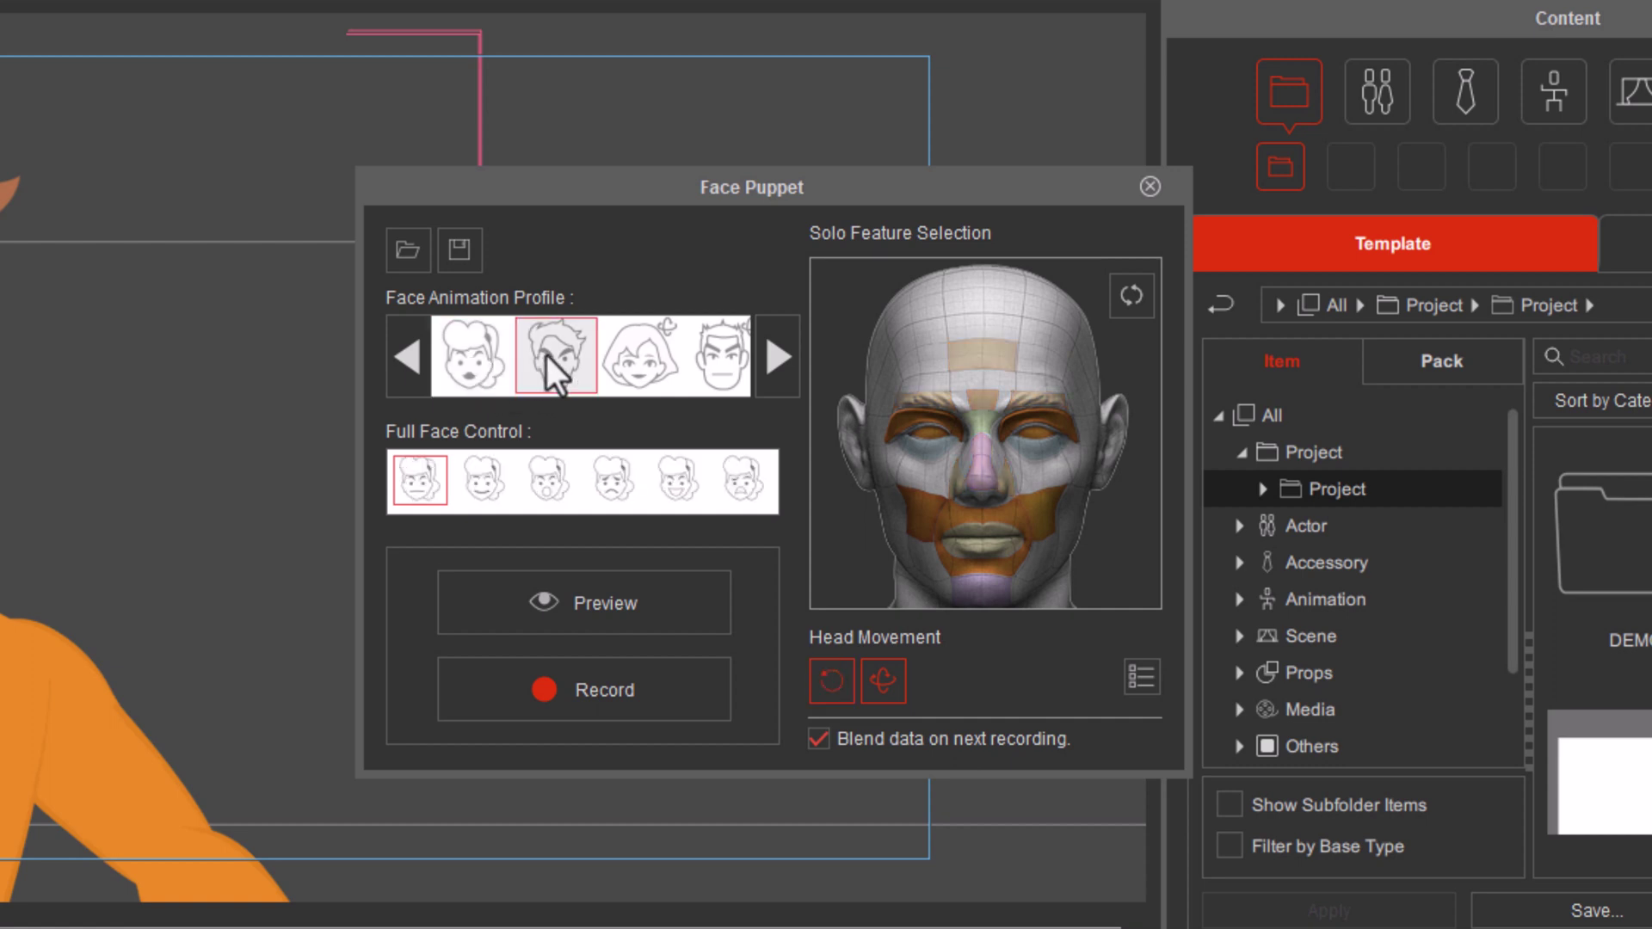
{"action": "left_click", "coordinate": [545, 356]}
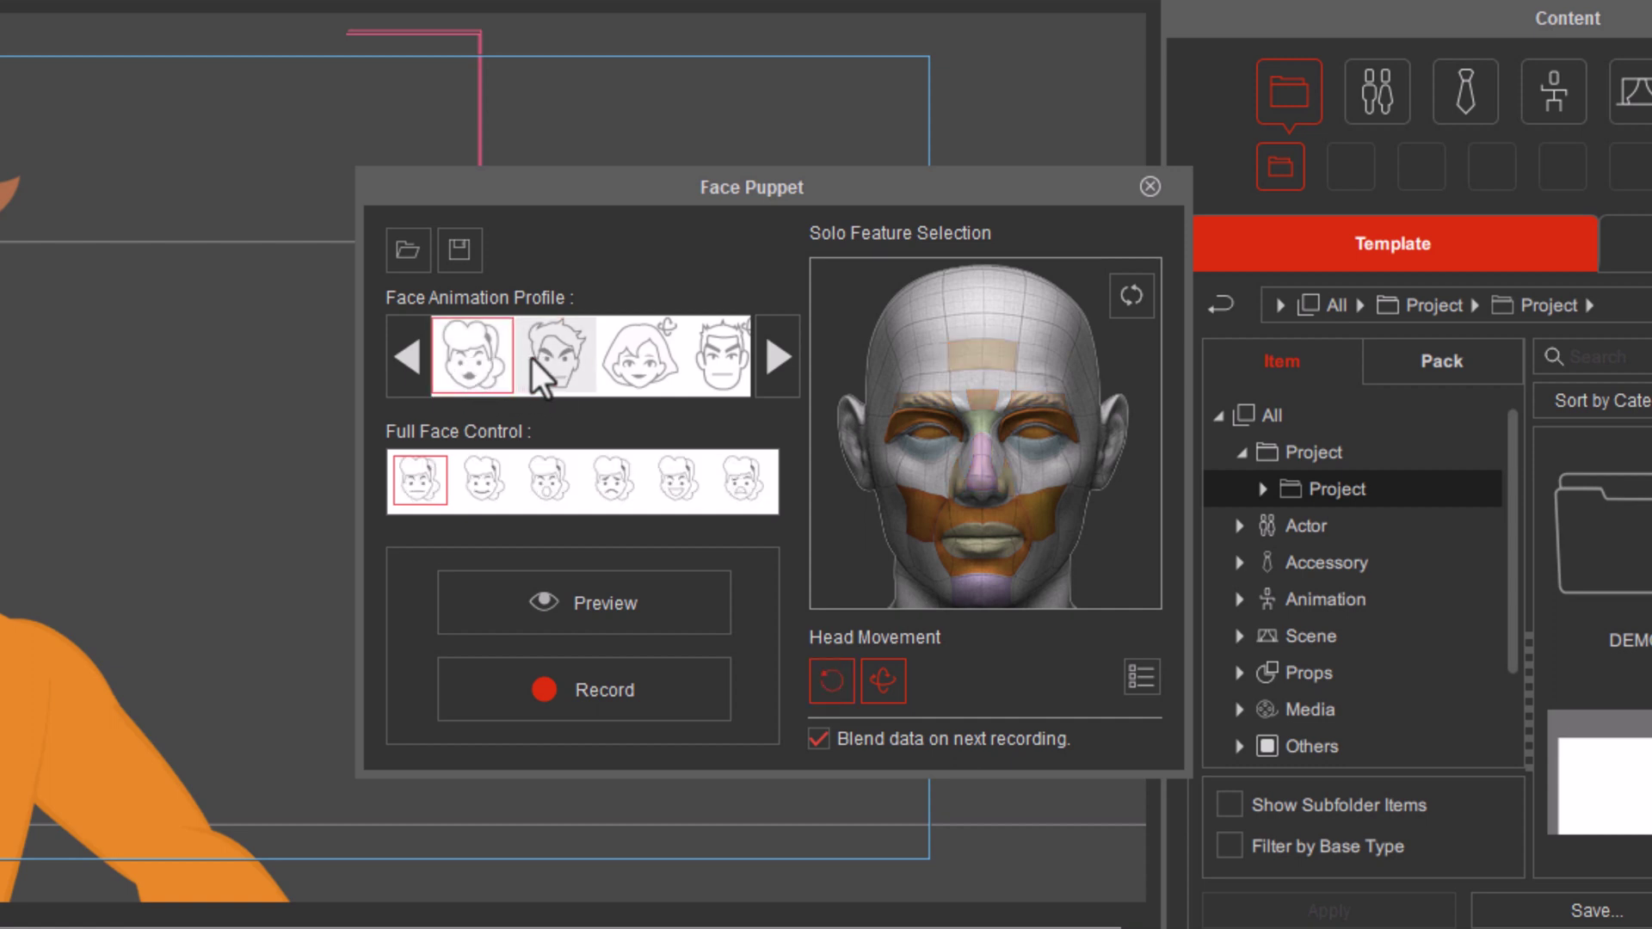
{"action": "left_click", "coordinate": [487, 358]}
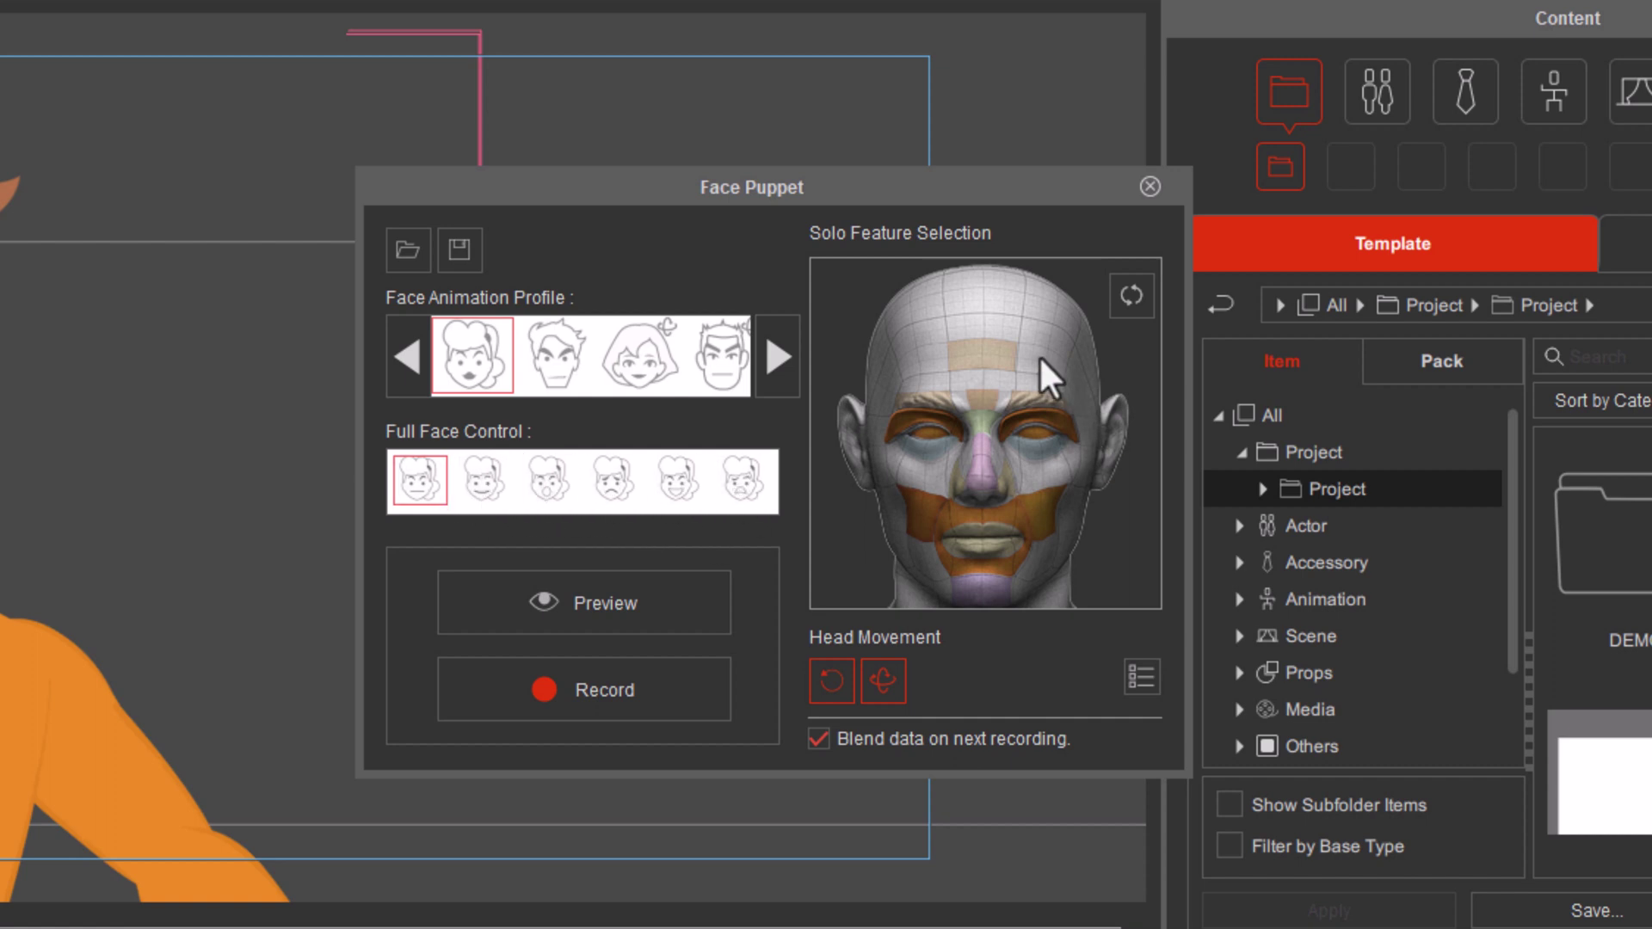
{"action": "left_click", "coordinate": [986, 355]}
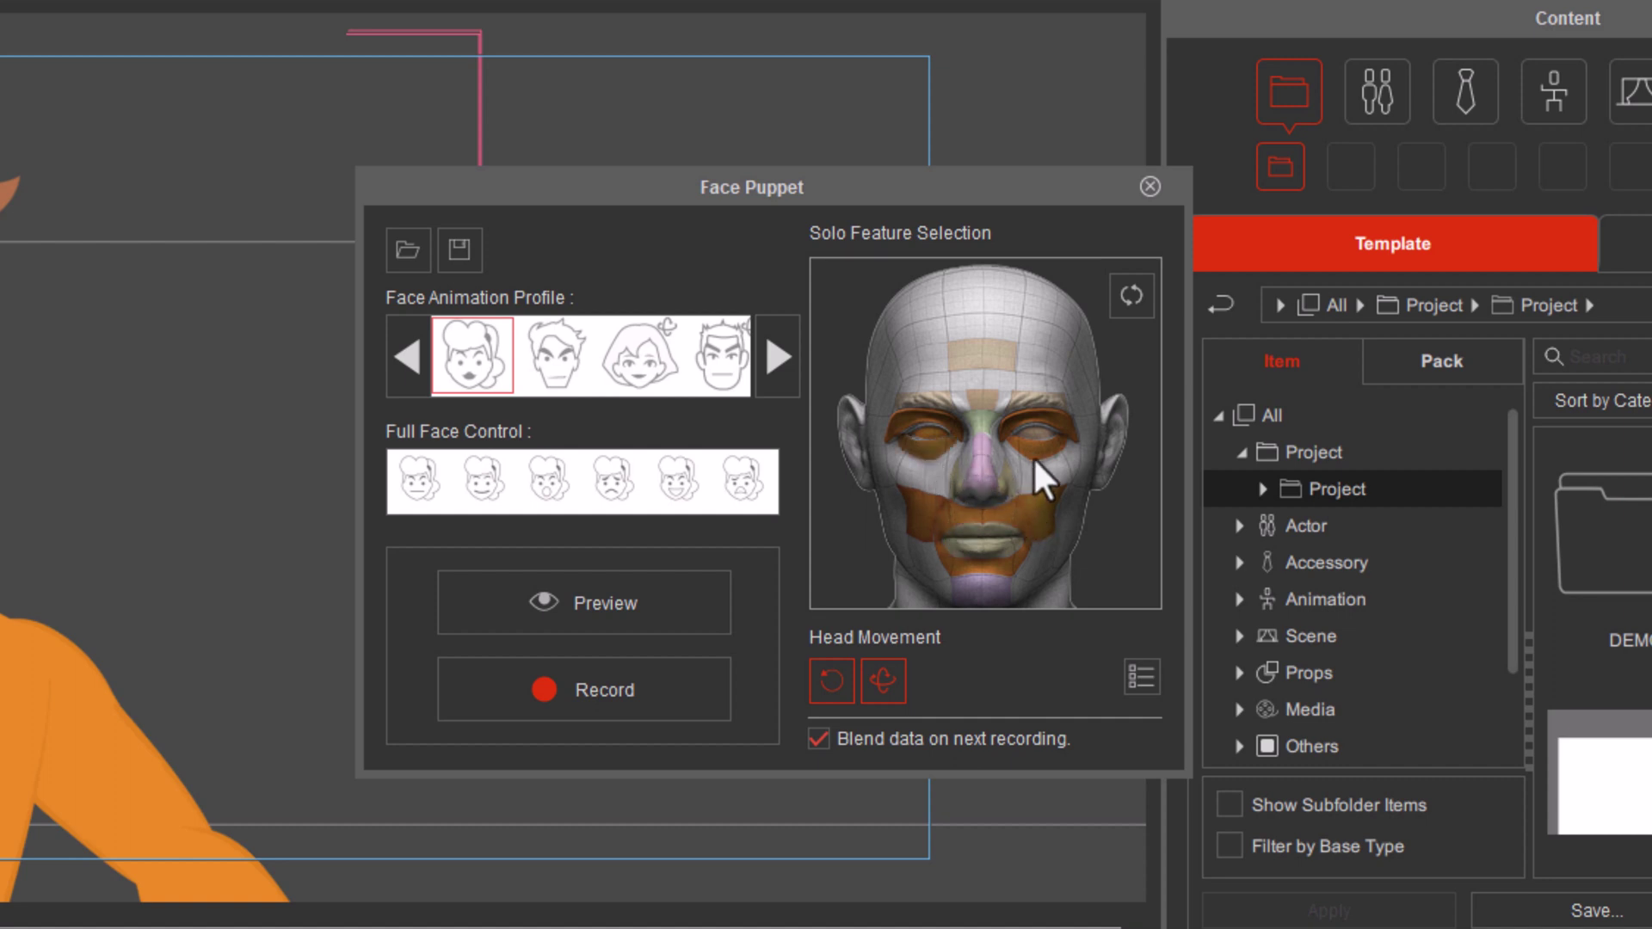
{"action": "left_click", "coordinate": [977, 475]}
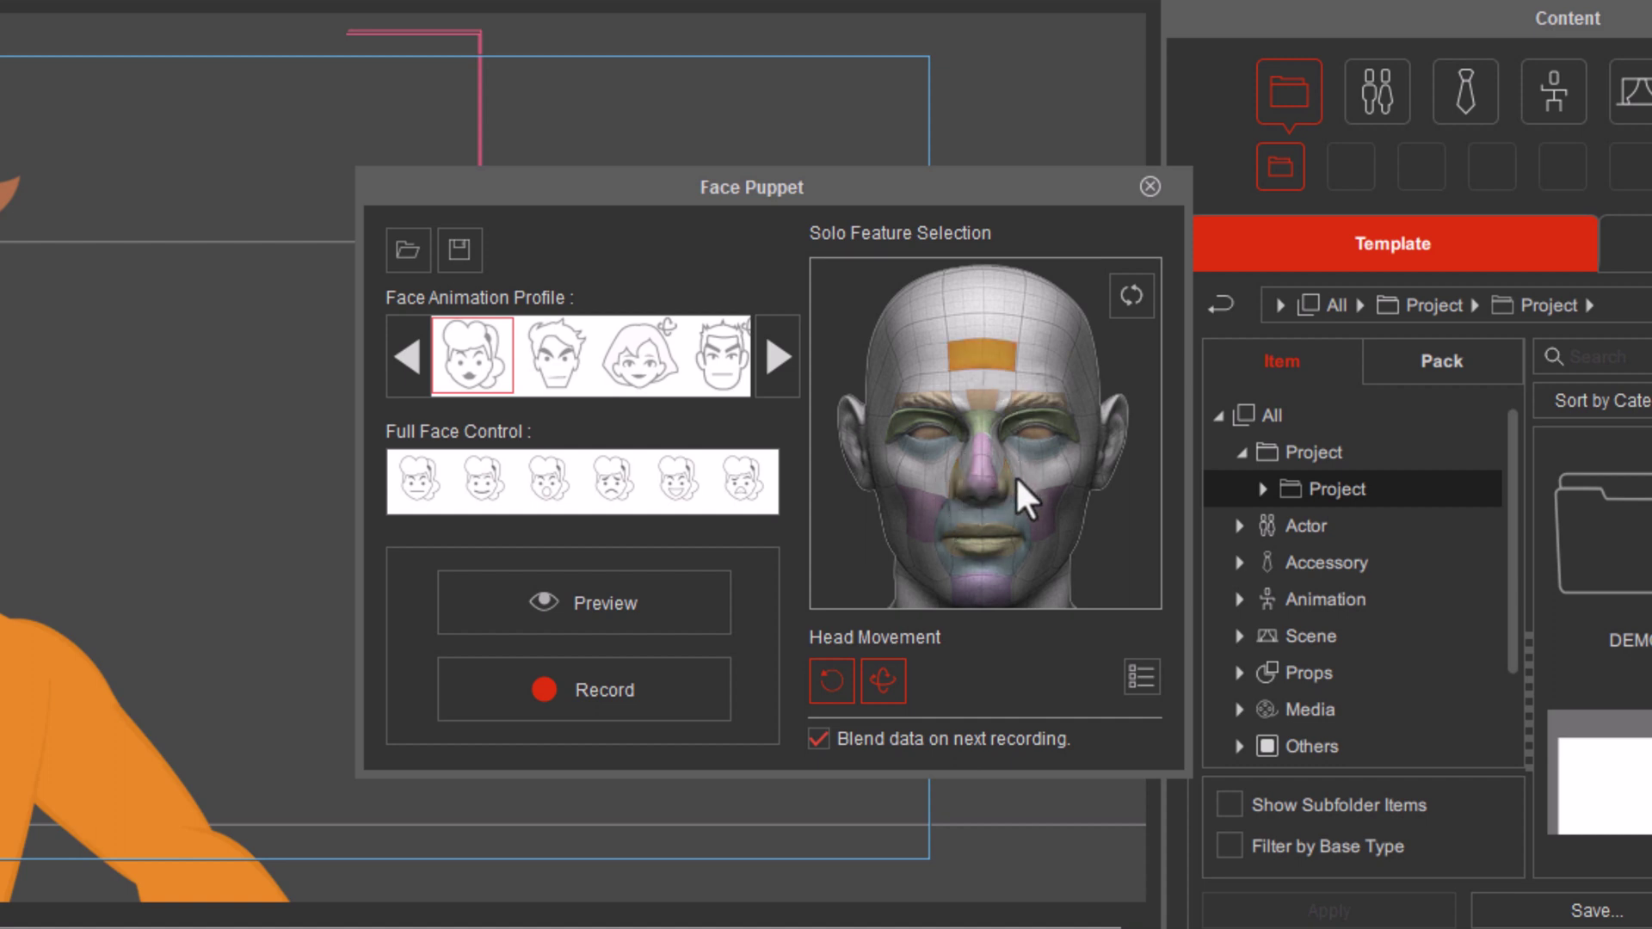
Step: Select the second face animation profile and go through its full face presets from Smiley to Scared
{"action": "left_click", "coordinate": [567, 345]}
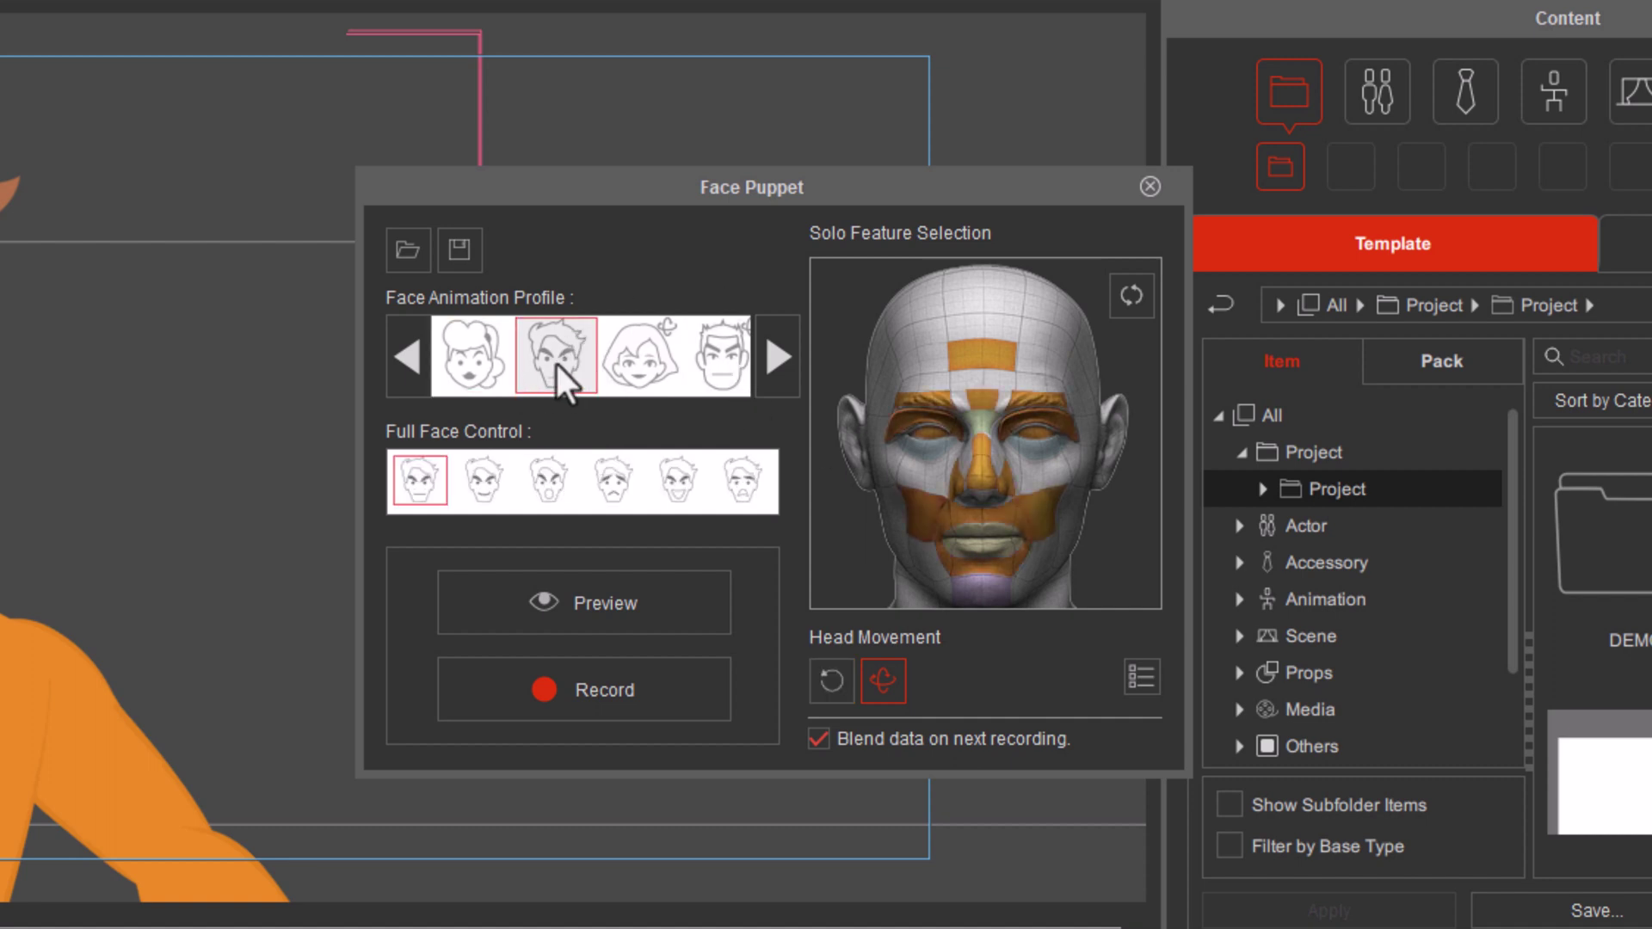
{"action": "left_click", "coordinate": [480, 481]}
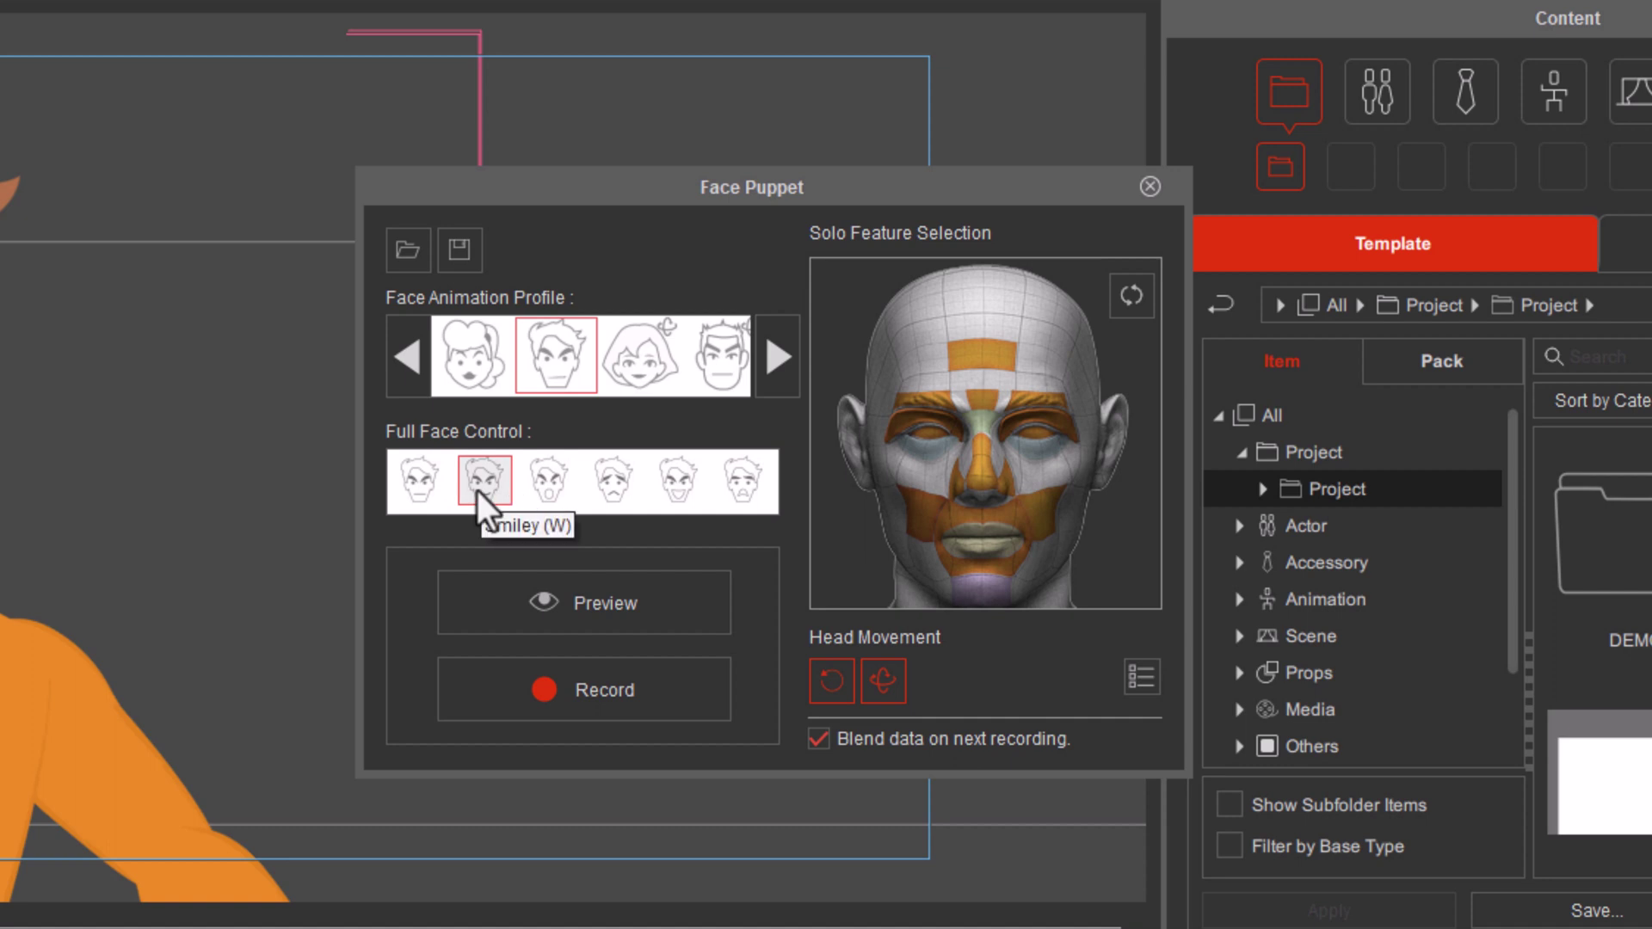
{"action": "left_click", "coordinate": [543, 488]}
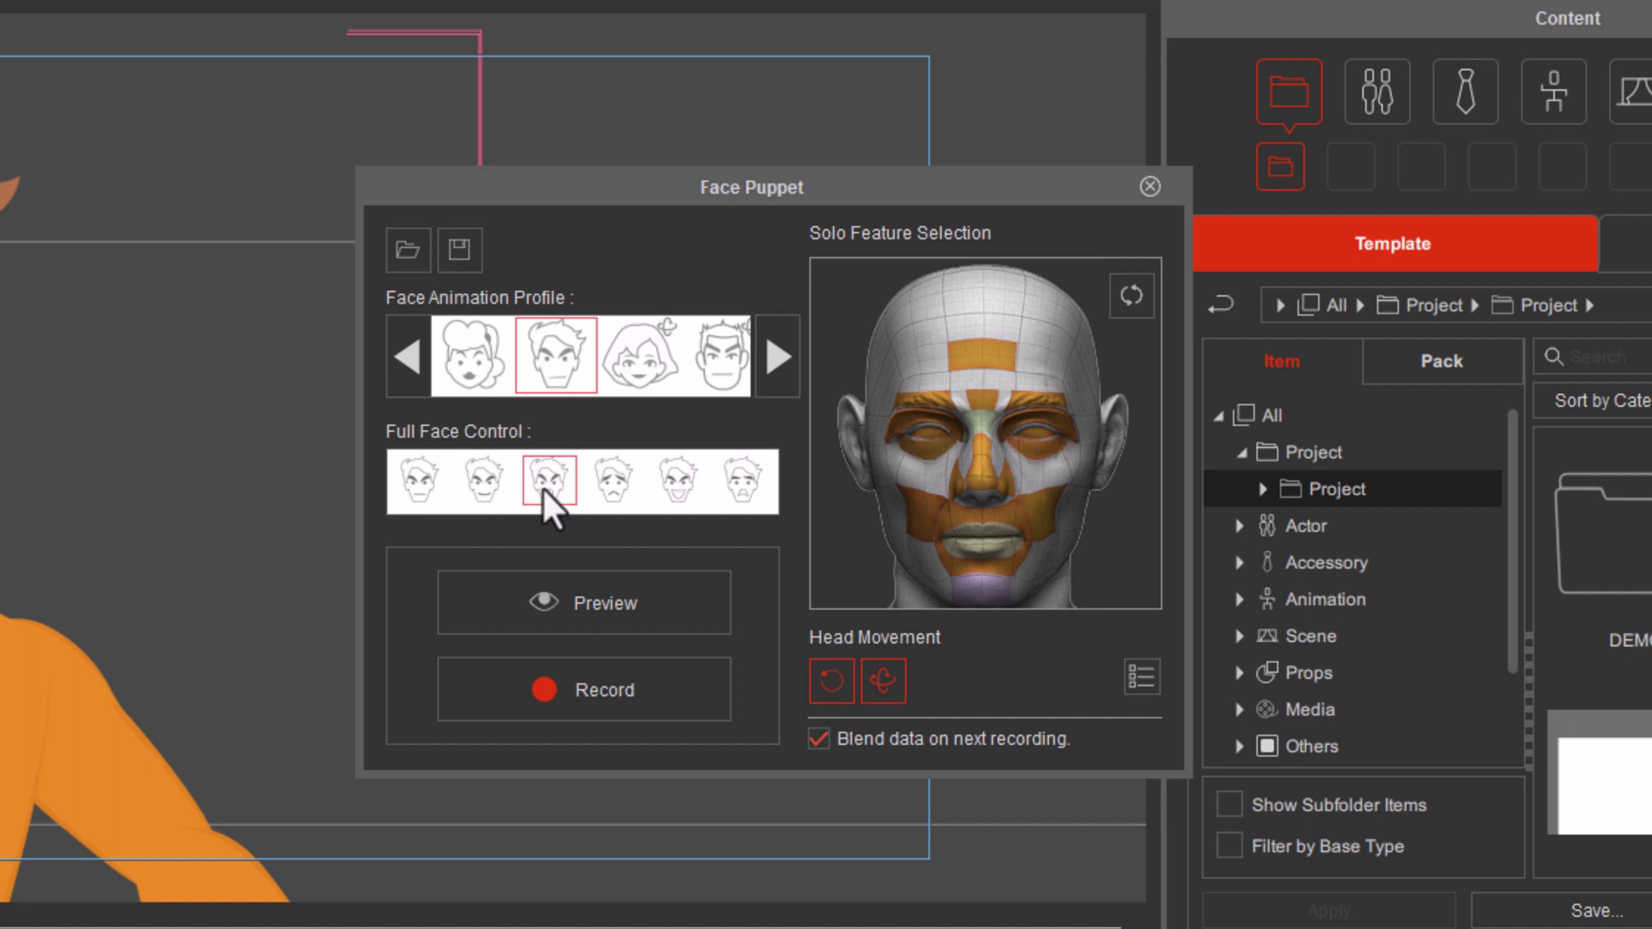
{"action": "left_click", "coordinate": [611, 490]}
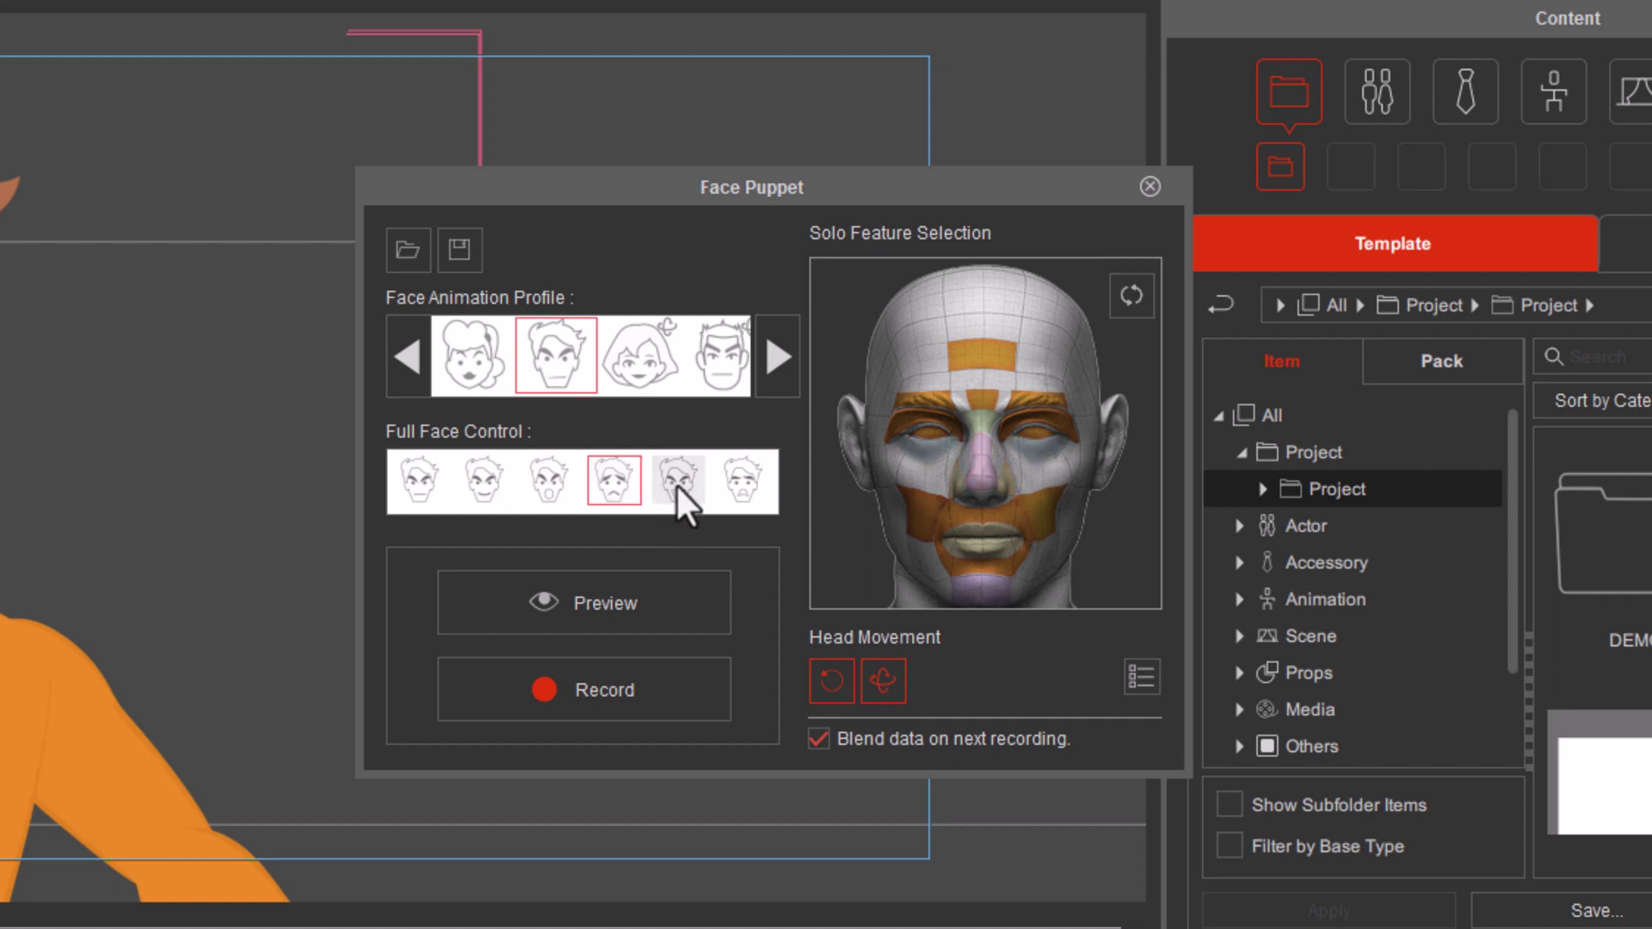
{"action": "left_click", "coordinate": [678, 487]}
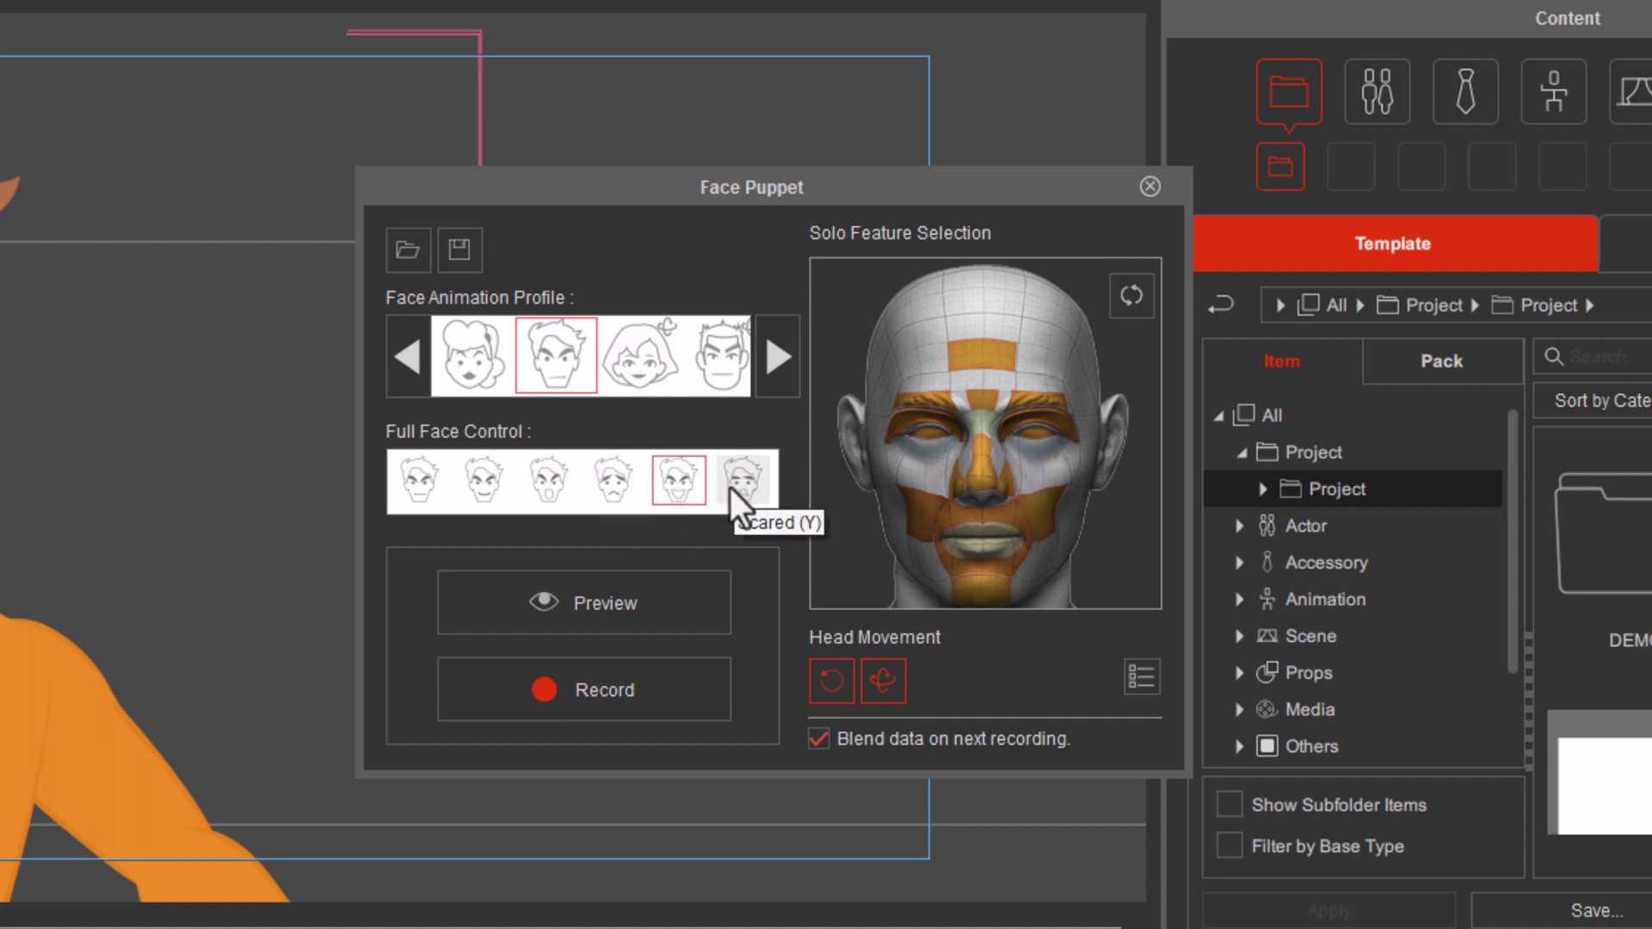
{"action": "left_click", "coordinate": [730, 487]}
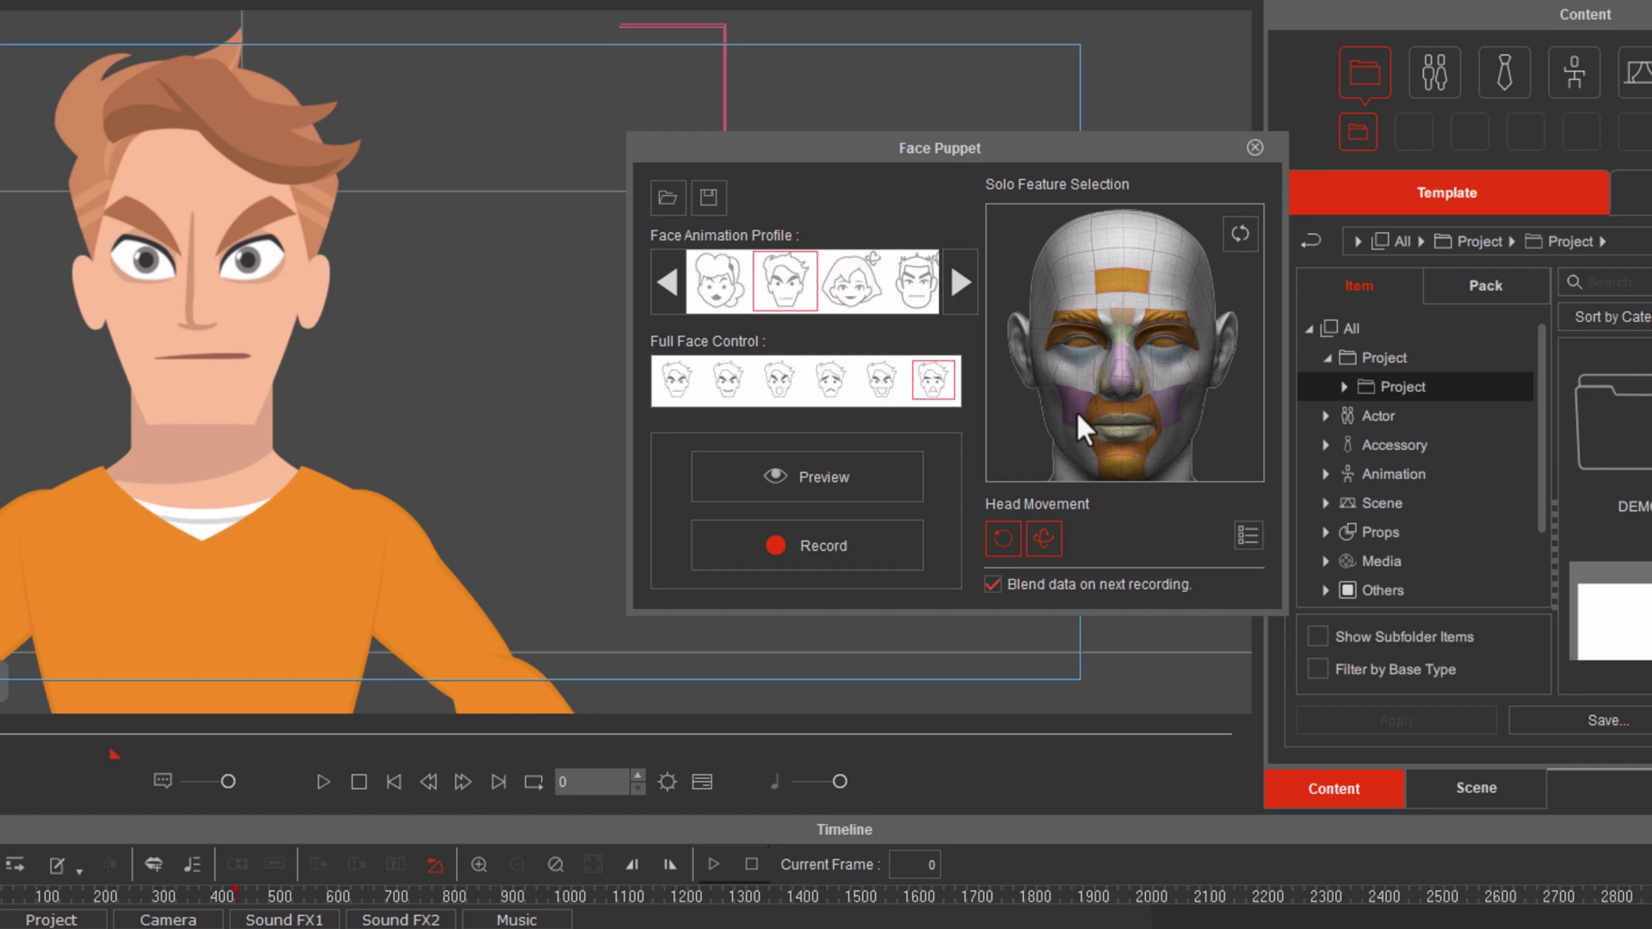
Step: Reselect the second face animation profile, choose its fifth full face preset and toggle an eye region in the solo feature selection
{"action": "left_click", "coordinate": [783, 291]}
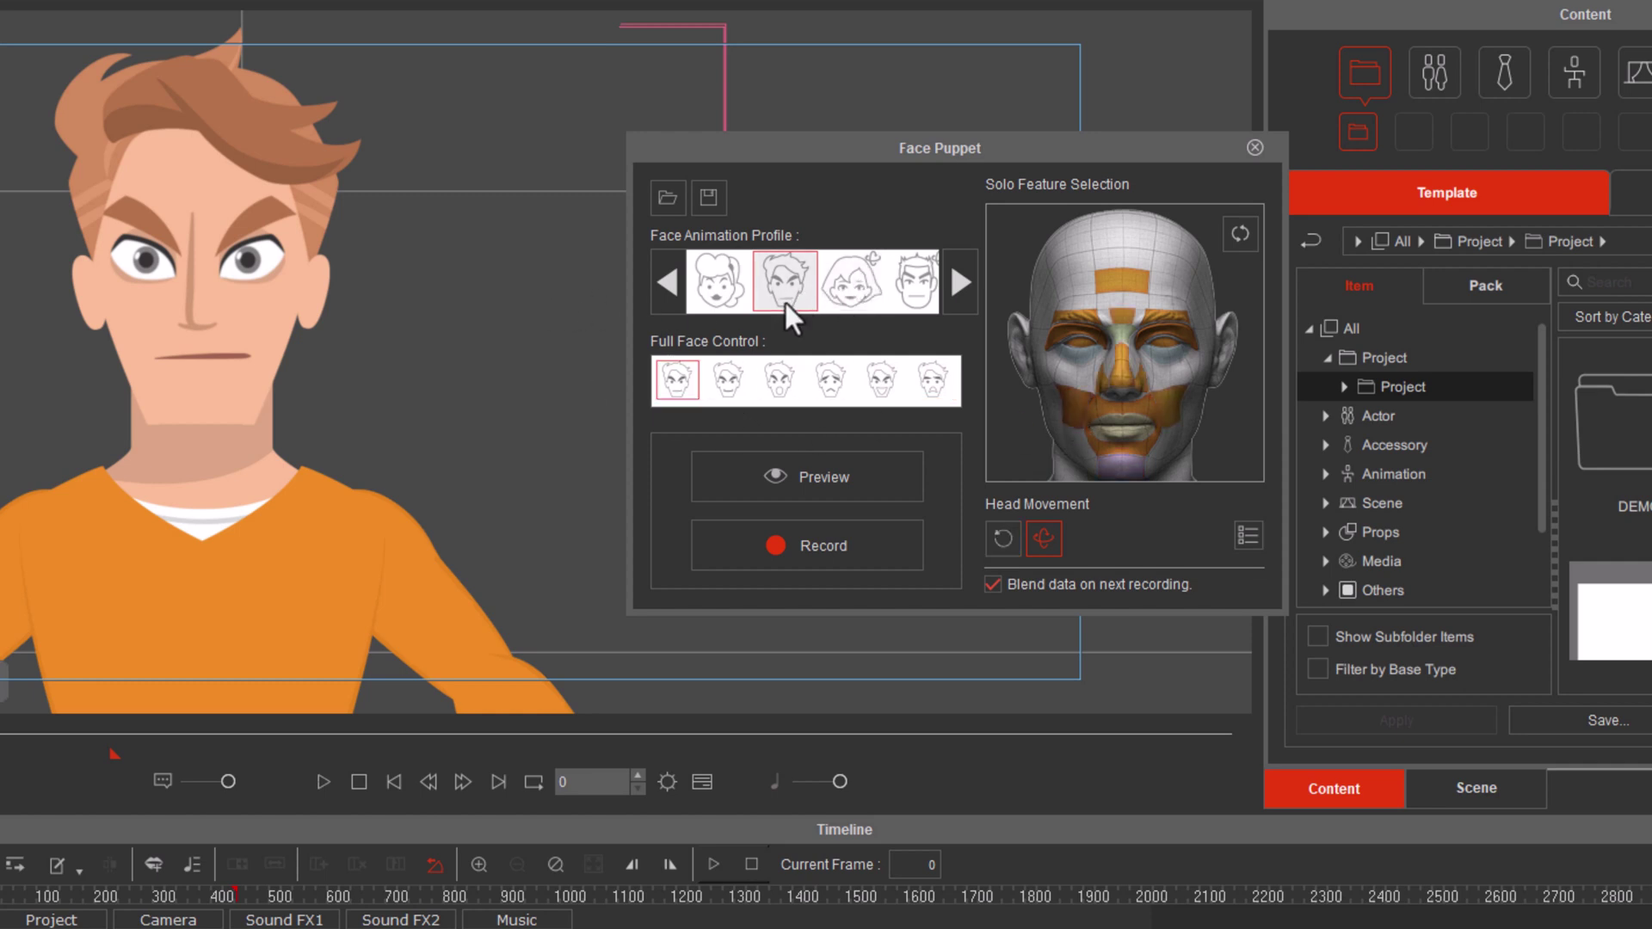
{"action": "left_click", "coordinate": [868, 380]}
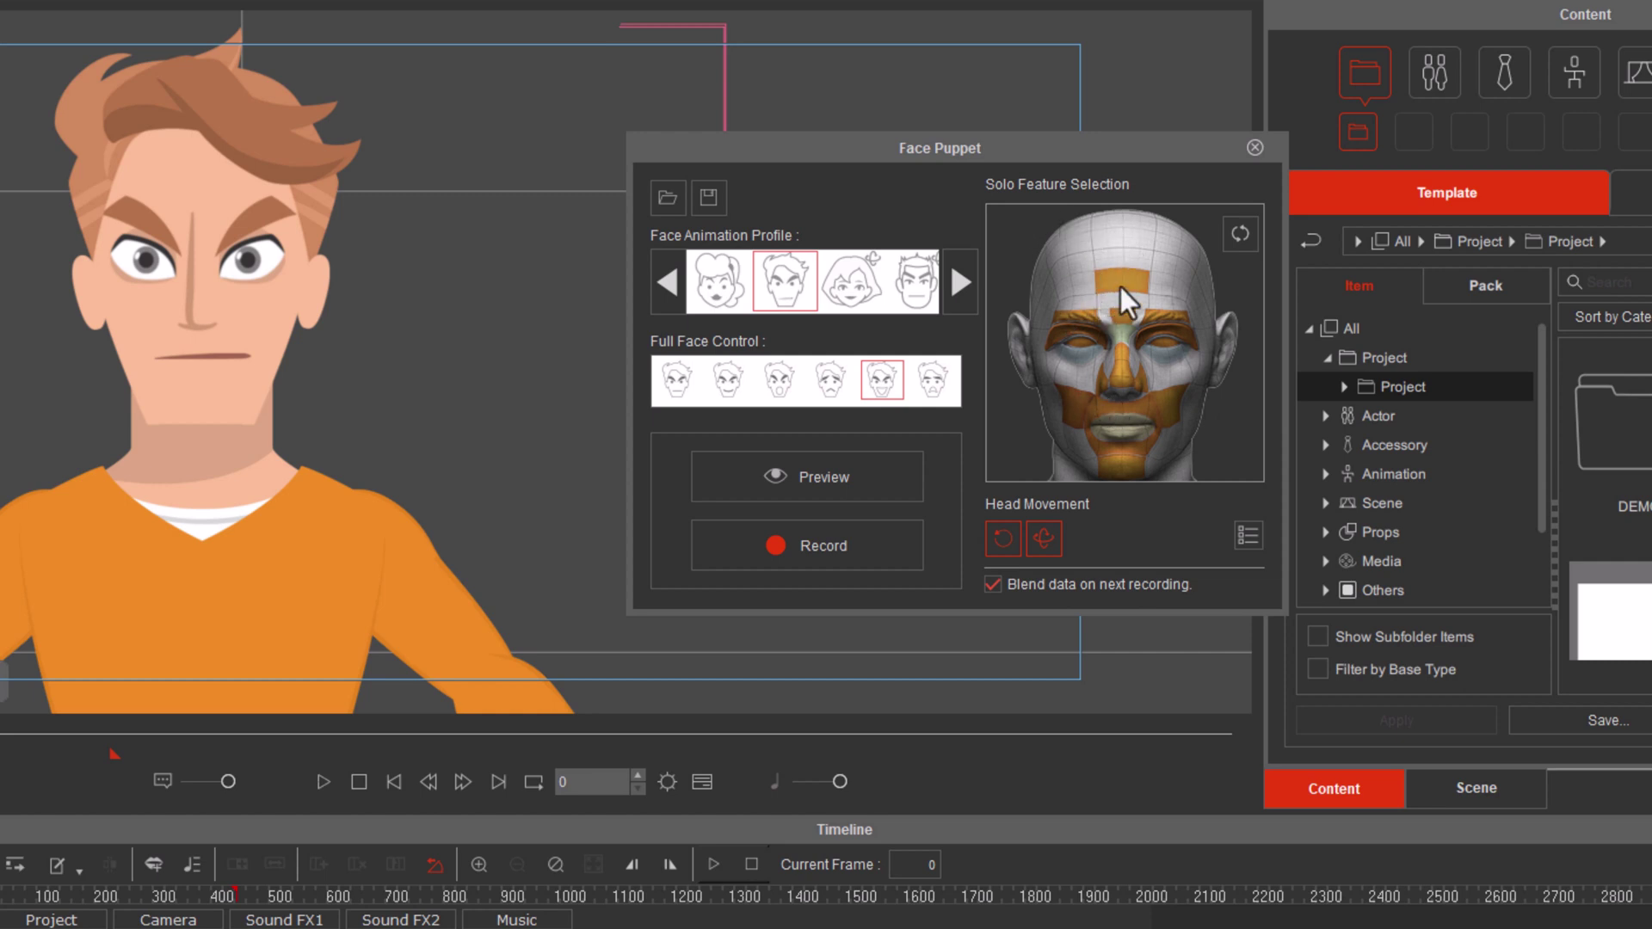
{"action": "left_click", "coordinate": [1074, 357]}
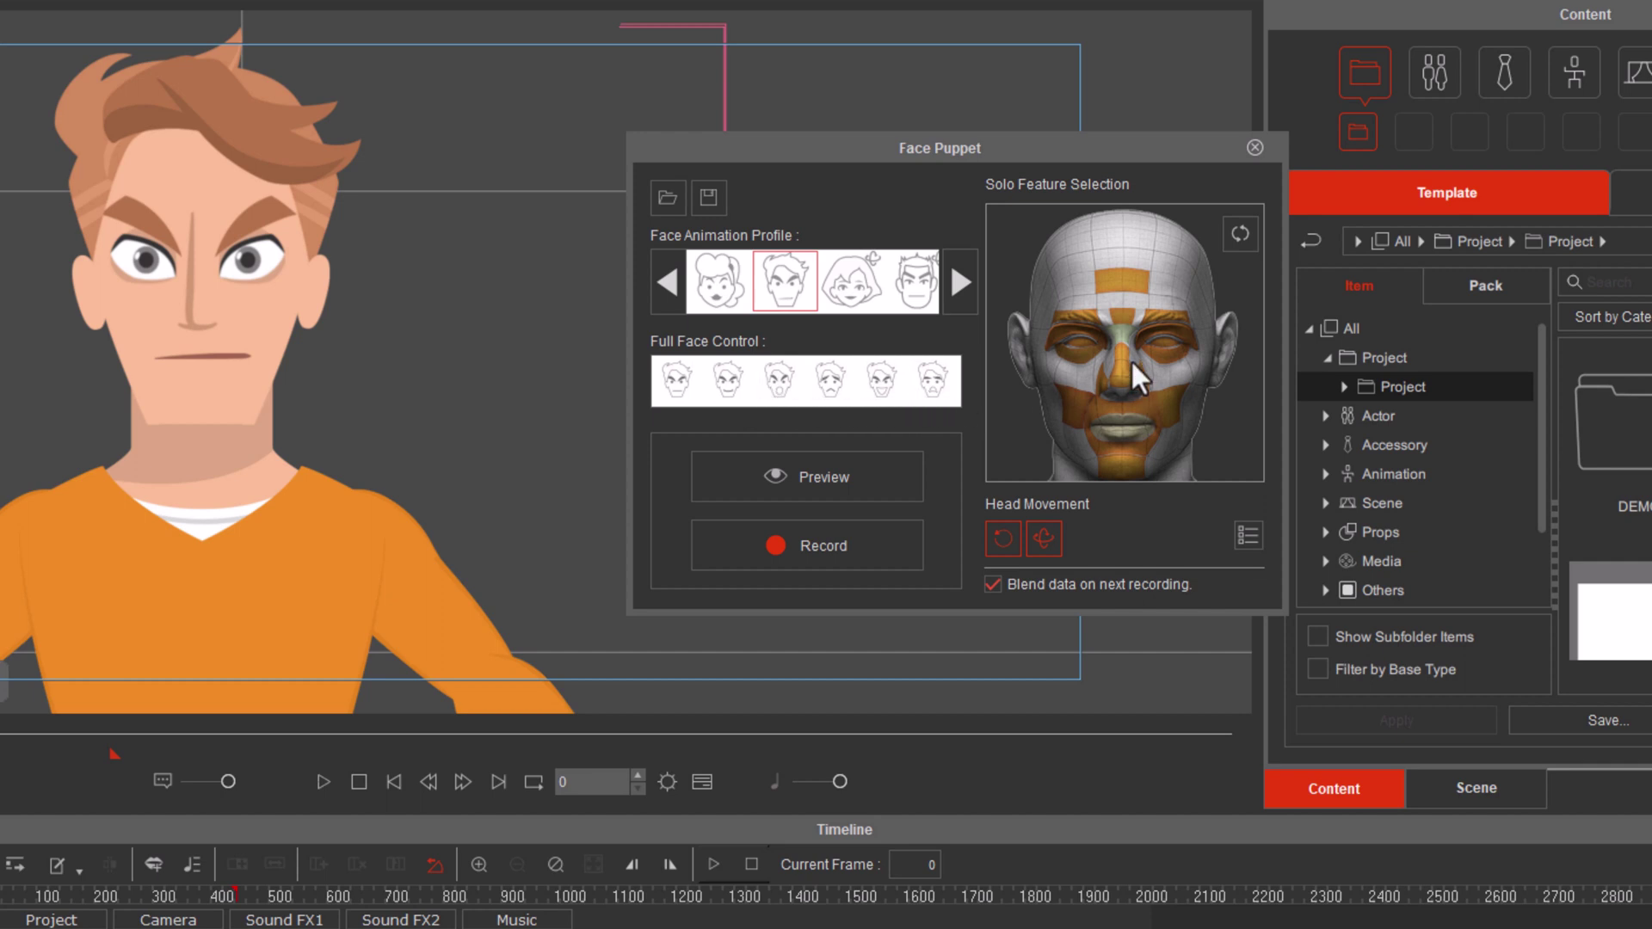
Step: Clear the solo feature selection, try the fifth full face preset in preview, and undo the last change
{"action": "left_click", "coordinate": [1241, 236]}
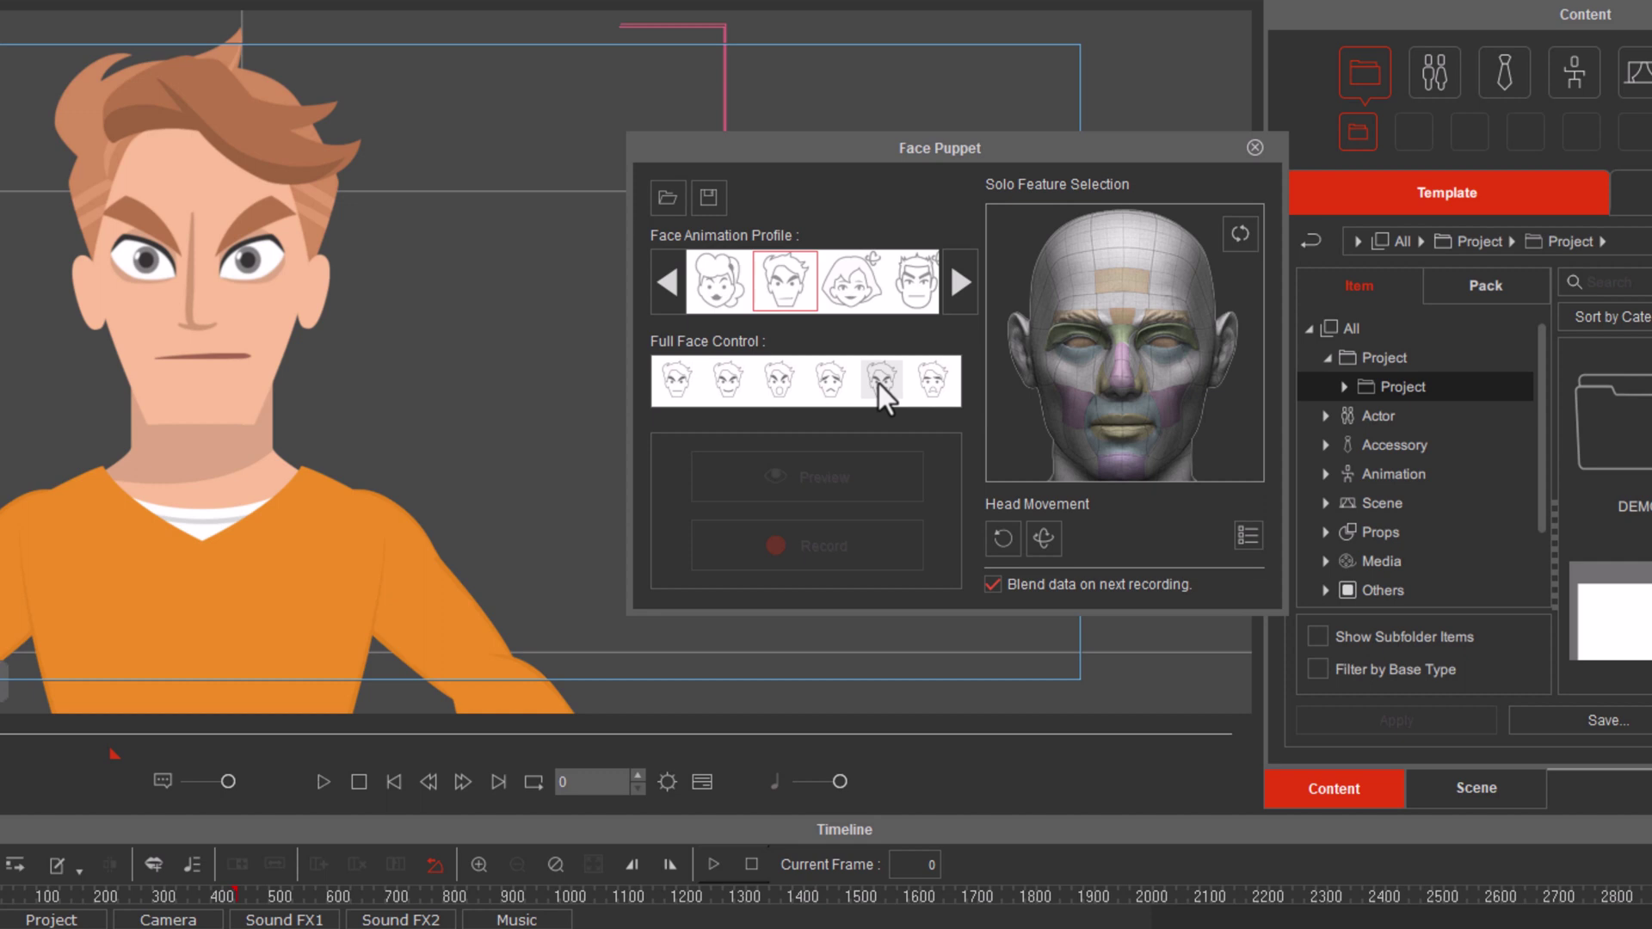
{"action": "left_click", "coordinate": [878, 384]}
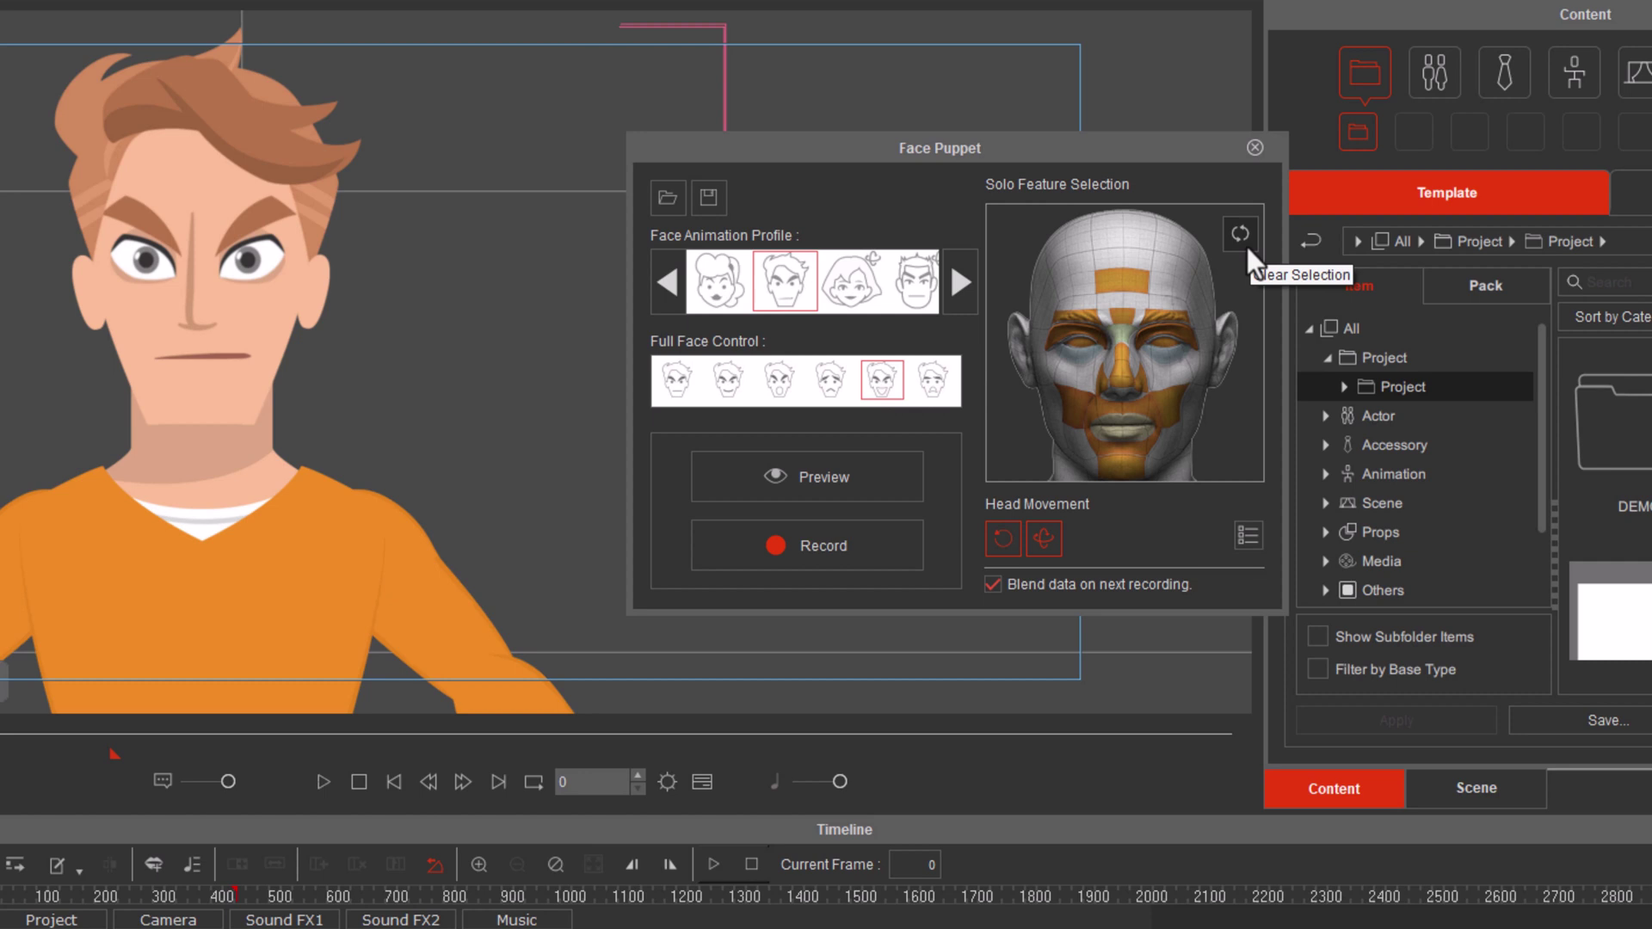
{"action": "left_click", "coordinate": [1079, 357]}
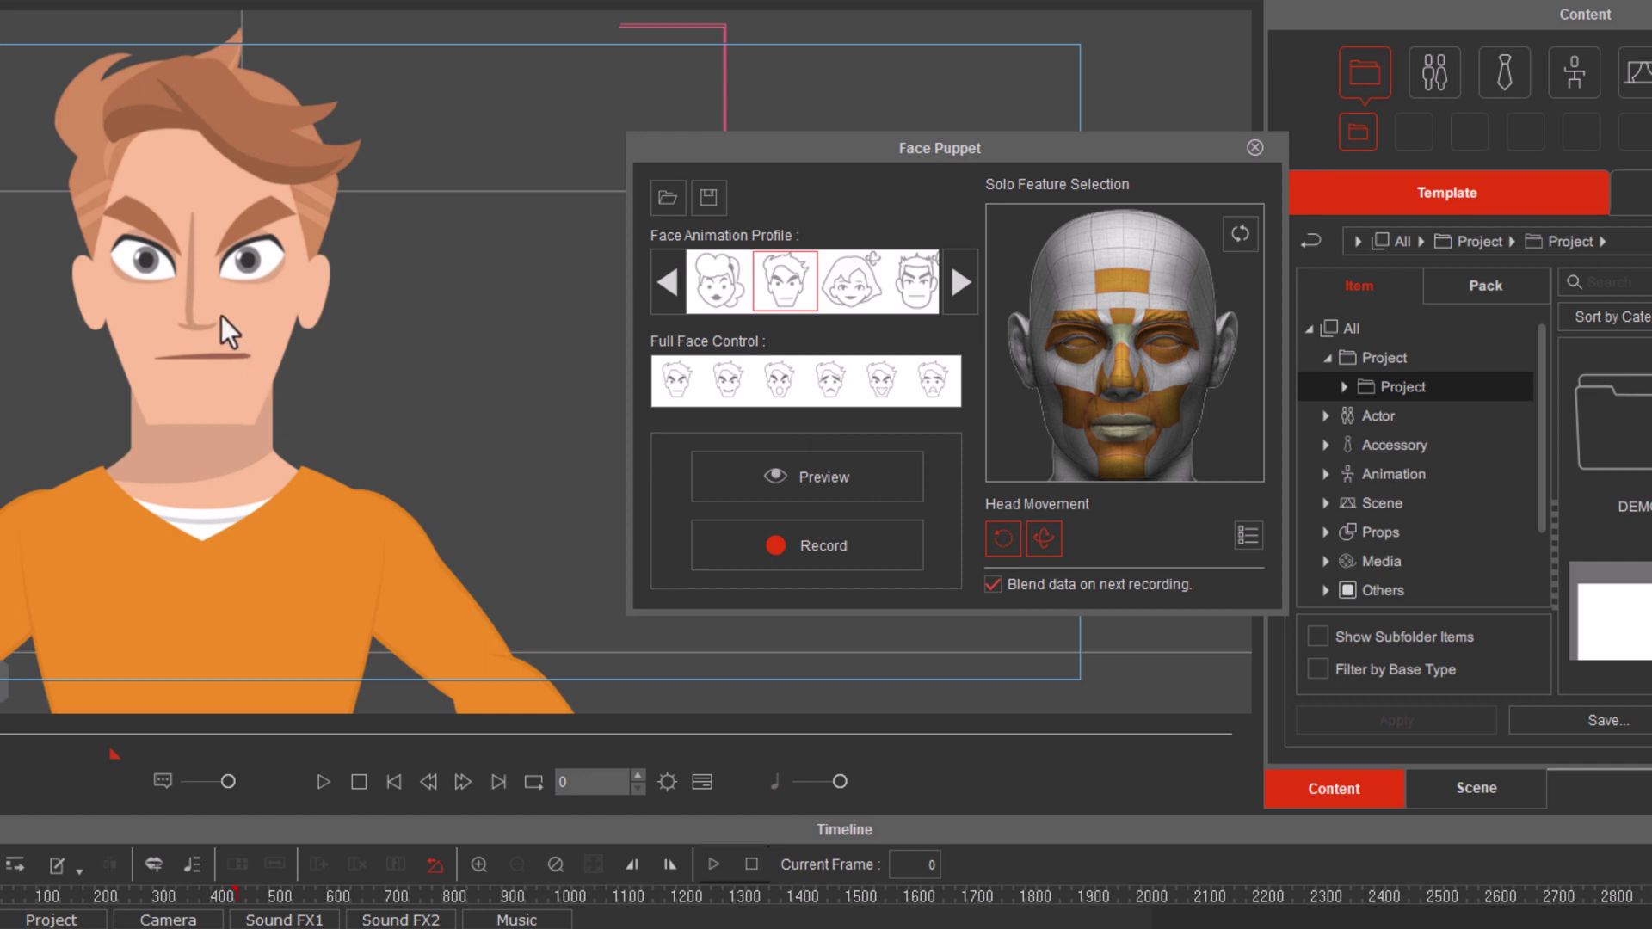
{"action": "left_click", "coordinate": [878, 388]}
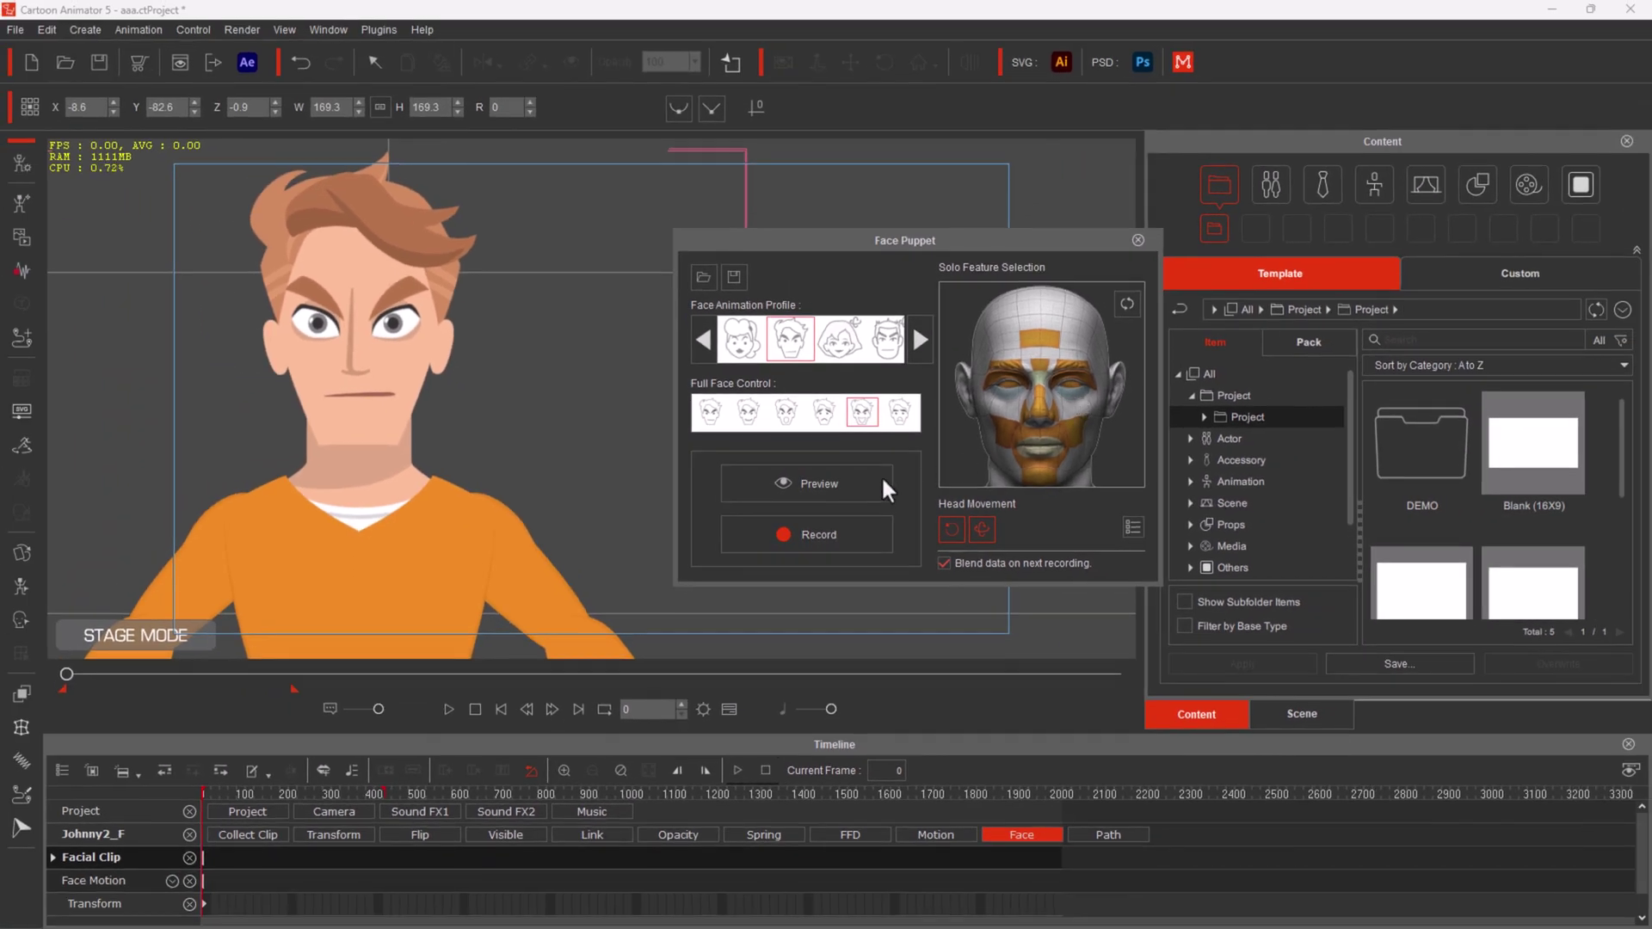
{"action": "left_click", "coordinate": [814, 487]}
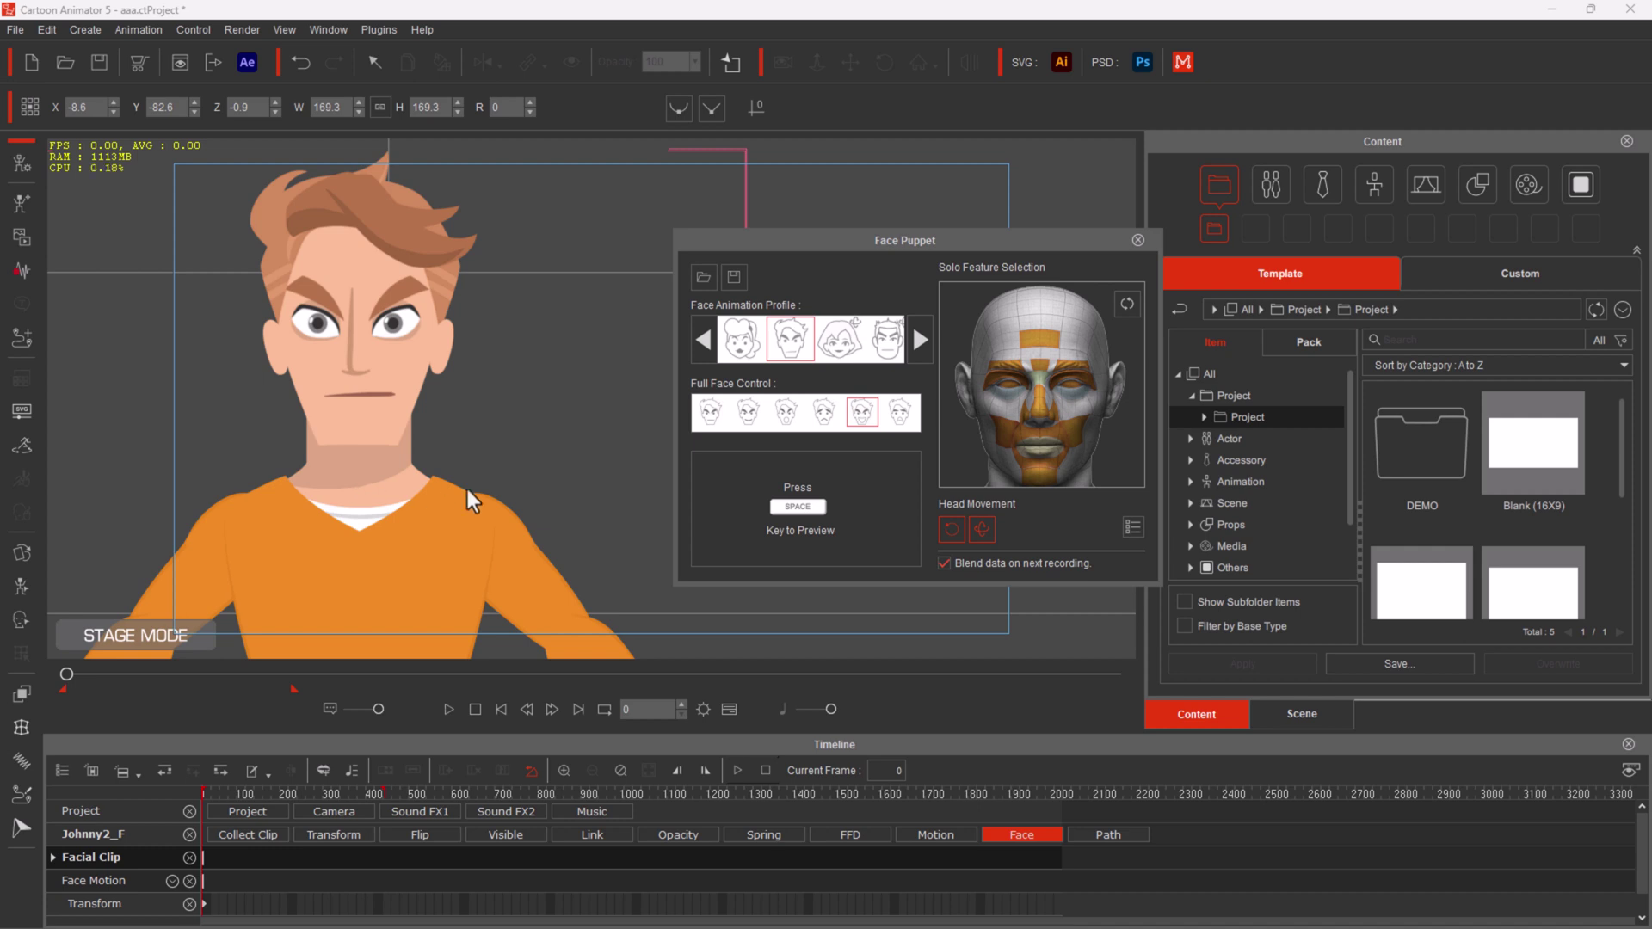
{"action": "key", "text": "ctrl+z"}
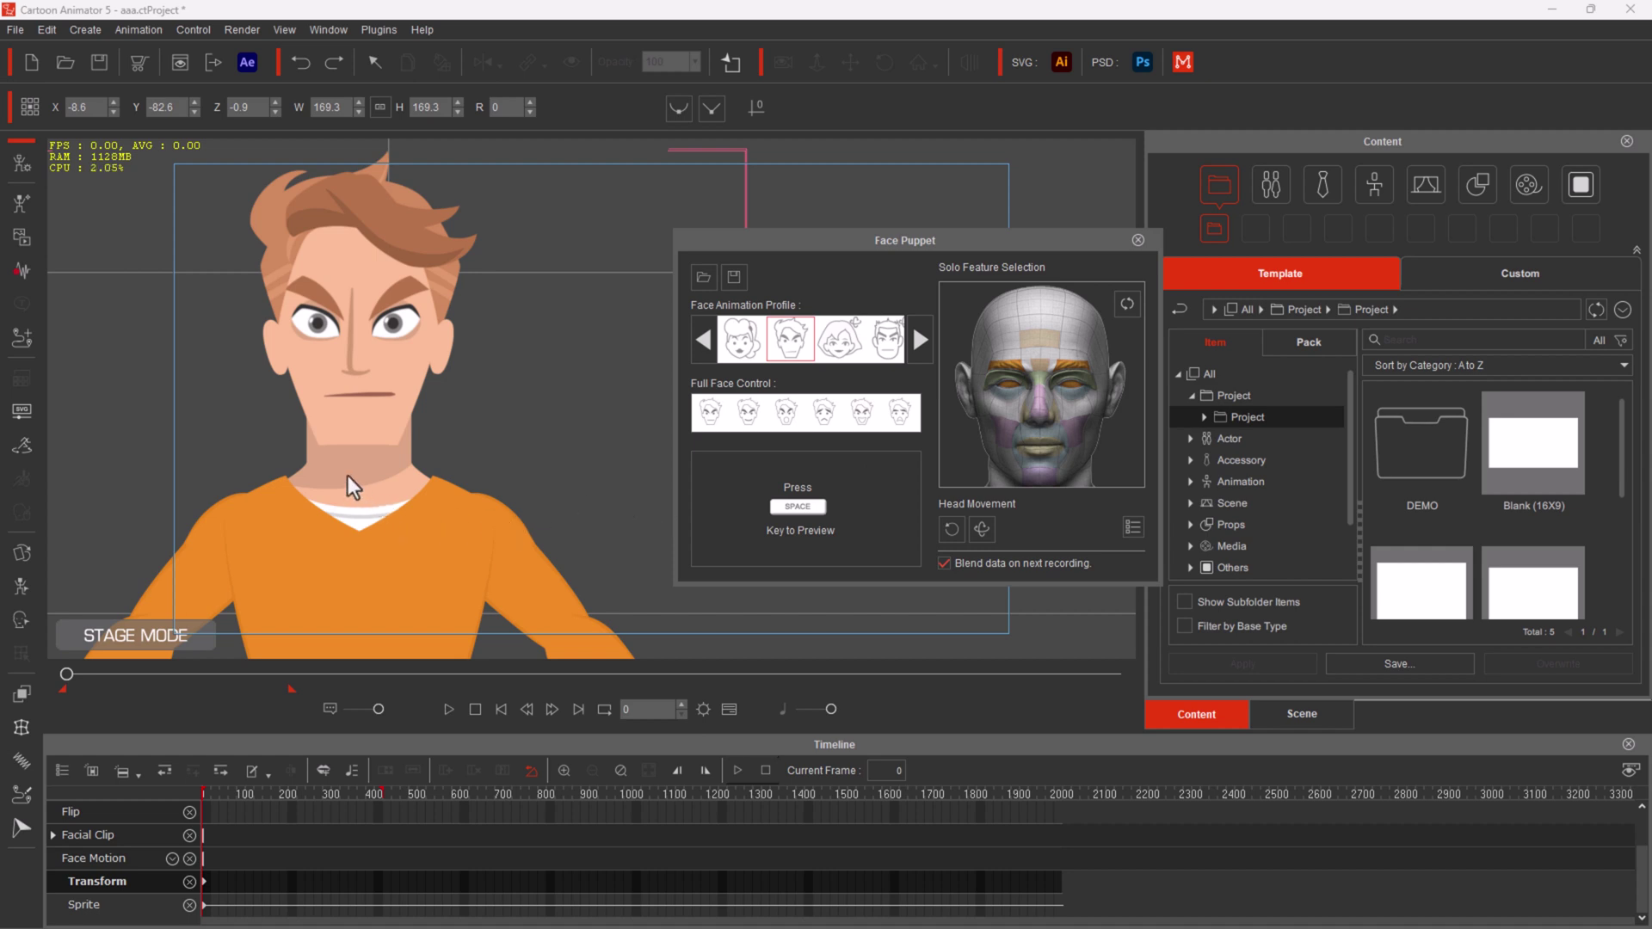
Step: Preview and record a Face Puppet take with only the eyebrows and eyes selected, starting at frame 0
{"action": "key", "text": "space"}
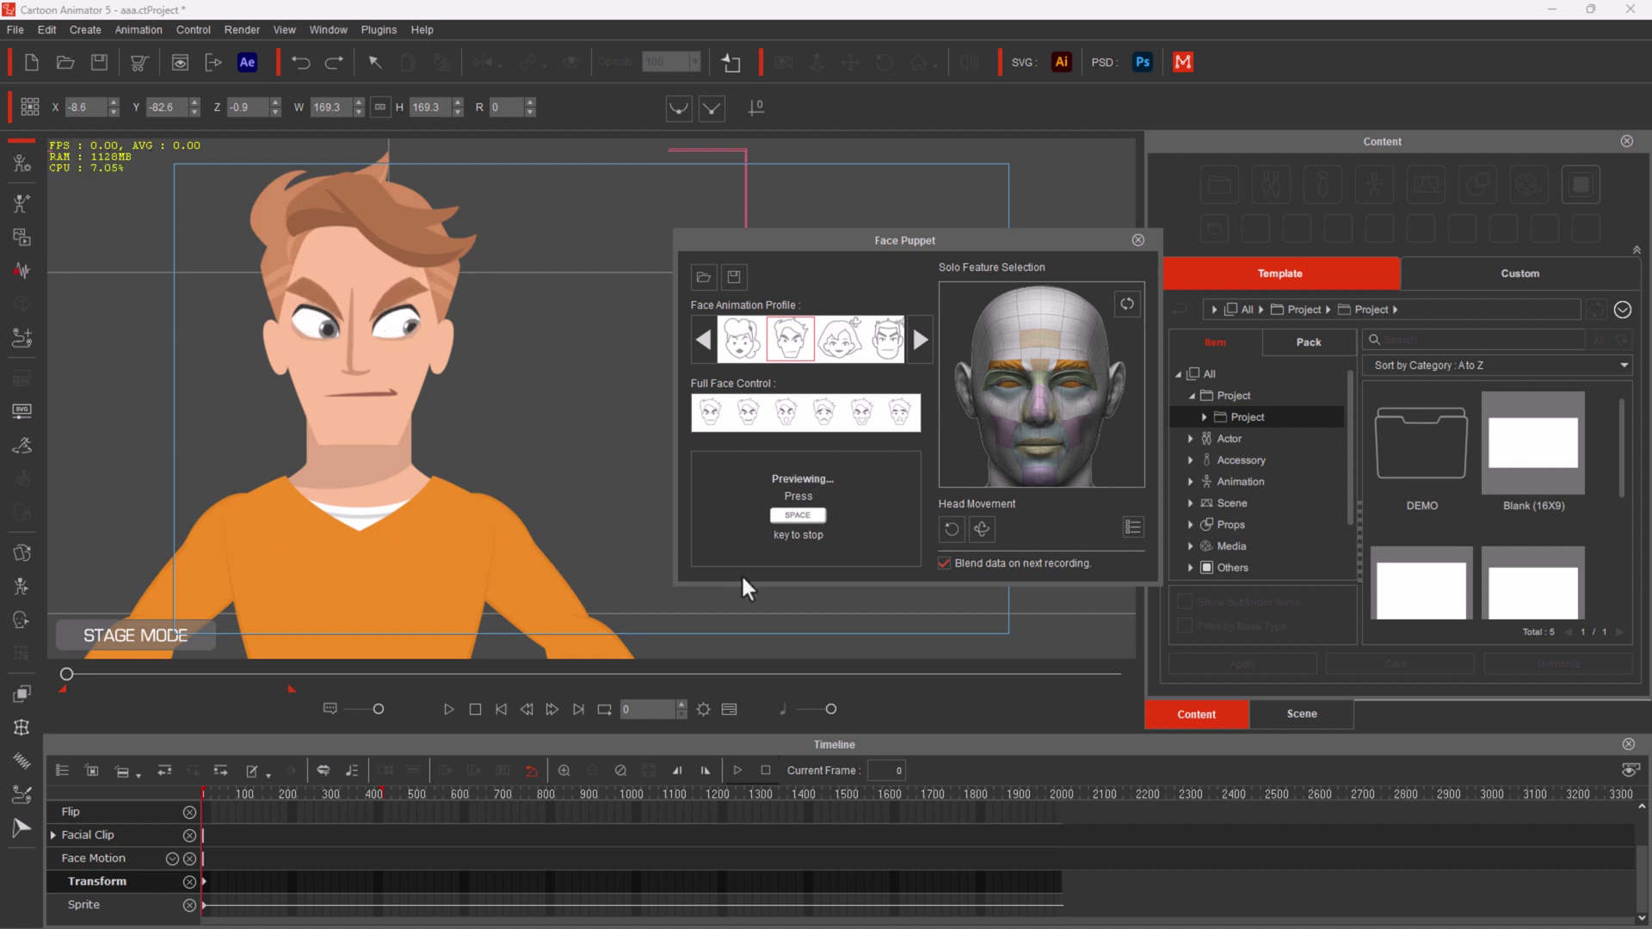
{"action": "key", "text": "space"}
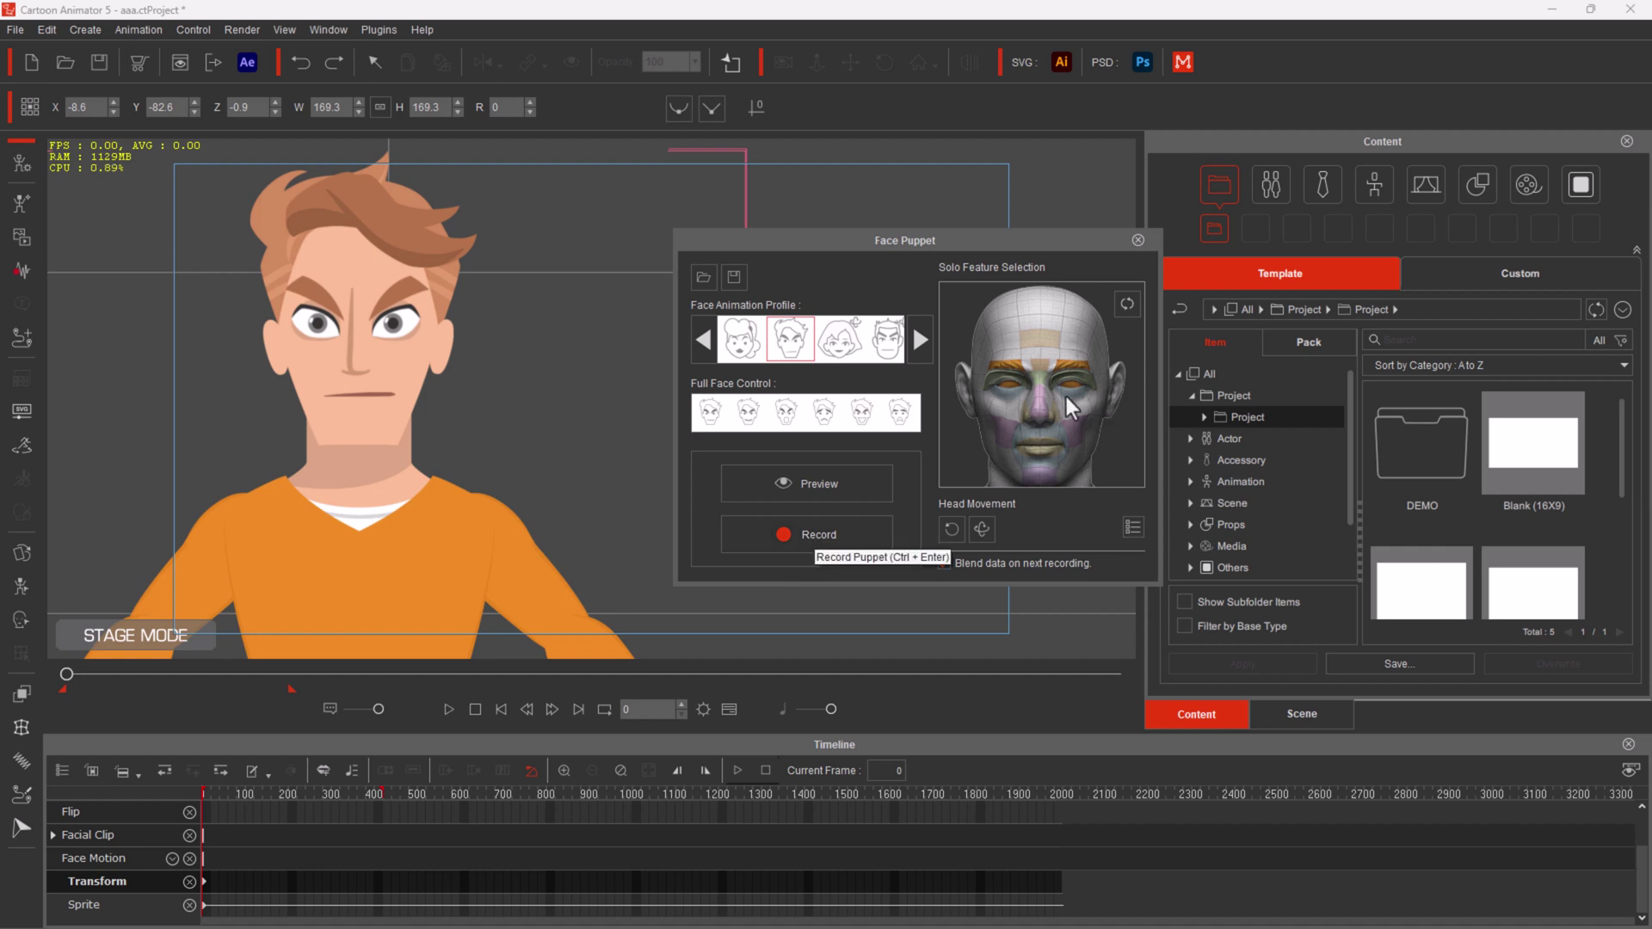
{"action": "left_click", "coordinate": [782, 533]}
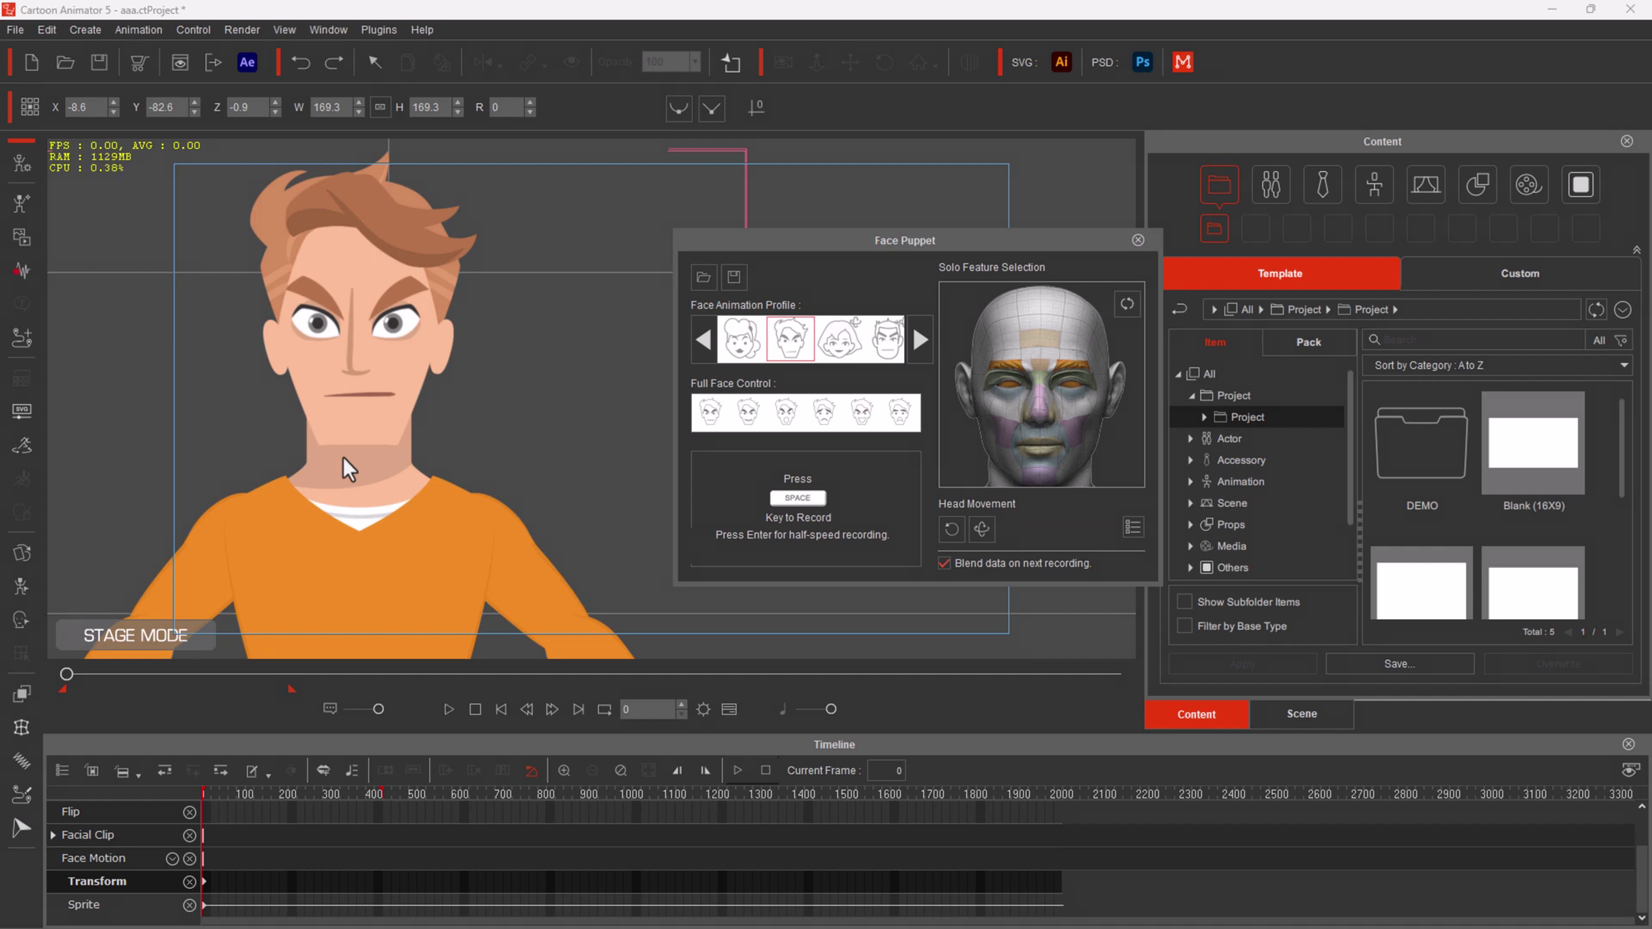
{"action": "key", "text": "space"}
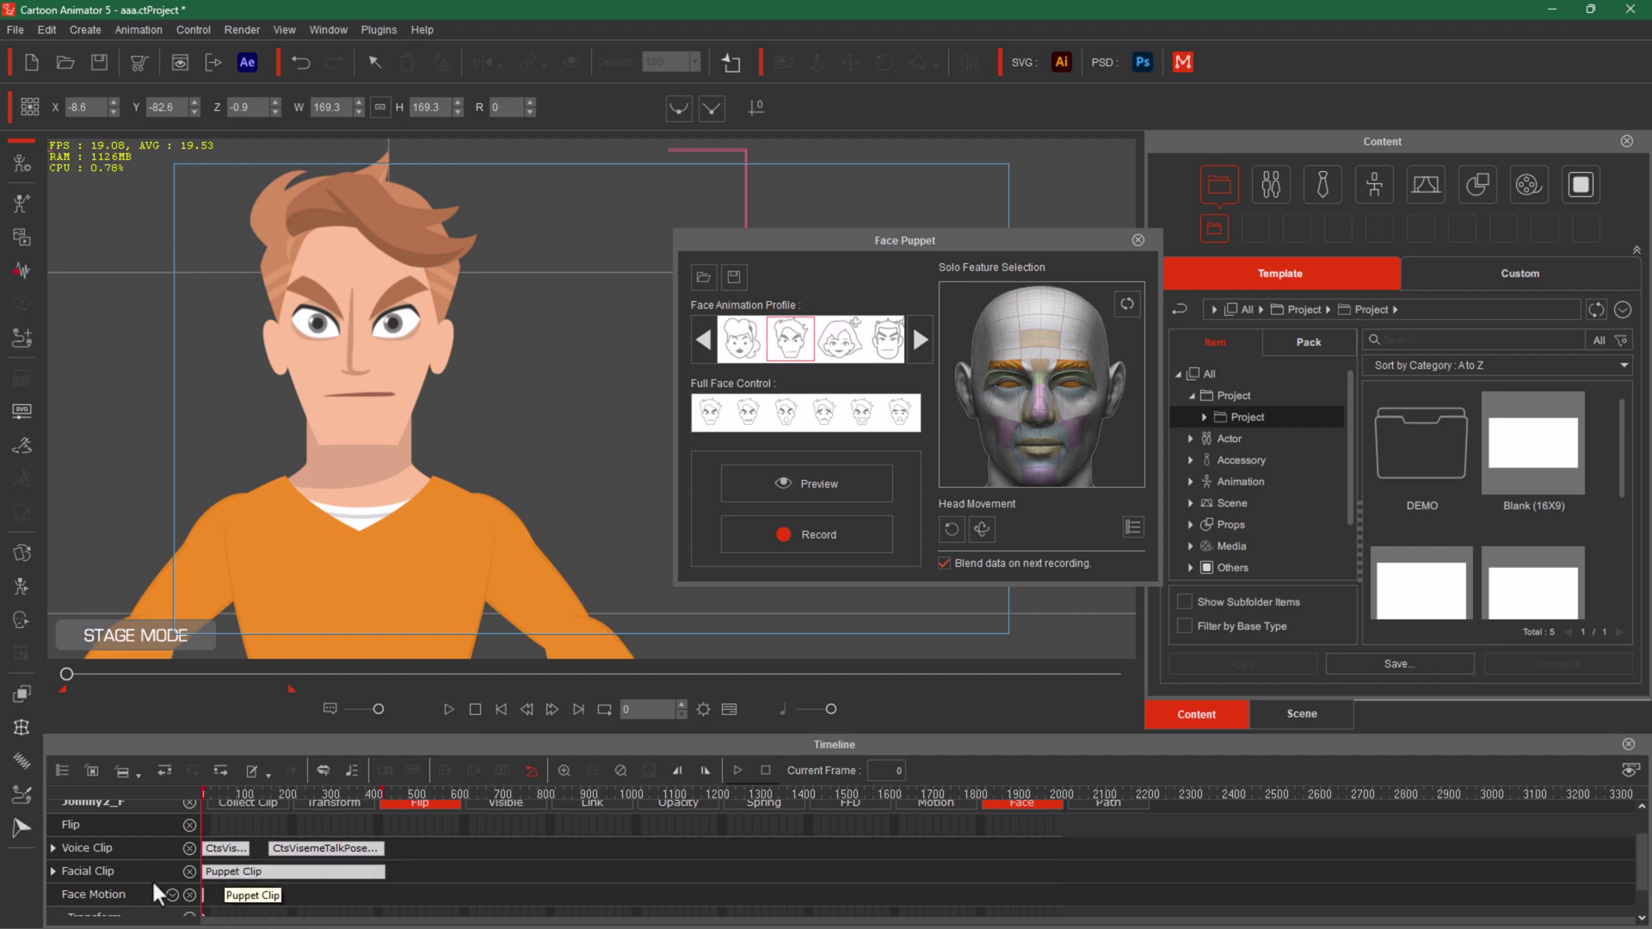
Step: Expand the Facial Clip track and examine individual keys on the Face track, including those at frames 86 and 98
{"action": "left_click", "coordinate": [53, 871]}
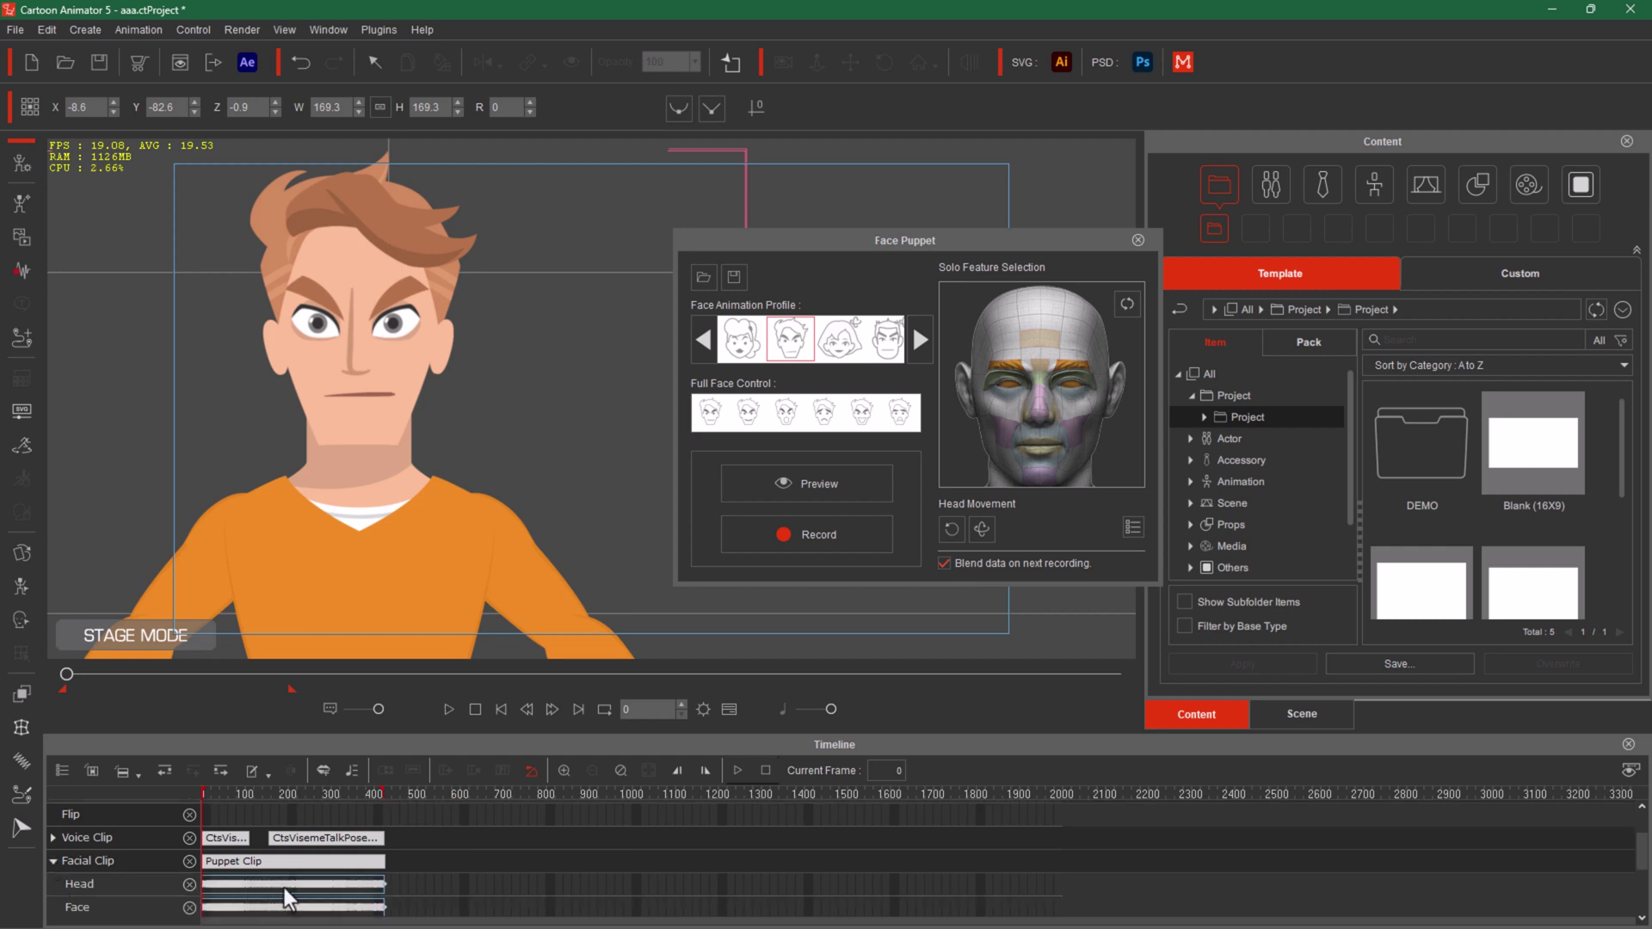
{"action": "scroll", "coordinate": [284, 889], "scroll_direction": "down", "scroll_amount": 2}
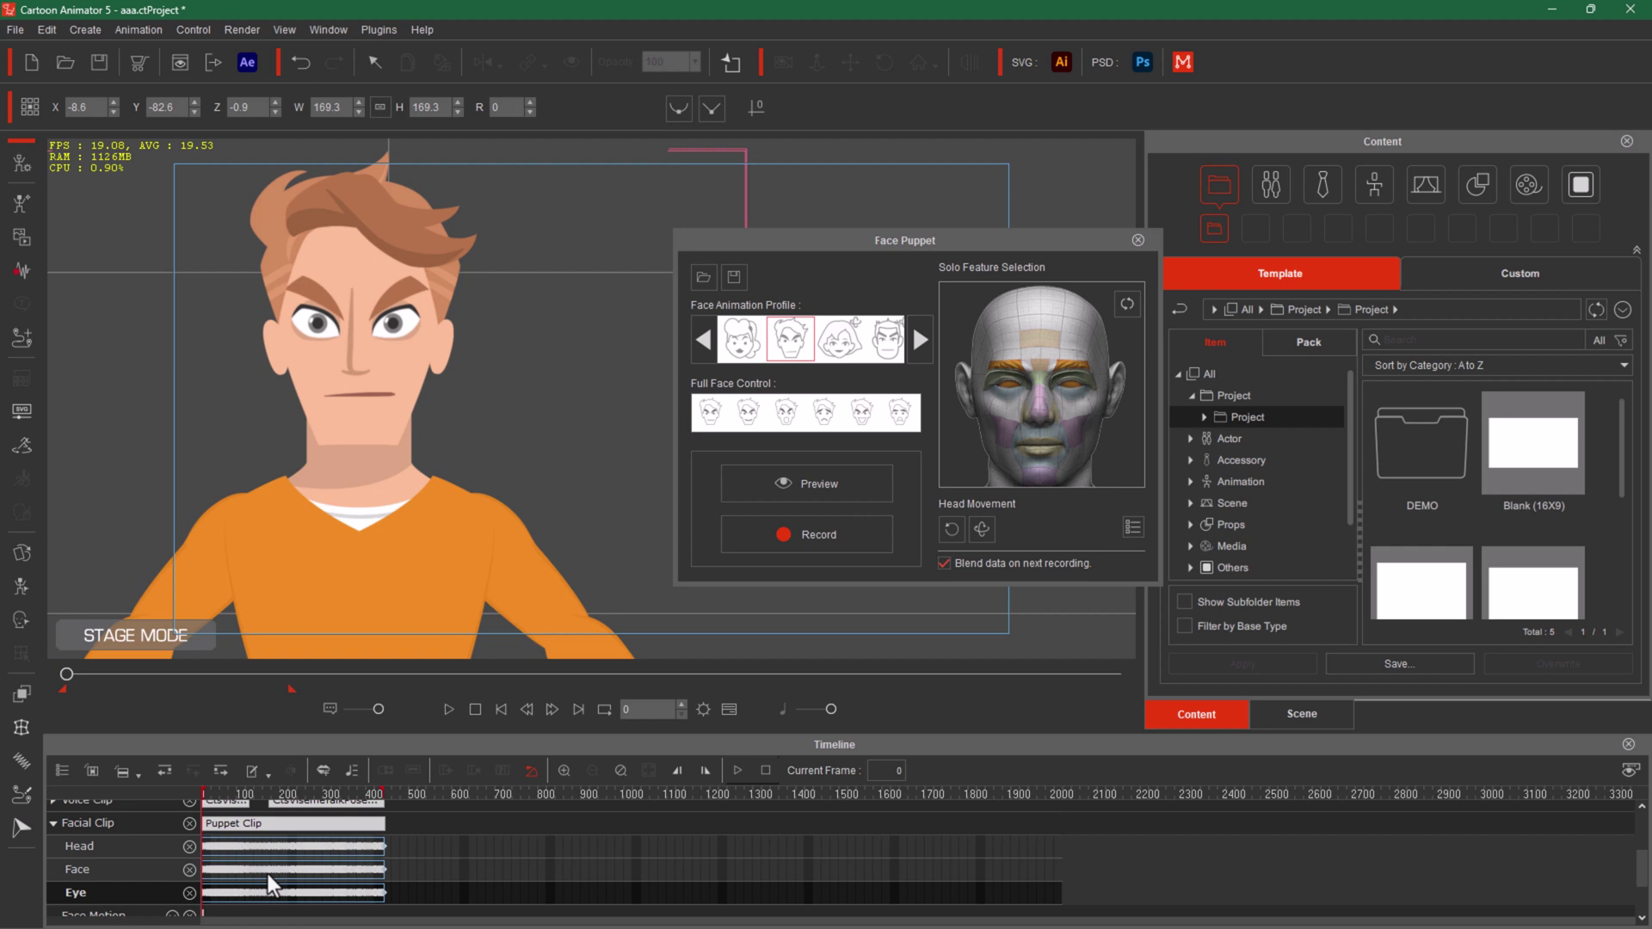
{"action": "left_click", "coordinate": [556, 773]}
{"action": "left_click", "coordinate": [555, 772]}
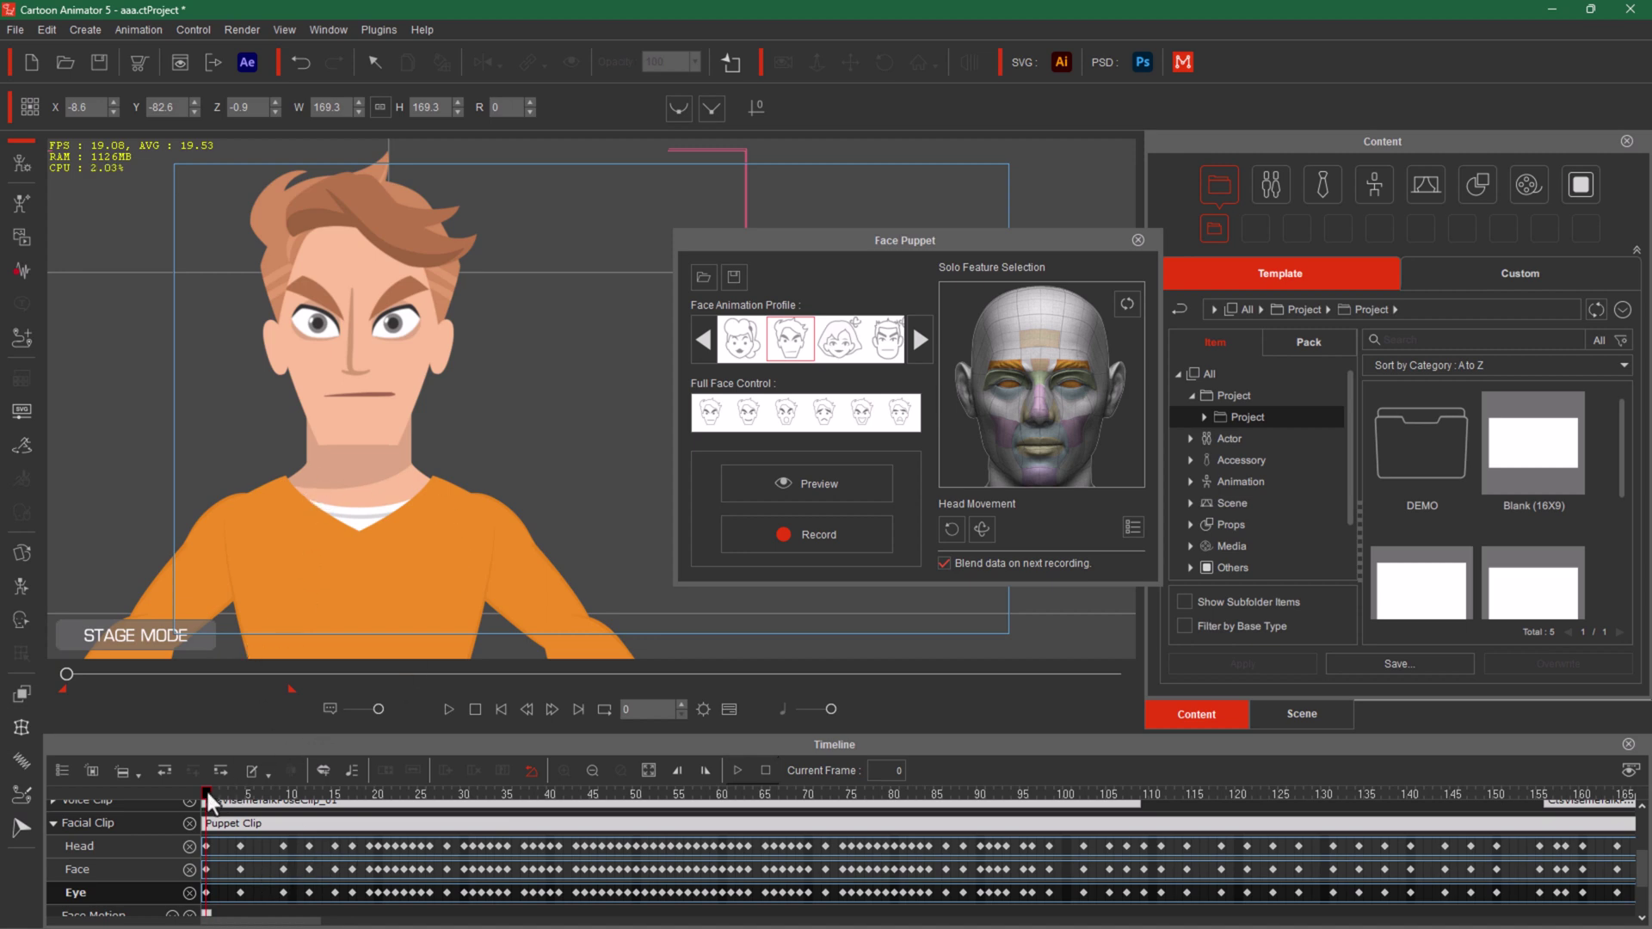
{"action": "left_click_drag", "start_coordinate": [206, 794], "coordinate": [816, 829]}
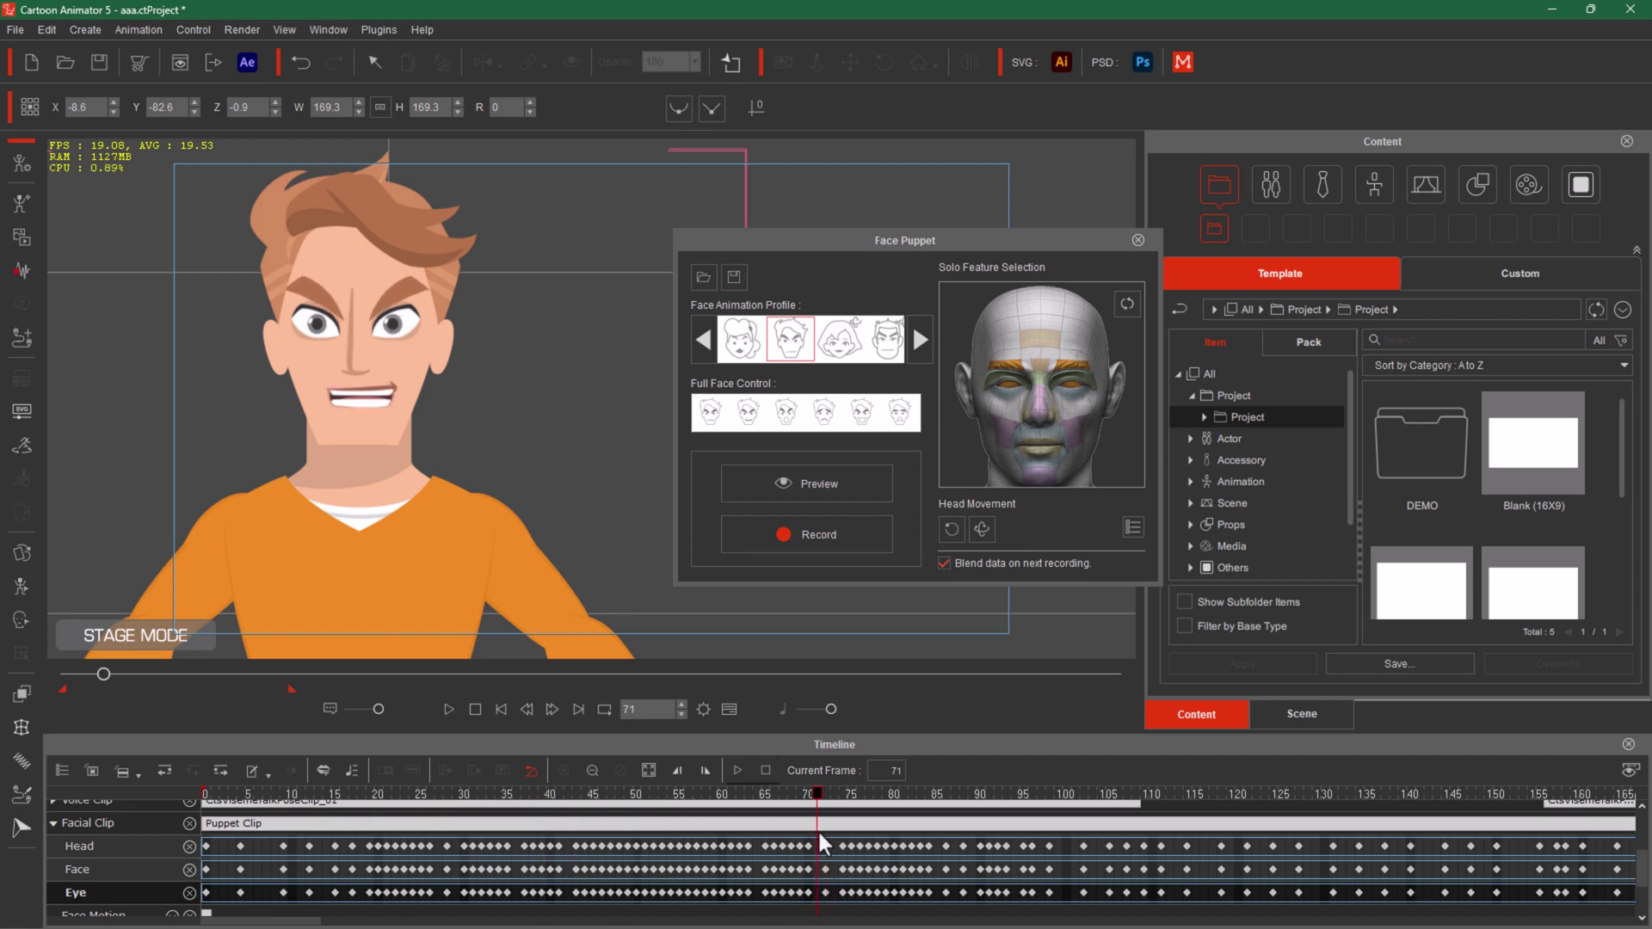
{"action": "left_click", "coordinate": [824, 870]}
{"action": "left_click", "coordinate": [944, 869]}
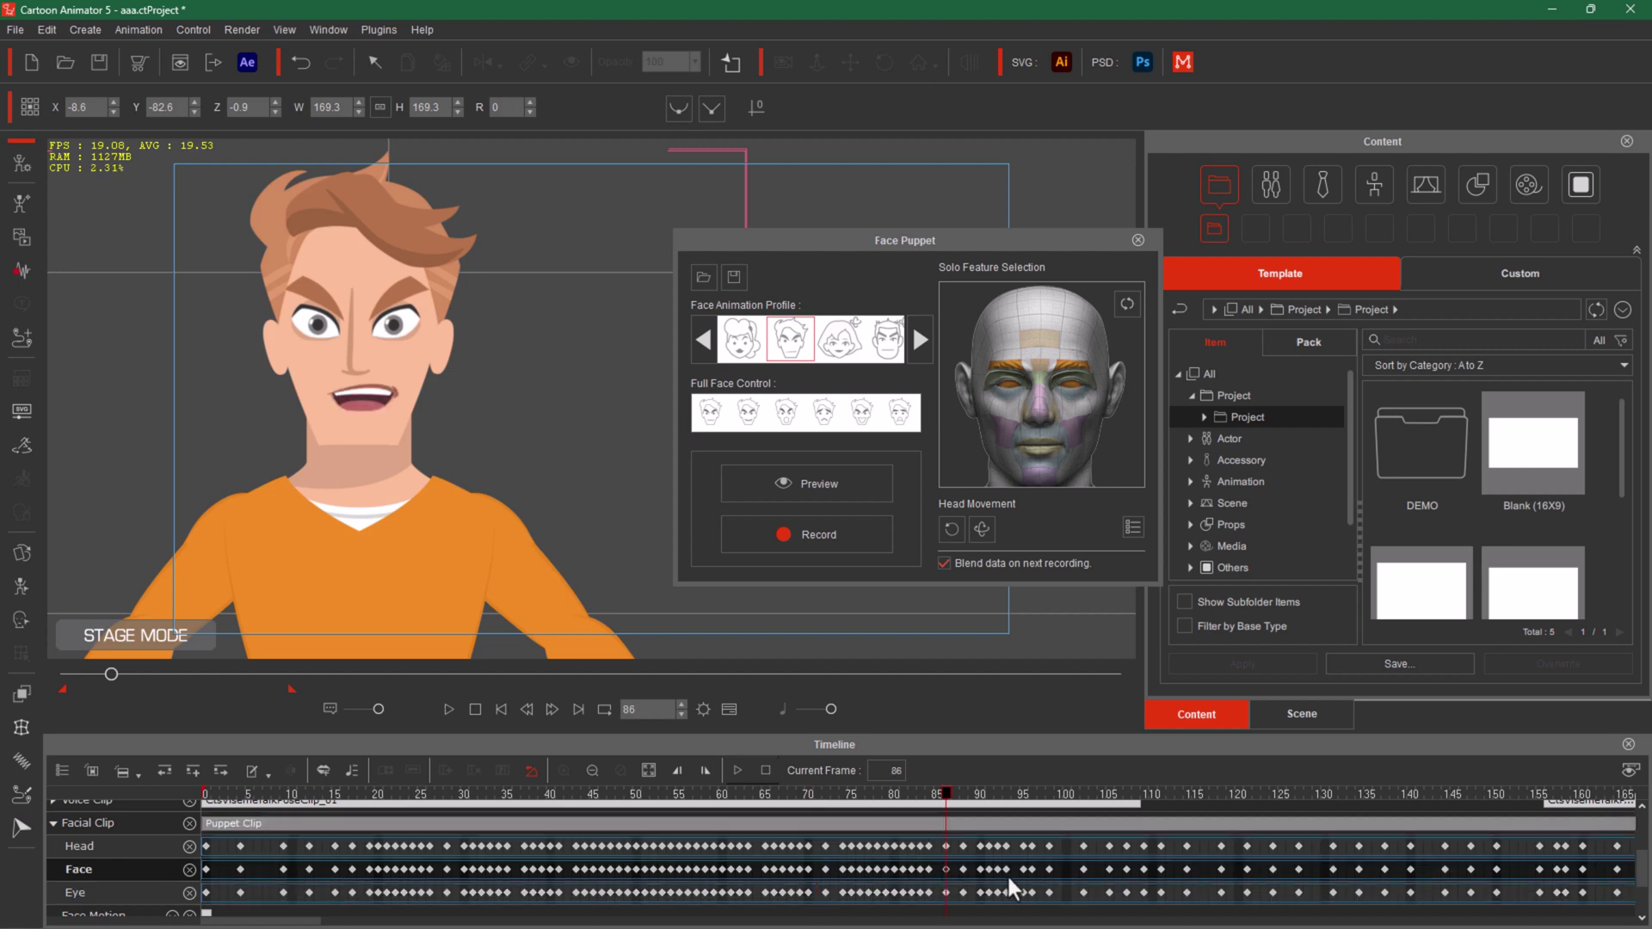
{"action": "left_click", "coordinate": [1048, 869]}
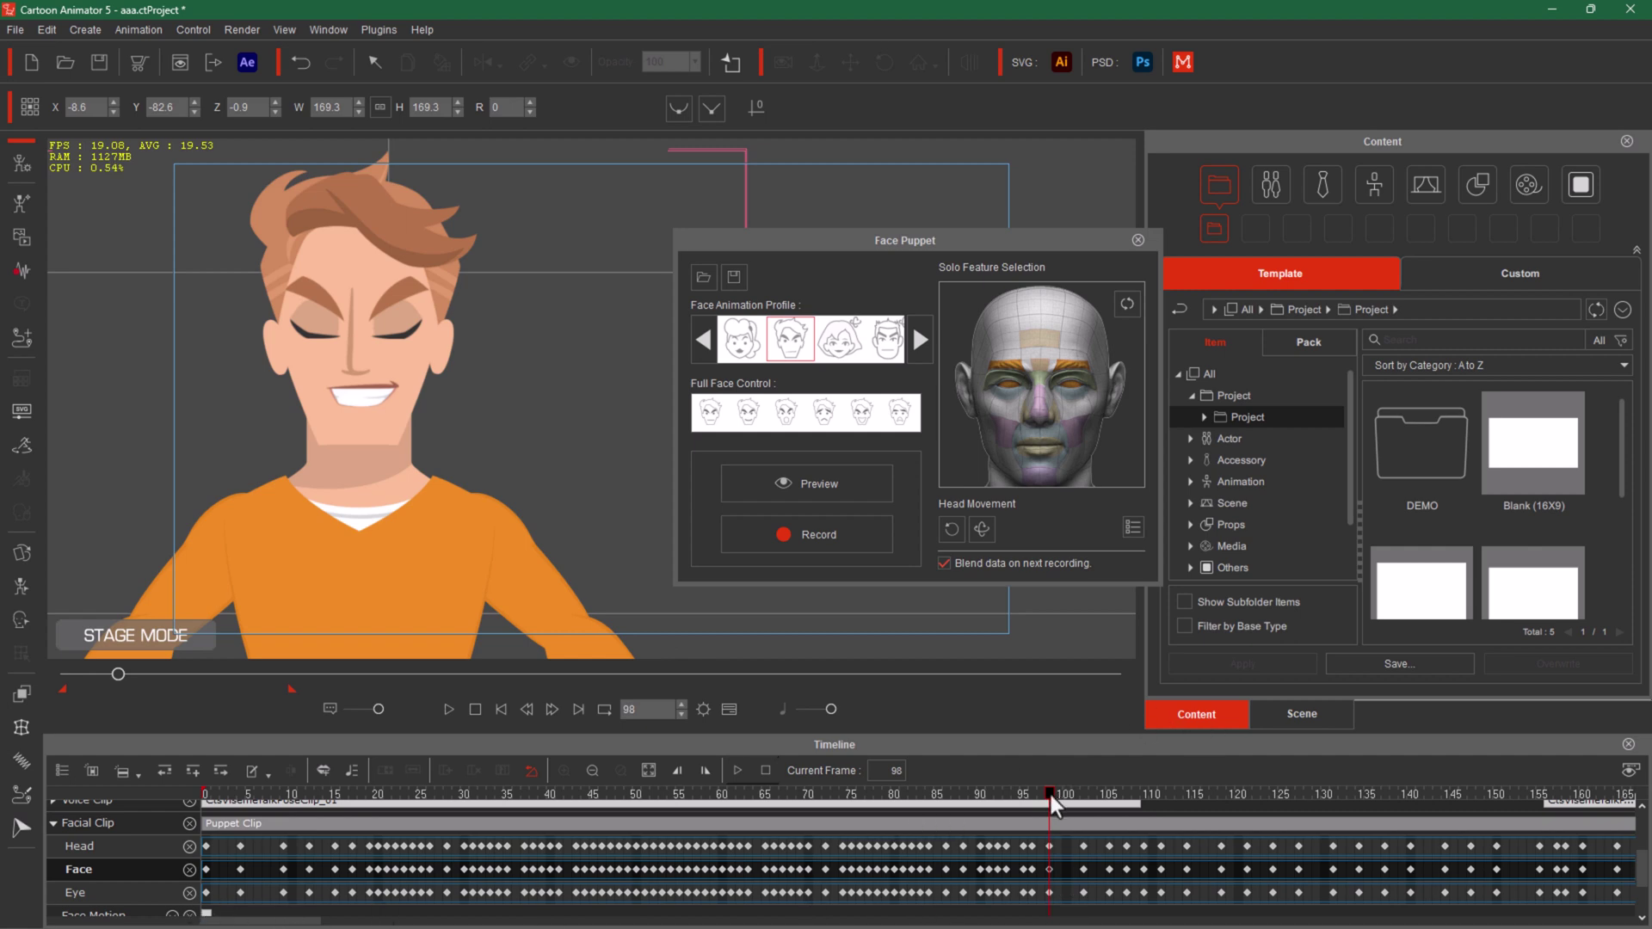
Step: Scrub the puppet recording up to frame 150 and return the playhead to frame 0
{"action": "left_click_drag", "start_coordinate": [1051, 796], "coordinate": [1493, 830]}
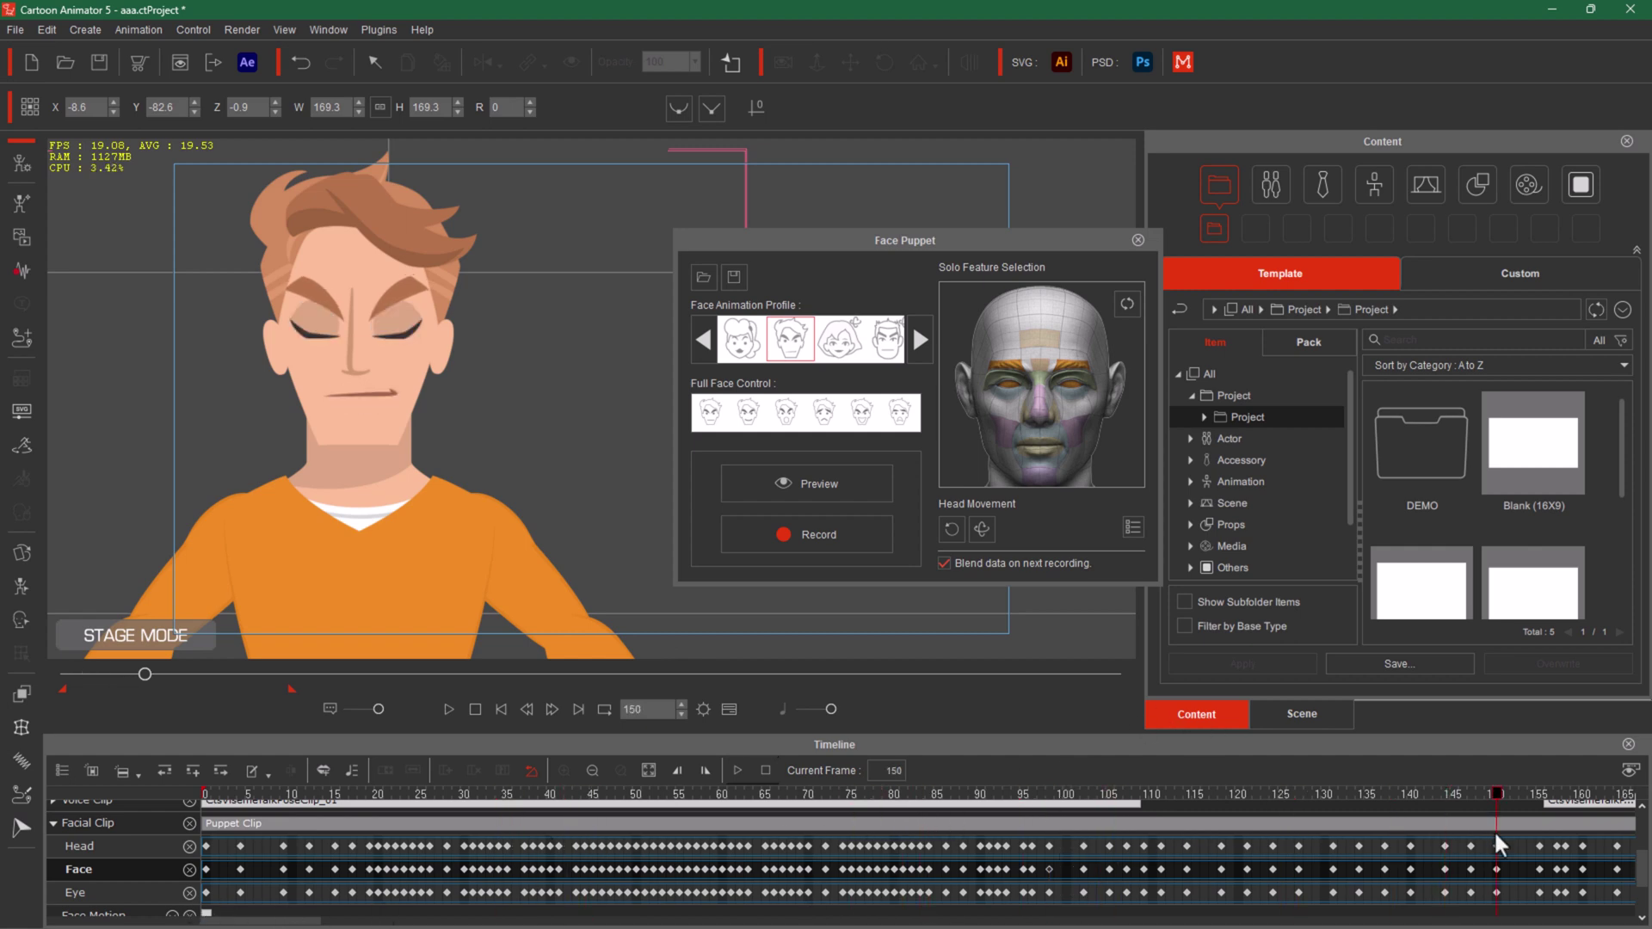
{"action": "scroll", "coordinate": [1282, 828], "scroll_direction": "down", "scroll_amount": 5}
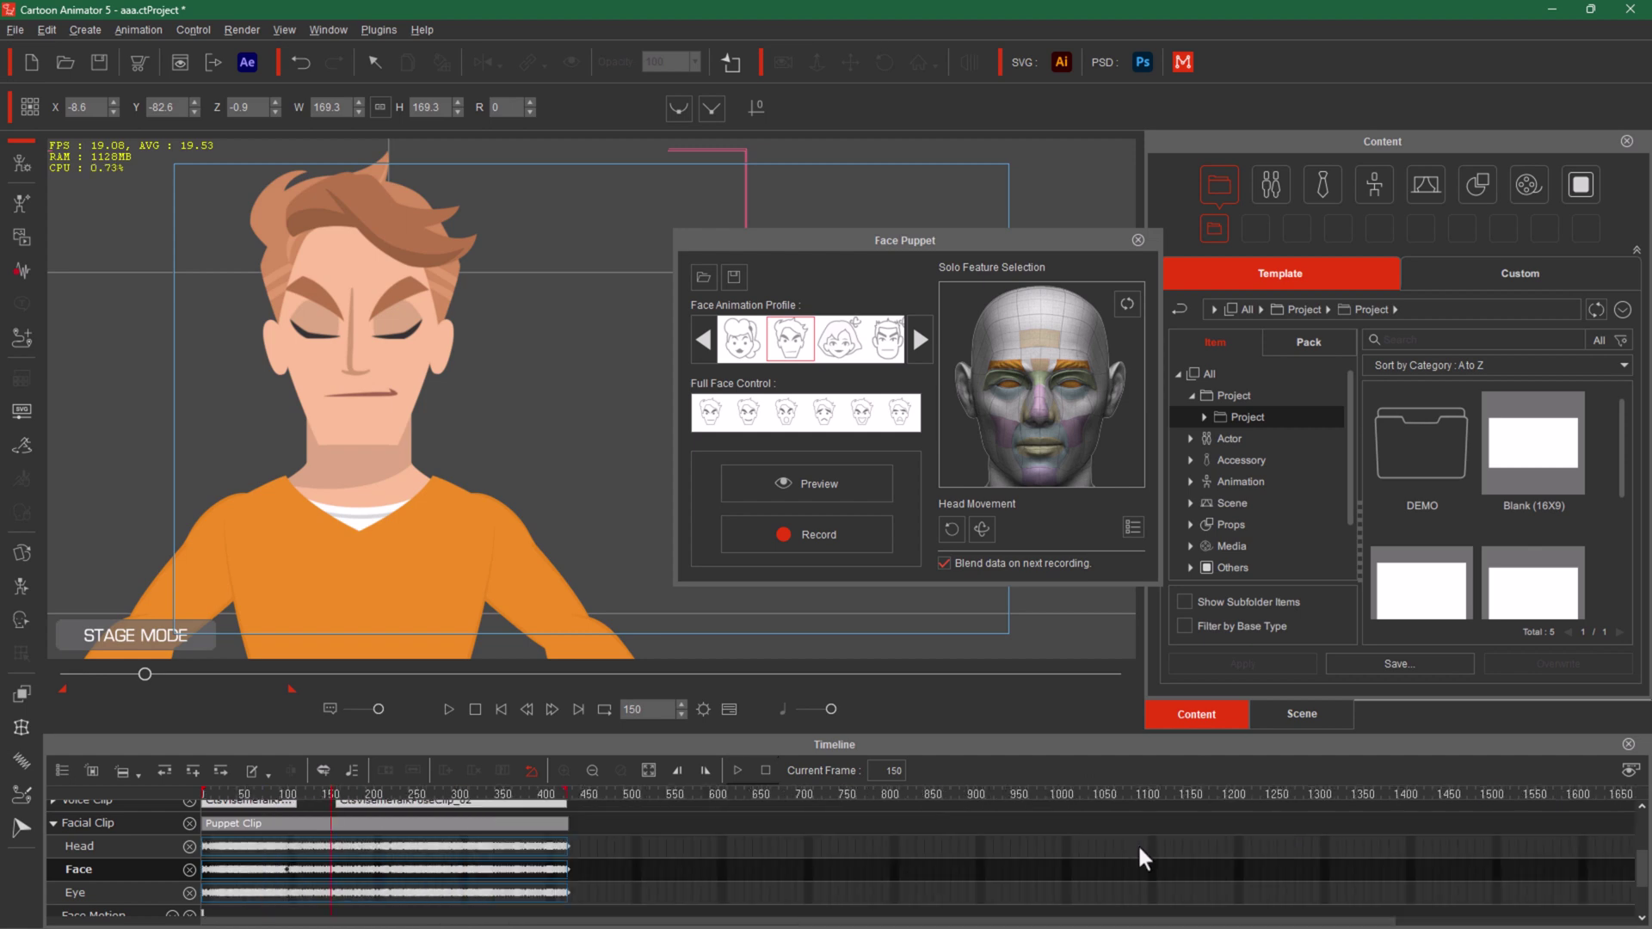
{"action": "scroll", "coordinate": [1143, 856], "scroll_direction": "up", "scroll_amount": 3}
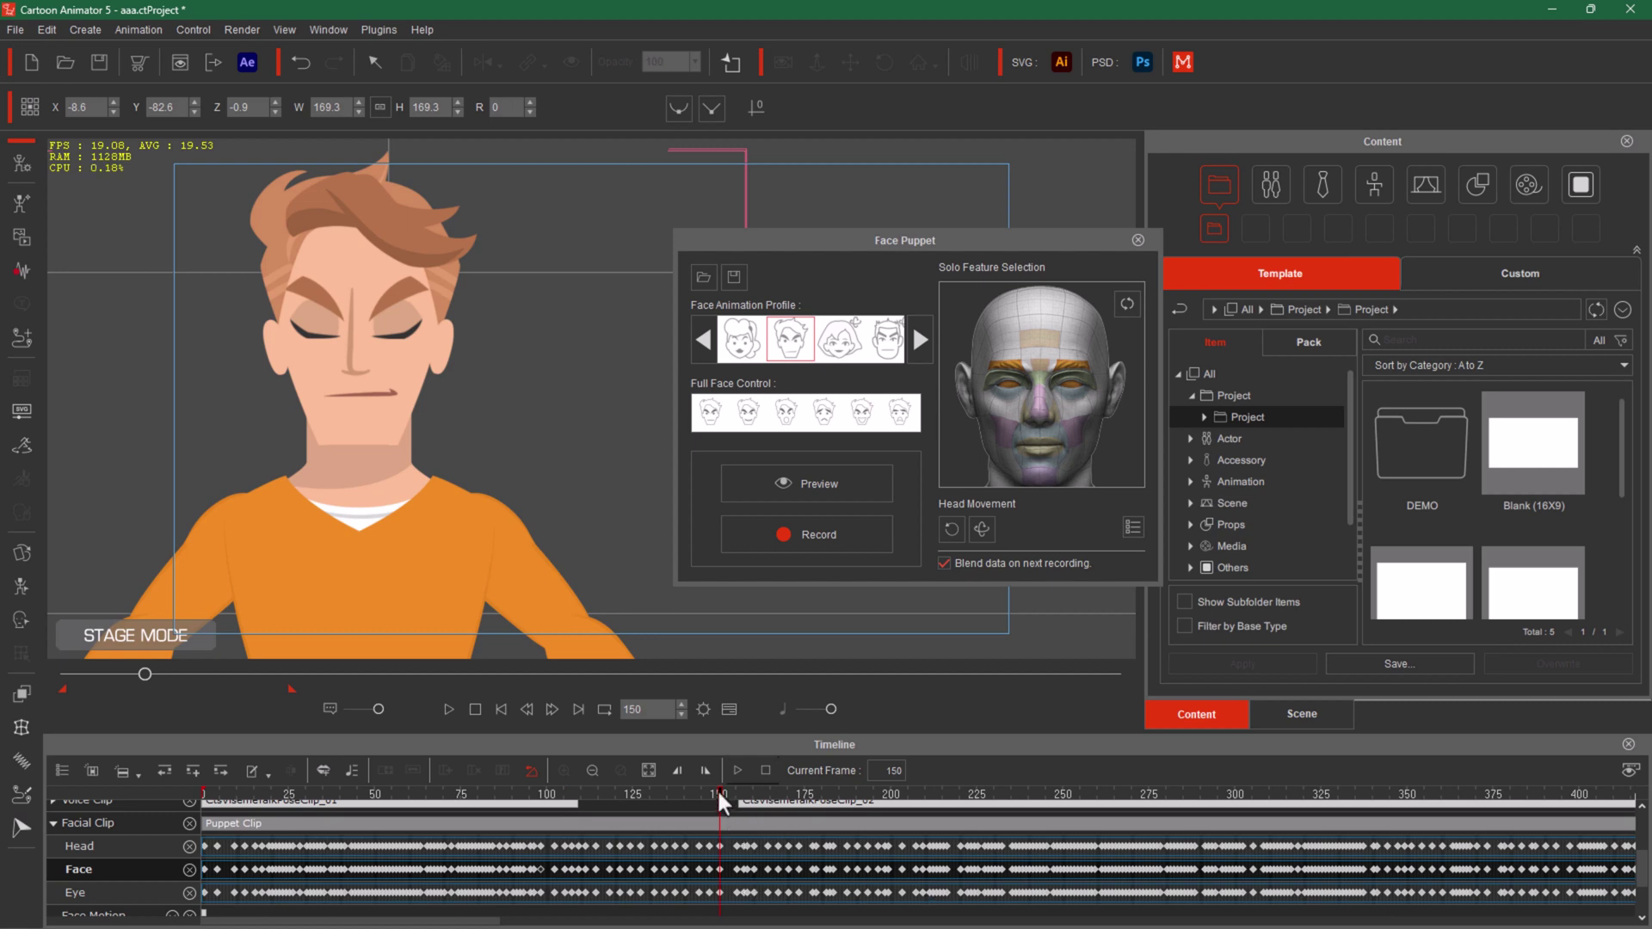
{"action": "left_click_drag", "start_coordinate": [719, 802], "coordinate": [118, 799]}
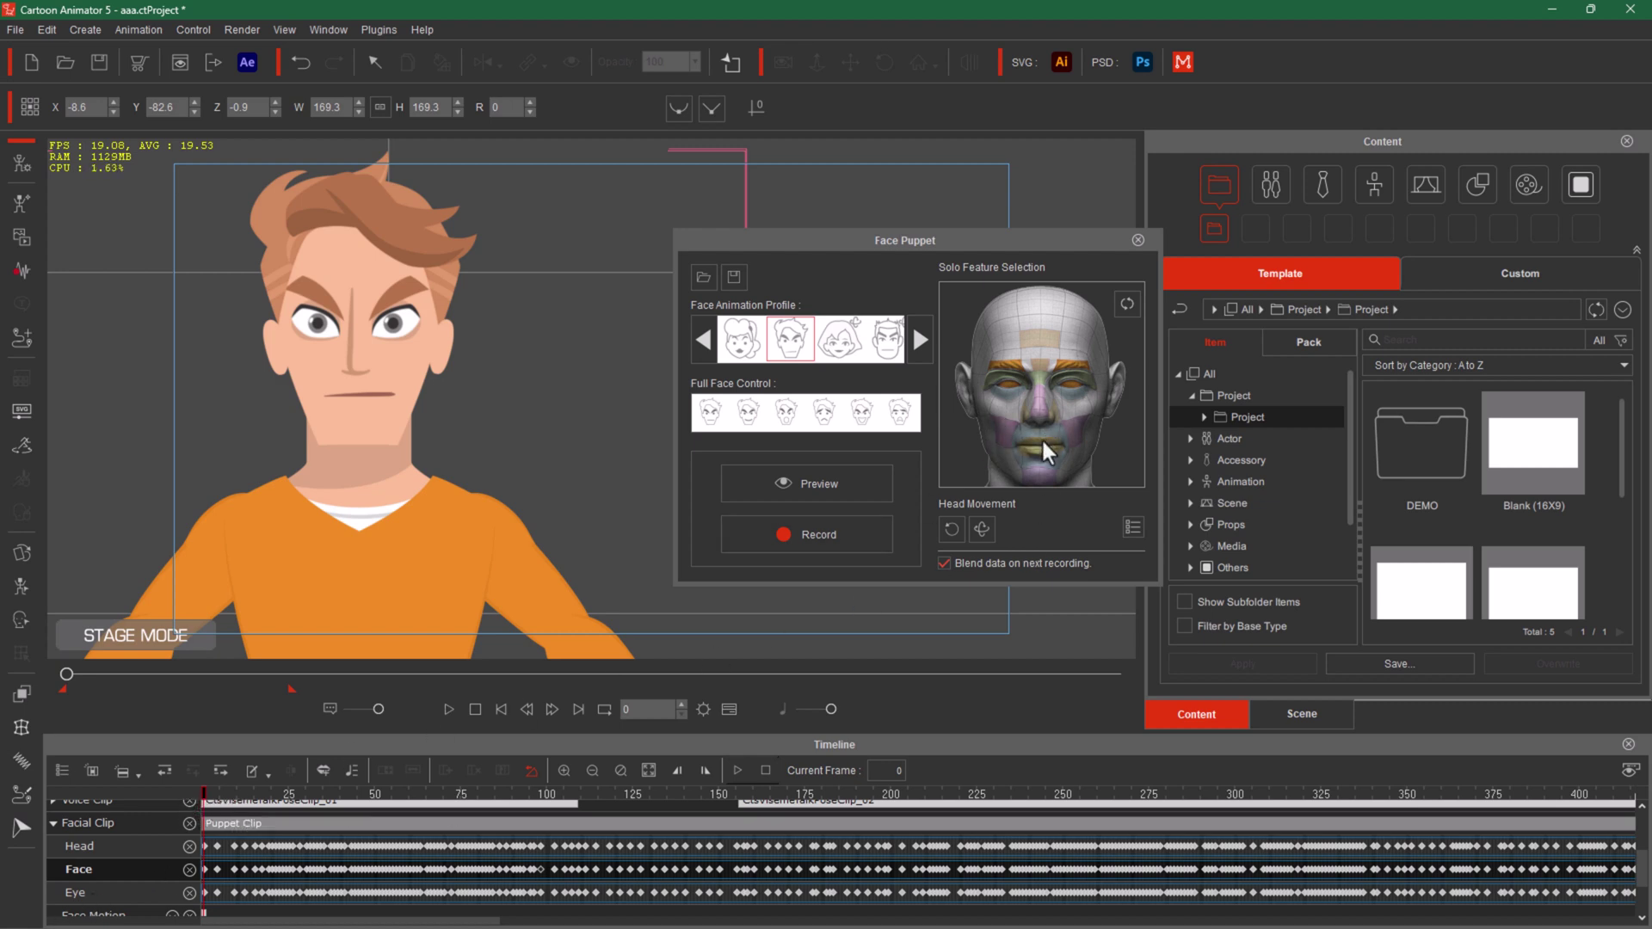
Step: Replace the solo feature selection with the mouth area and the central forehead, and preview the puppeting
{"action": "left_click", "coordinate": [1125, 303]}
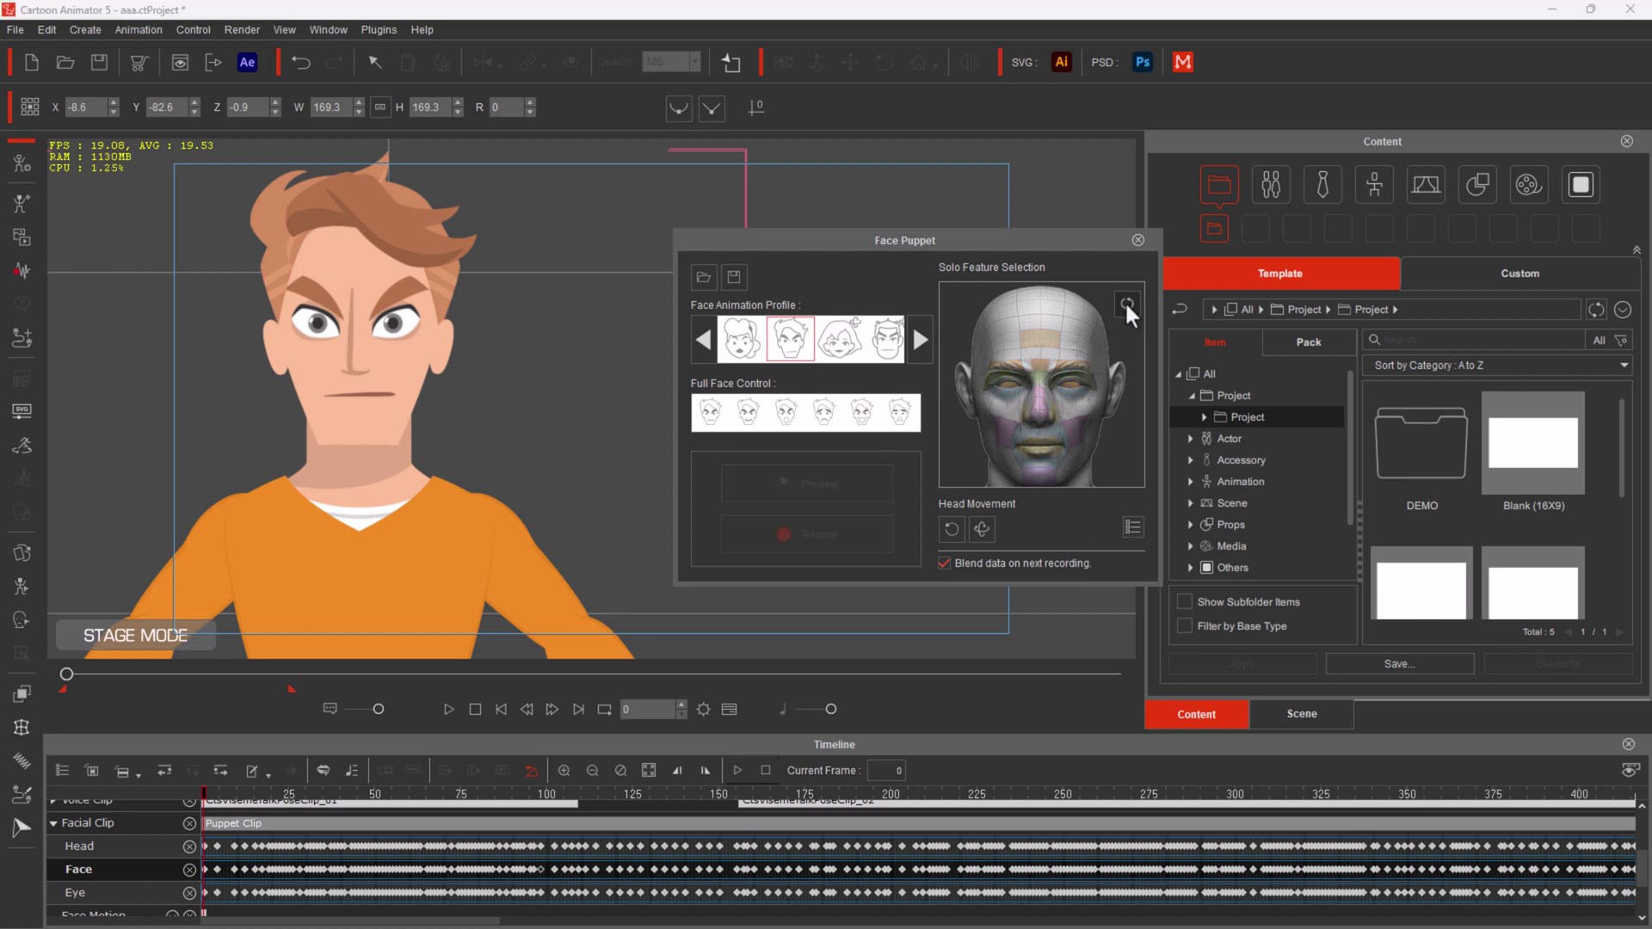
{"action": "left_click", "coordinate": [1046, 432]}
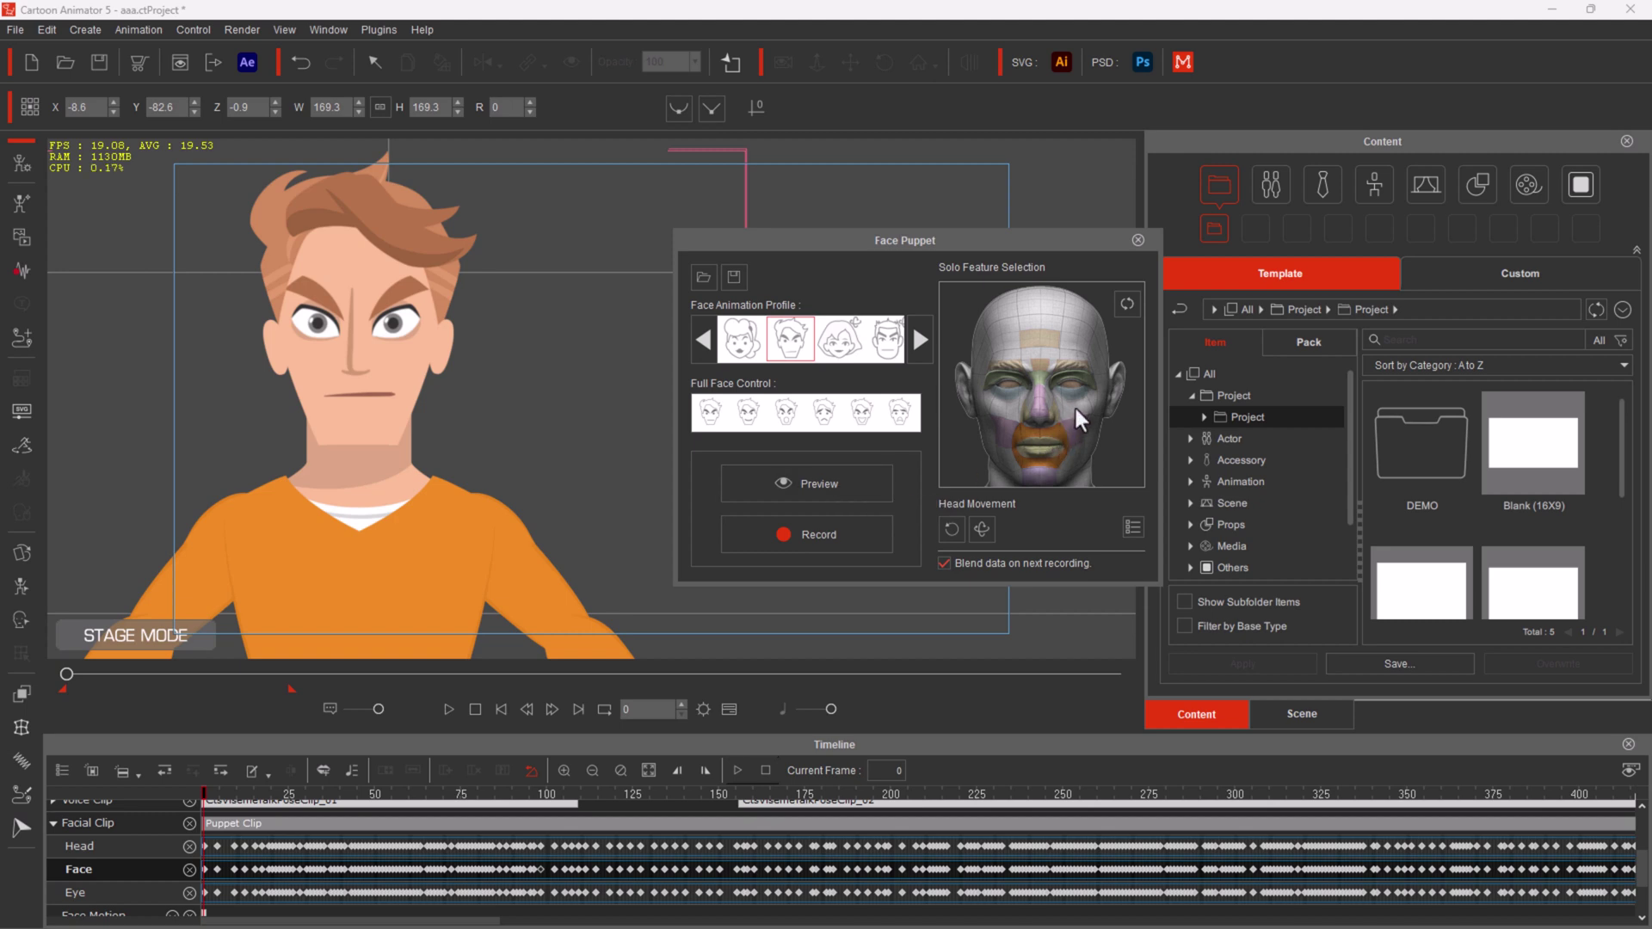
{"action": "left_click", "coordinate": [1049, 348]}
{"action": "left_click", "coordinate": [801, 482]}
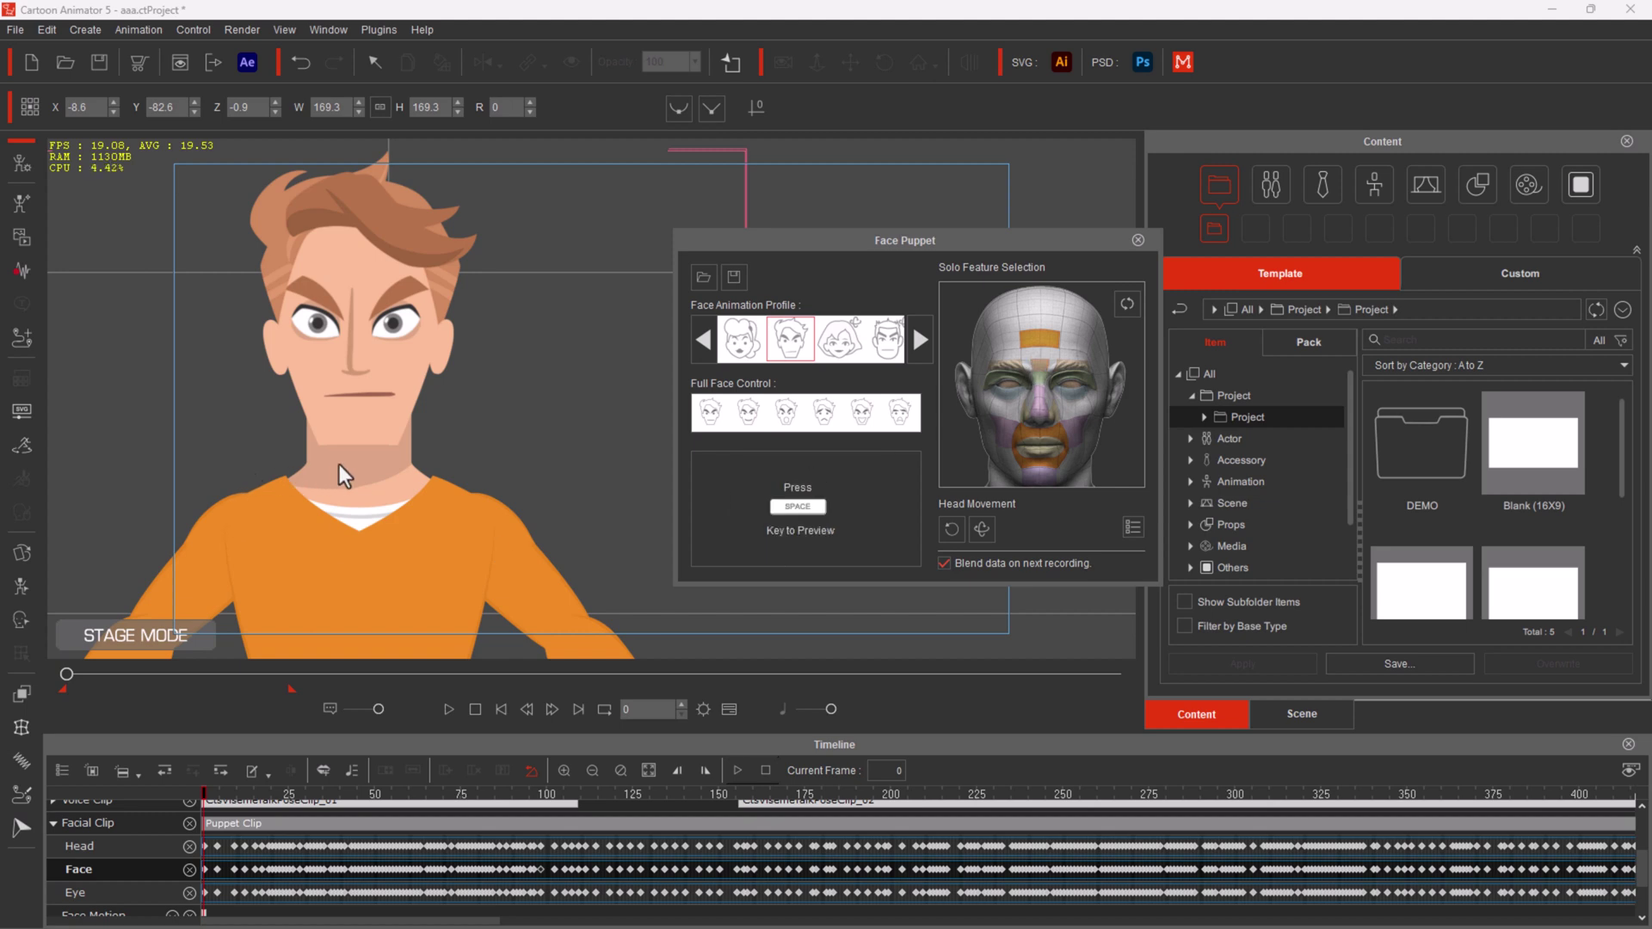
{"action": "key", "text": "space"}
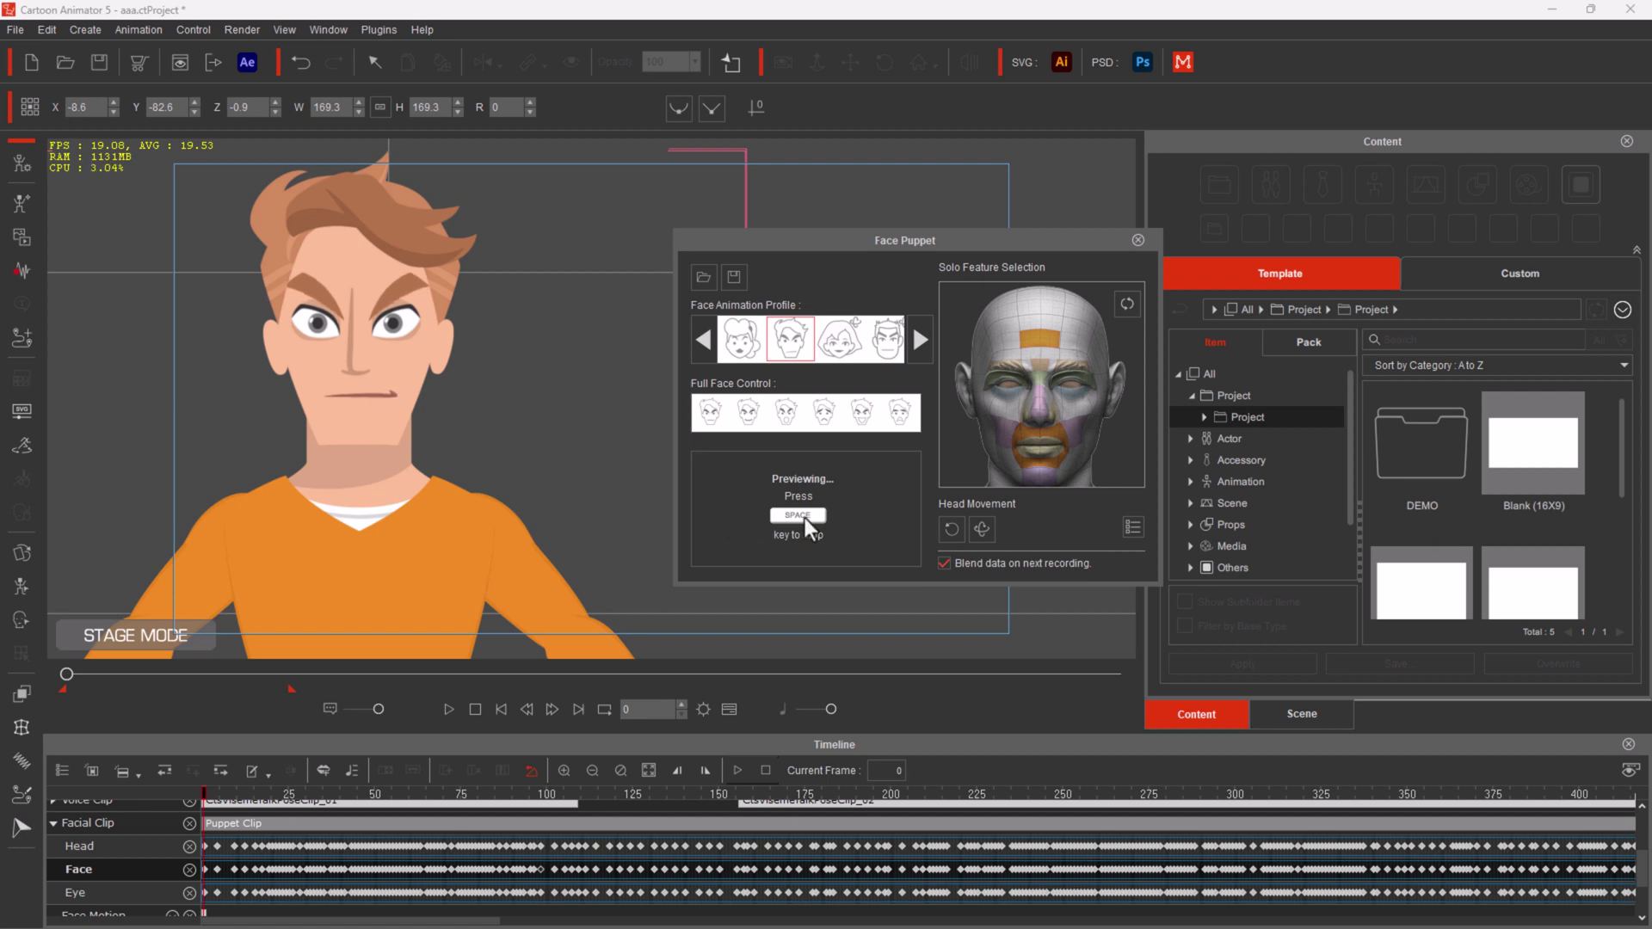
{"action": "key", "text": "space"}
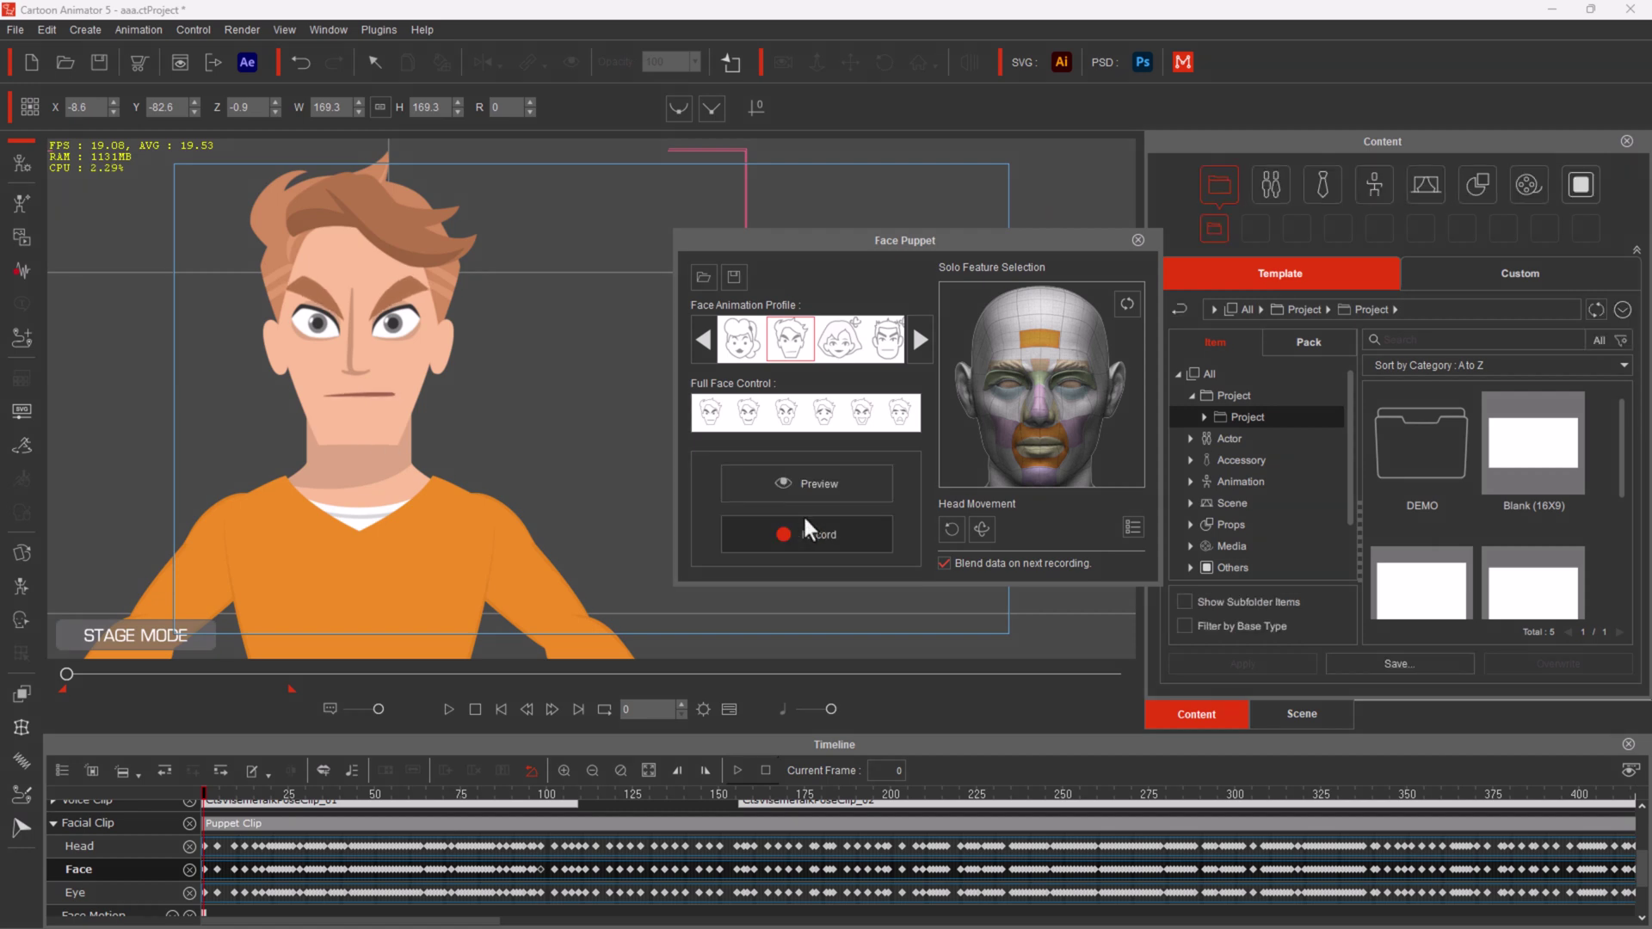
Step: Record a second puppet pass for the mouth and forehead from frame 0, blending it with the existing facial clip
{"action": "left_click", "coordinate": [202, 800]}
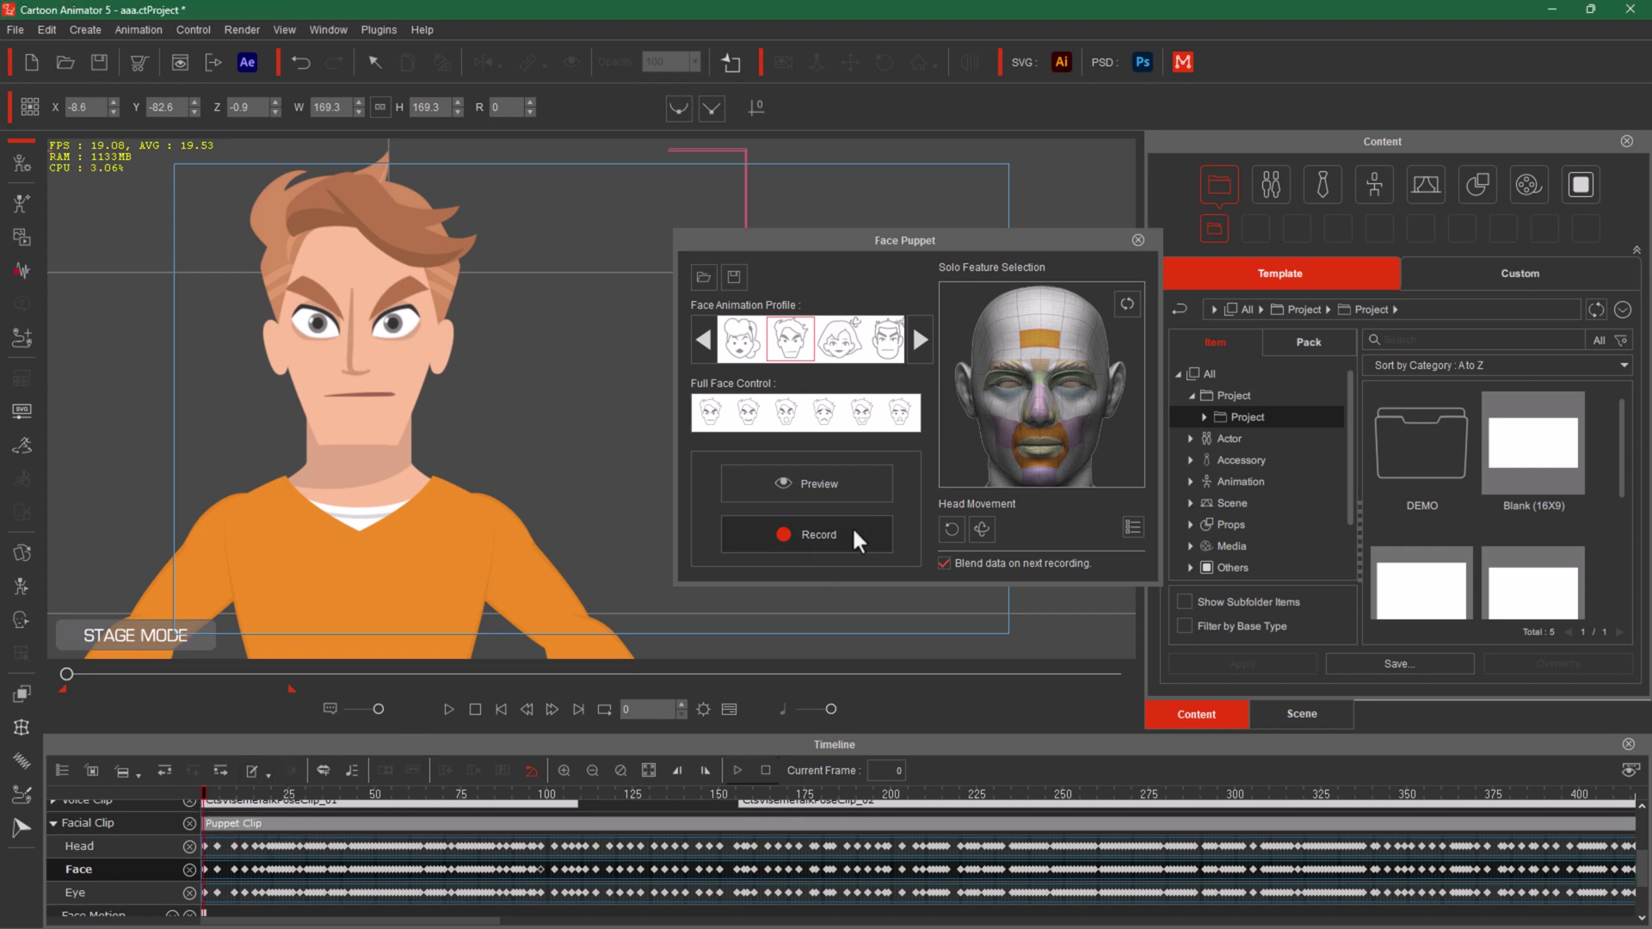
{"action": "left_click", "coordinate": [799, 539]}
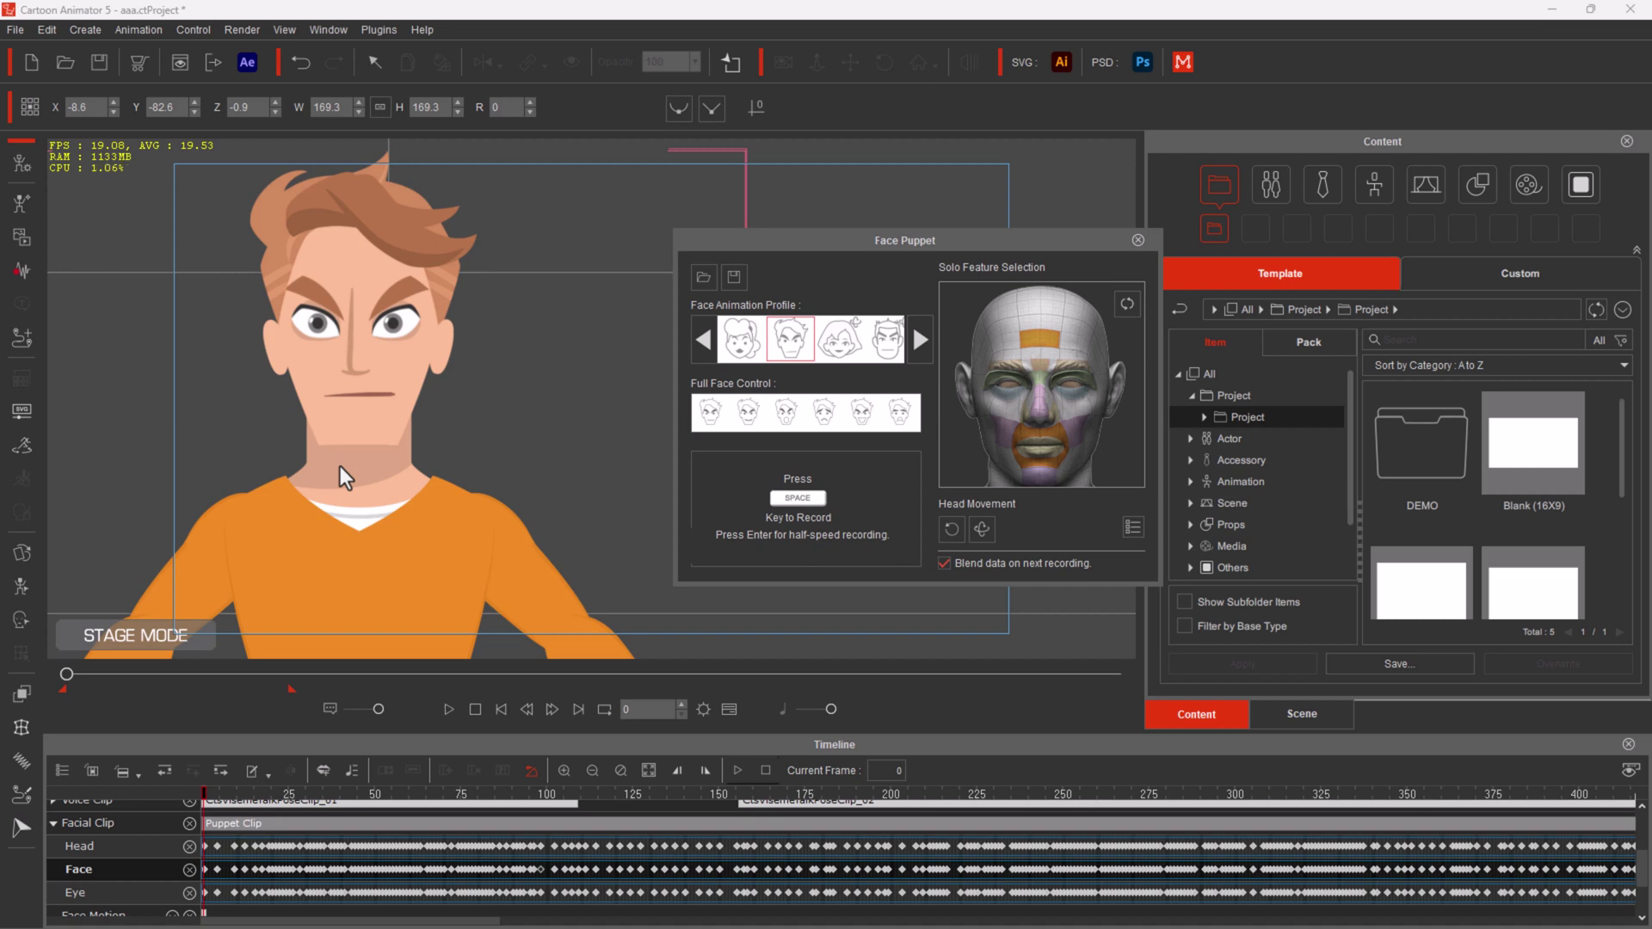
{"action": "key", "text": "space"}
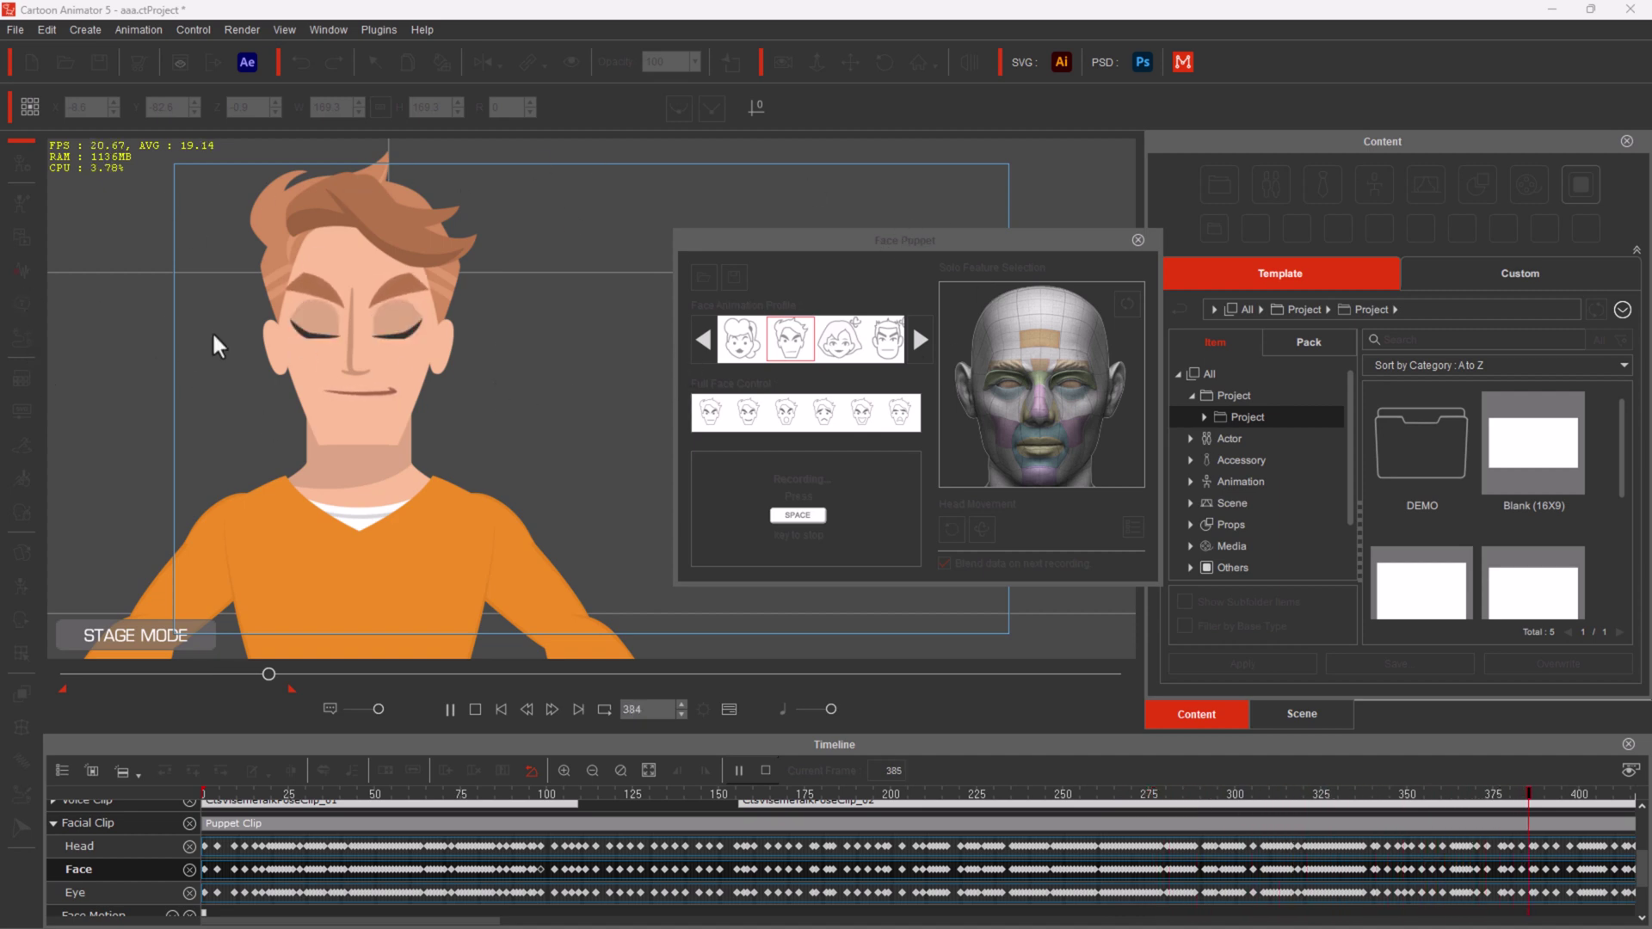
{"action": "key", "text": "space"}
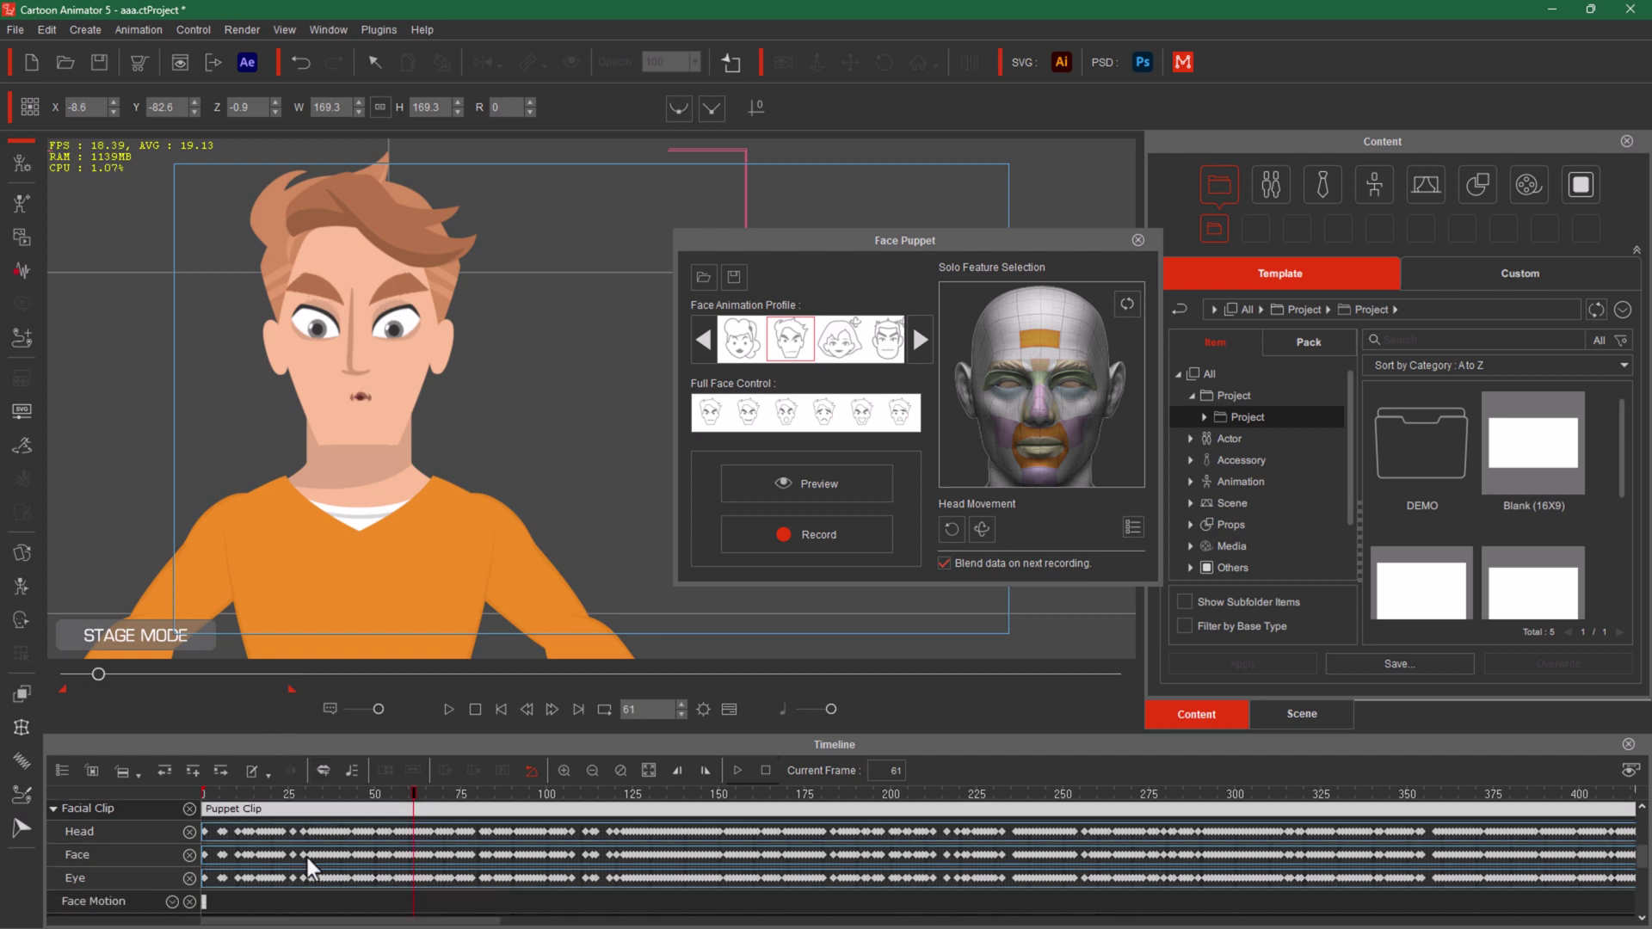
Step: Show the L Brow, R Brow, L Eye and R Eye tracks under Face Motion in the timeline
{"action": "scroll", "coordinate": [307, 858], "scroll_direction": "down", "scroll_amount": 3}
{"action": "left_click", "coordinate": [172, 846]}
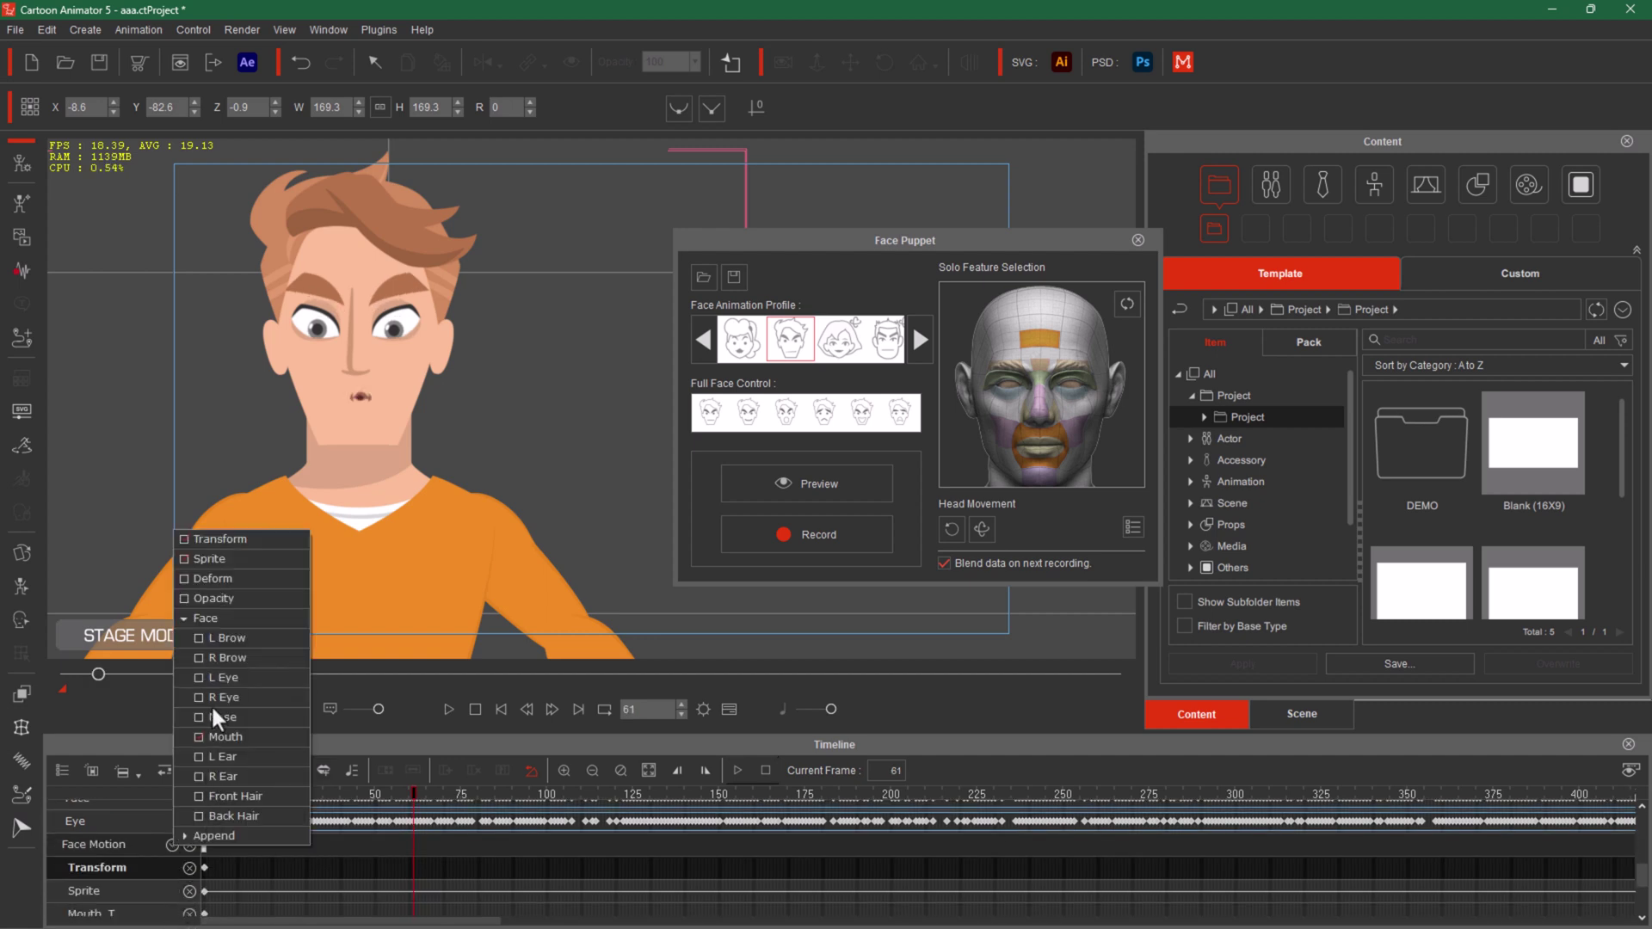
{"action": "left_click", "coordinate": [203, 639]}
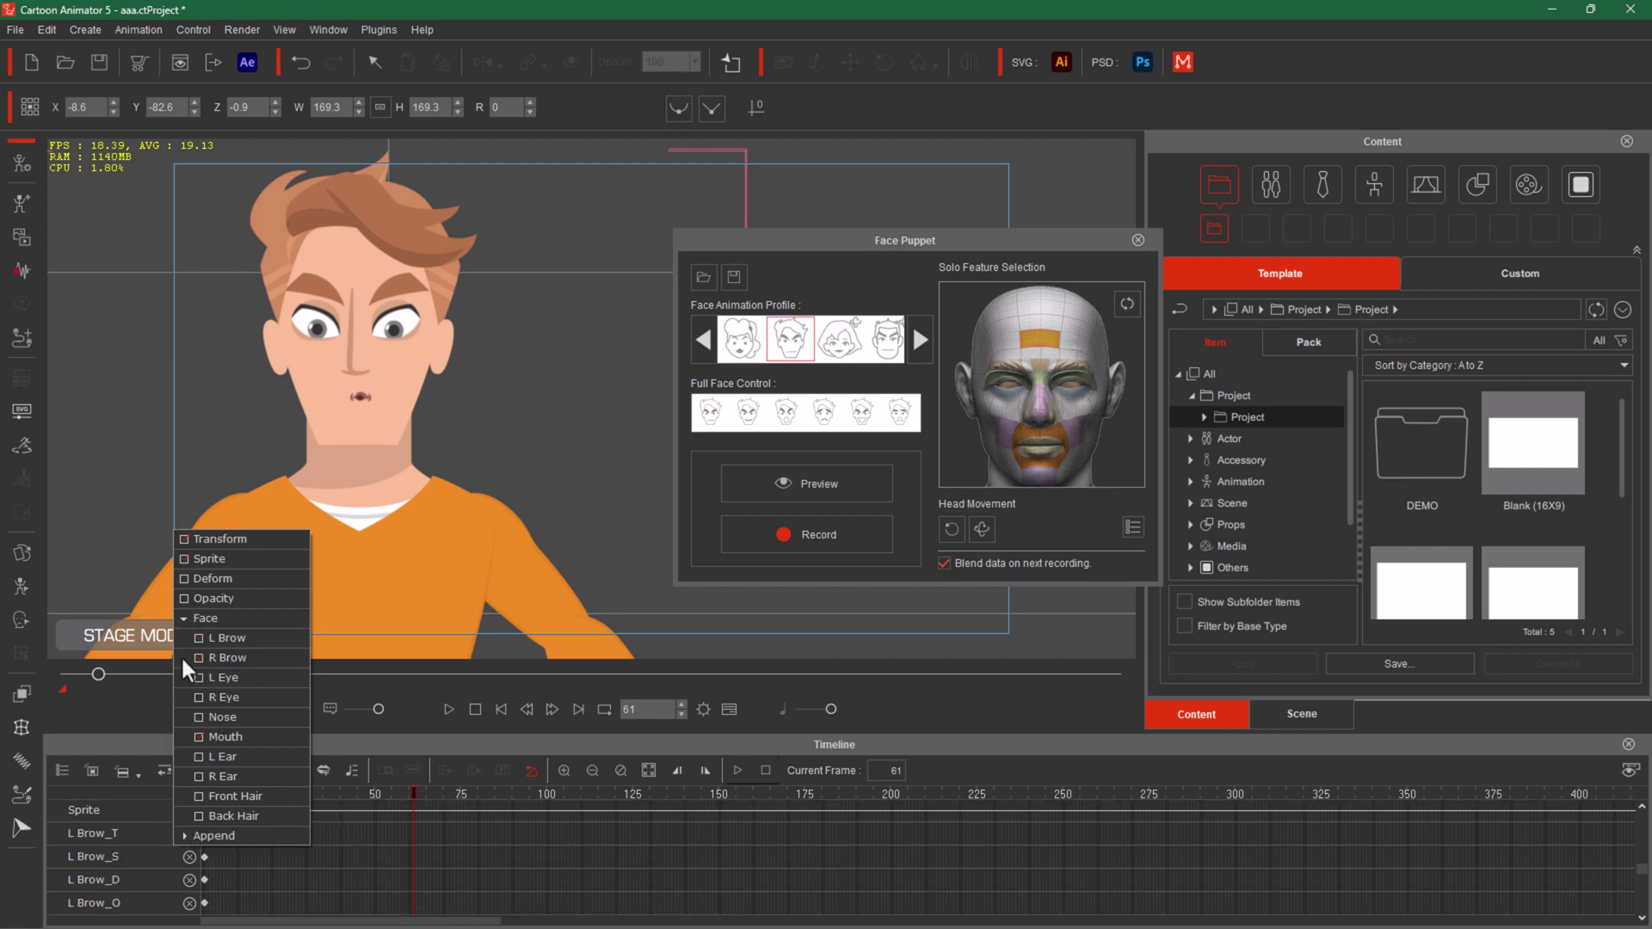
{"action": "left_click", "coordinate": [196, 680]}
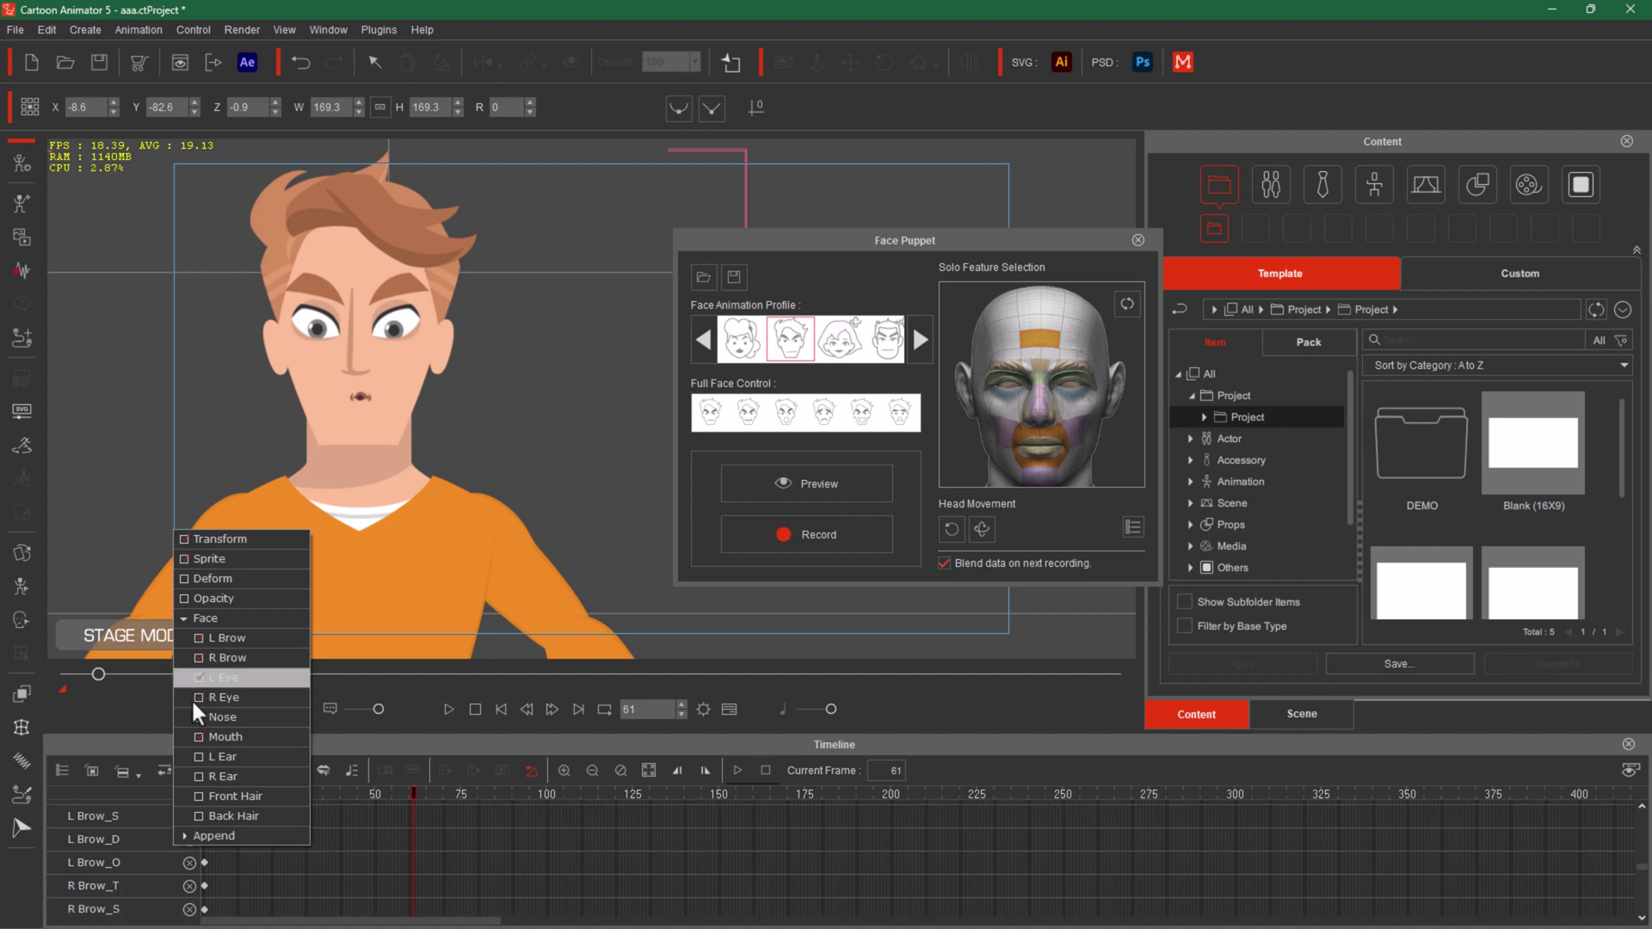
{"action": "left_click", "coordinate": [197, 699]}
{"action": "left_click", "coordinate": [137, 483]}
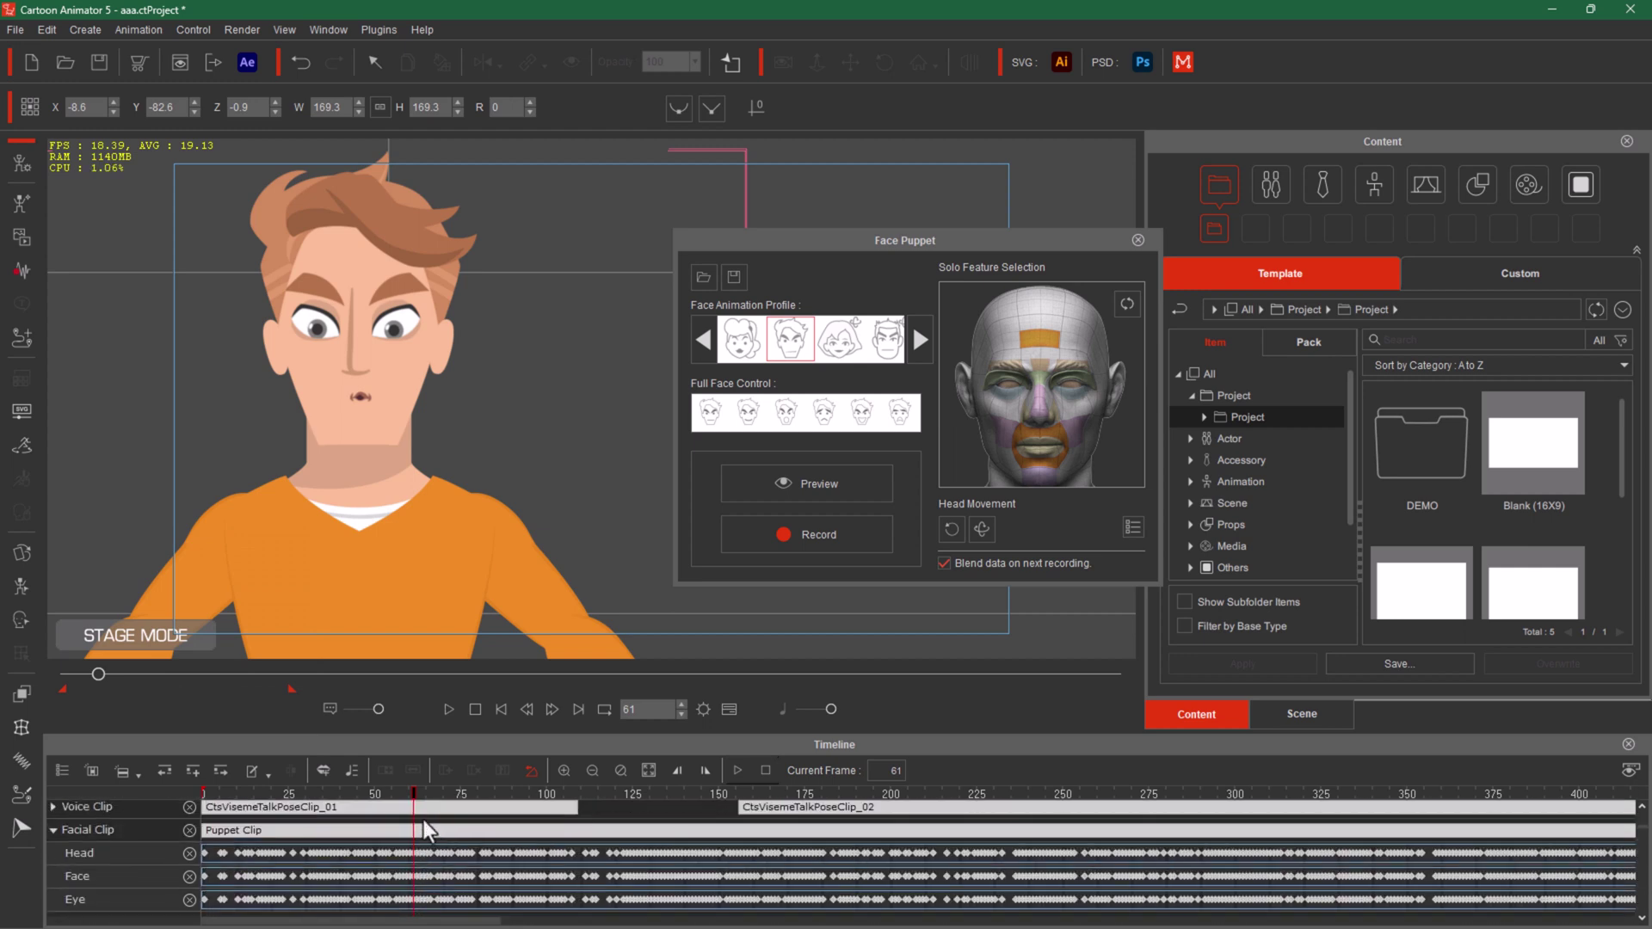
Step: Return the playhead to frame 0, enable the second head movement option and preview the head puppeting
{"action": "scroll", "coordinate": [424, 820], "scroll_direction": "down", "scroll_amount": 1}
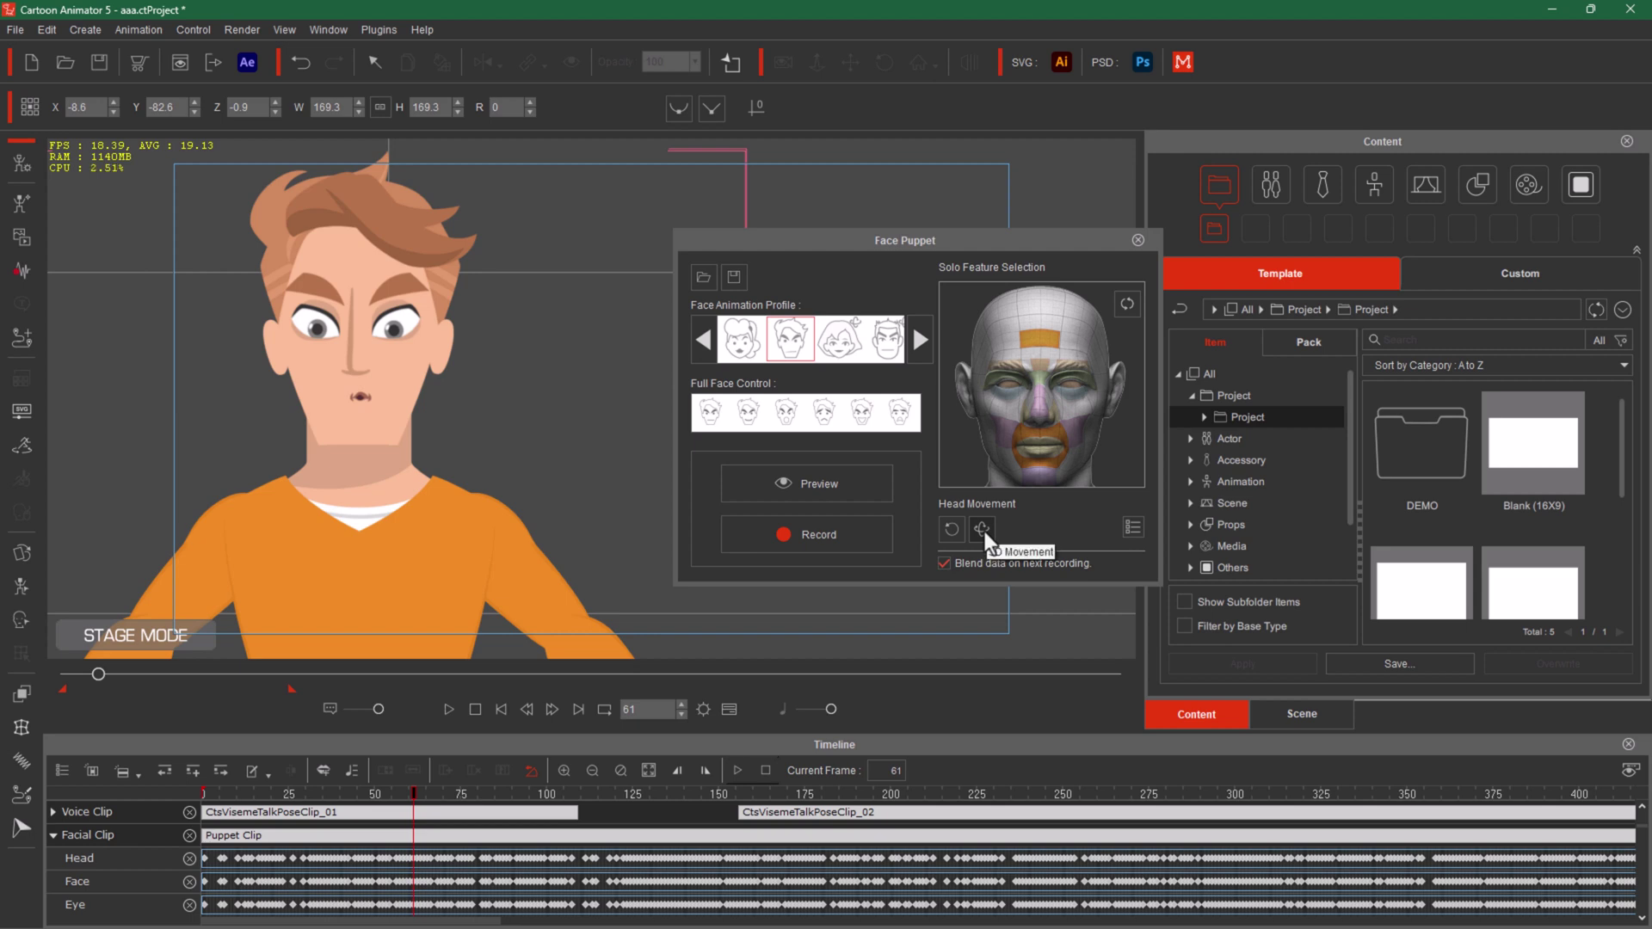
{"action": "left_click_drag", "start_coordinate": [414, 794], "coordinate": [349, 793]}
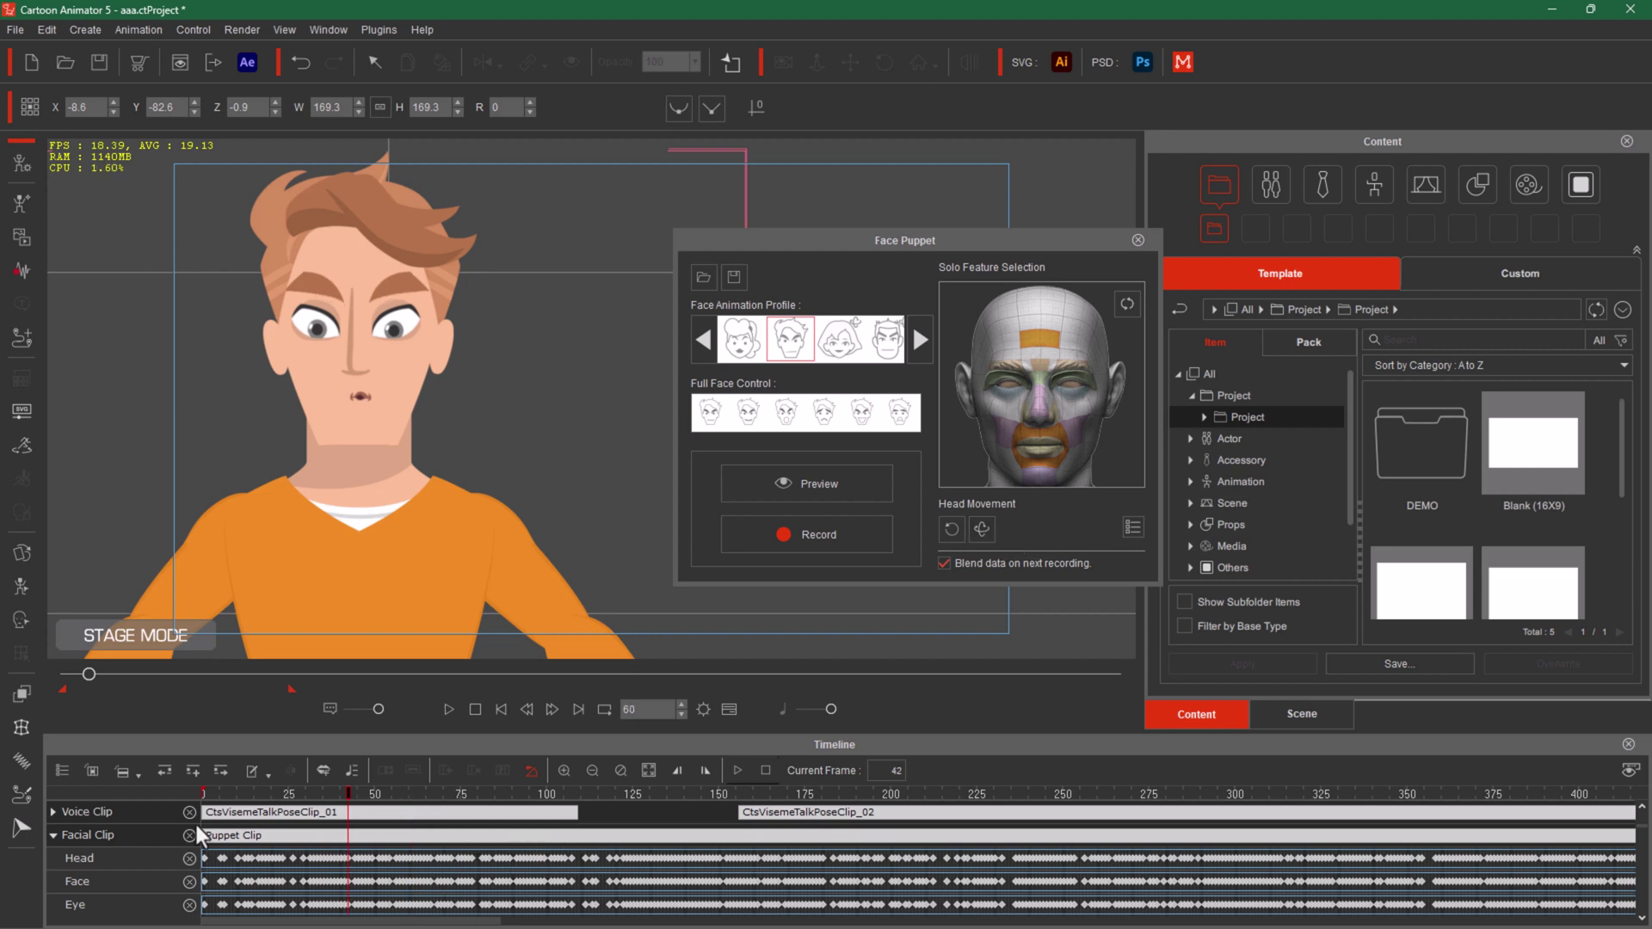
{"action": "left_click_drag", "start_coordinate": [201, 832], "coordinate": [112, 825]}
{"action": "left_click", "coordinate": [998, 552]}
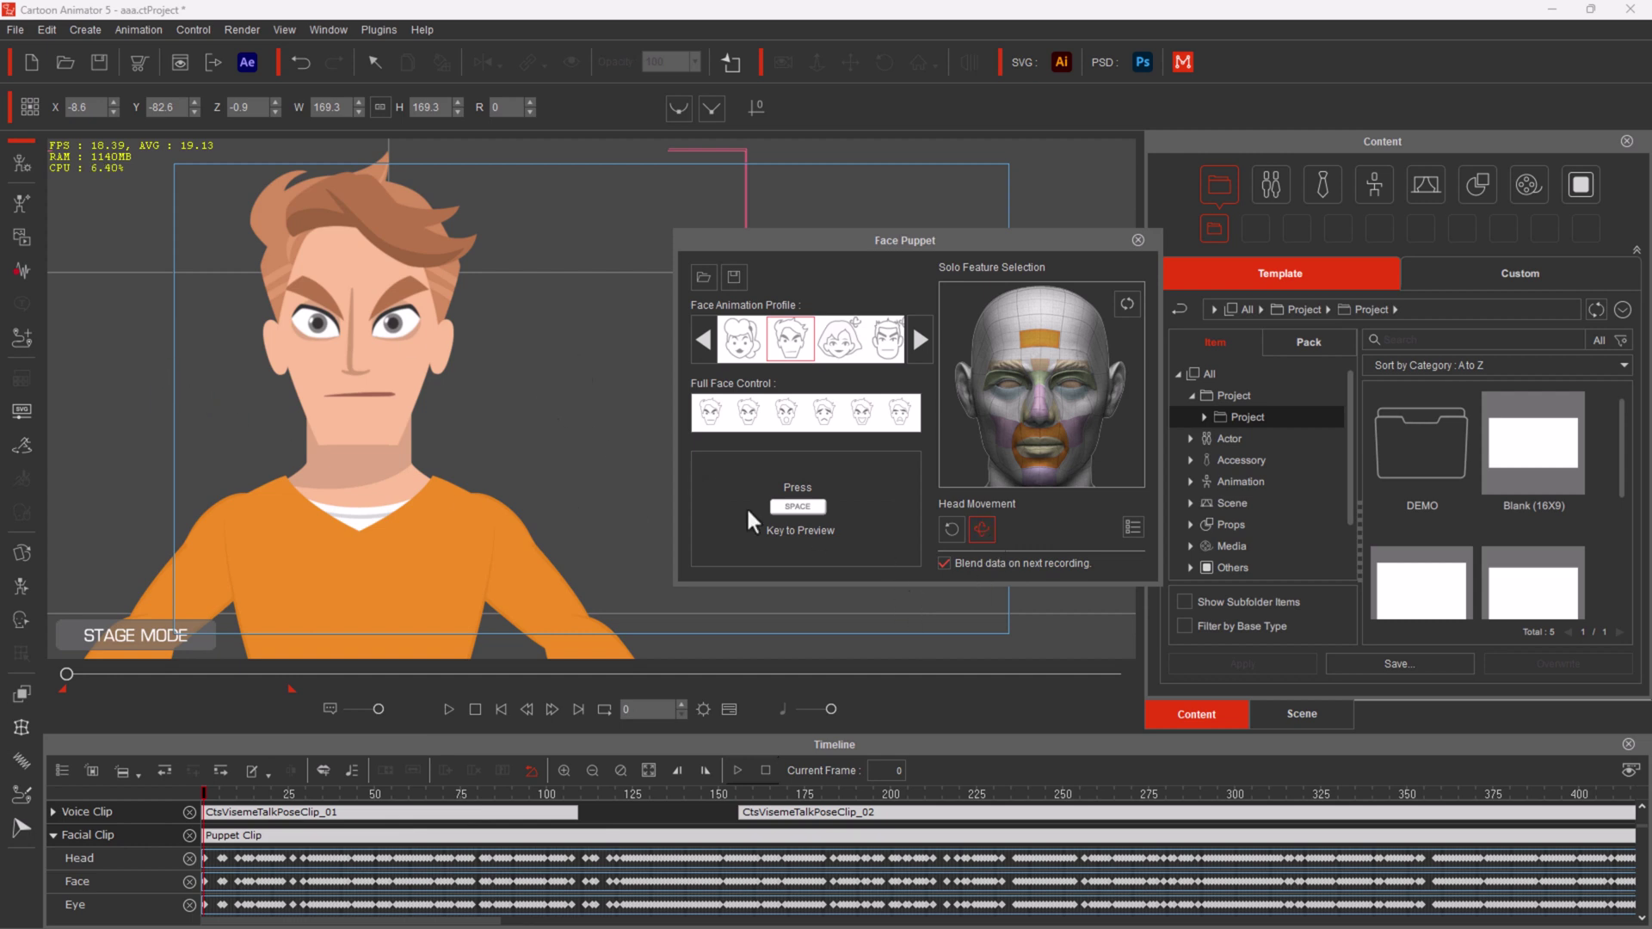
{"action": "key", "text": "space"}
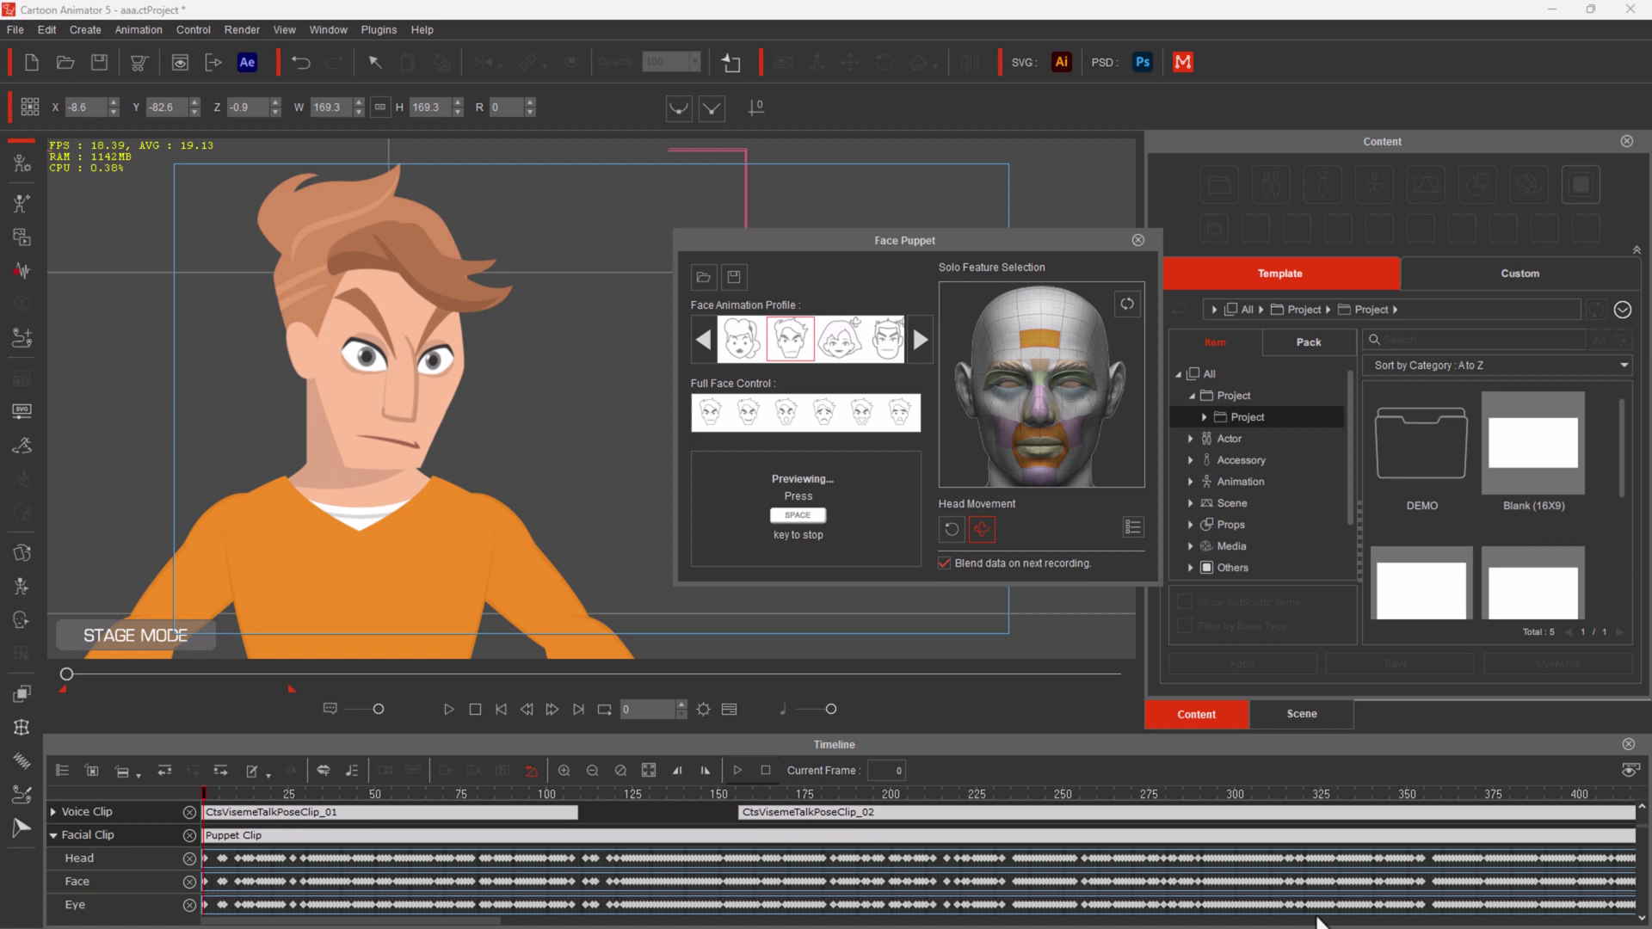
Step: Close Face Puppet and open the character's head editing tool
{"action": "left_click", "coordinate": [22, 622]}
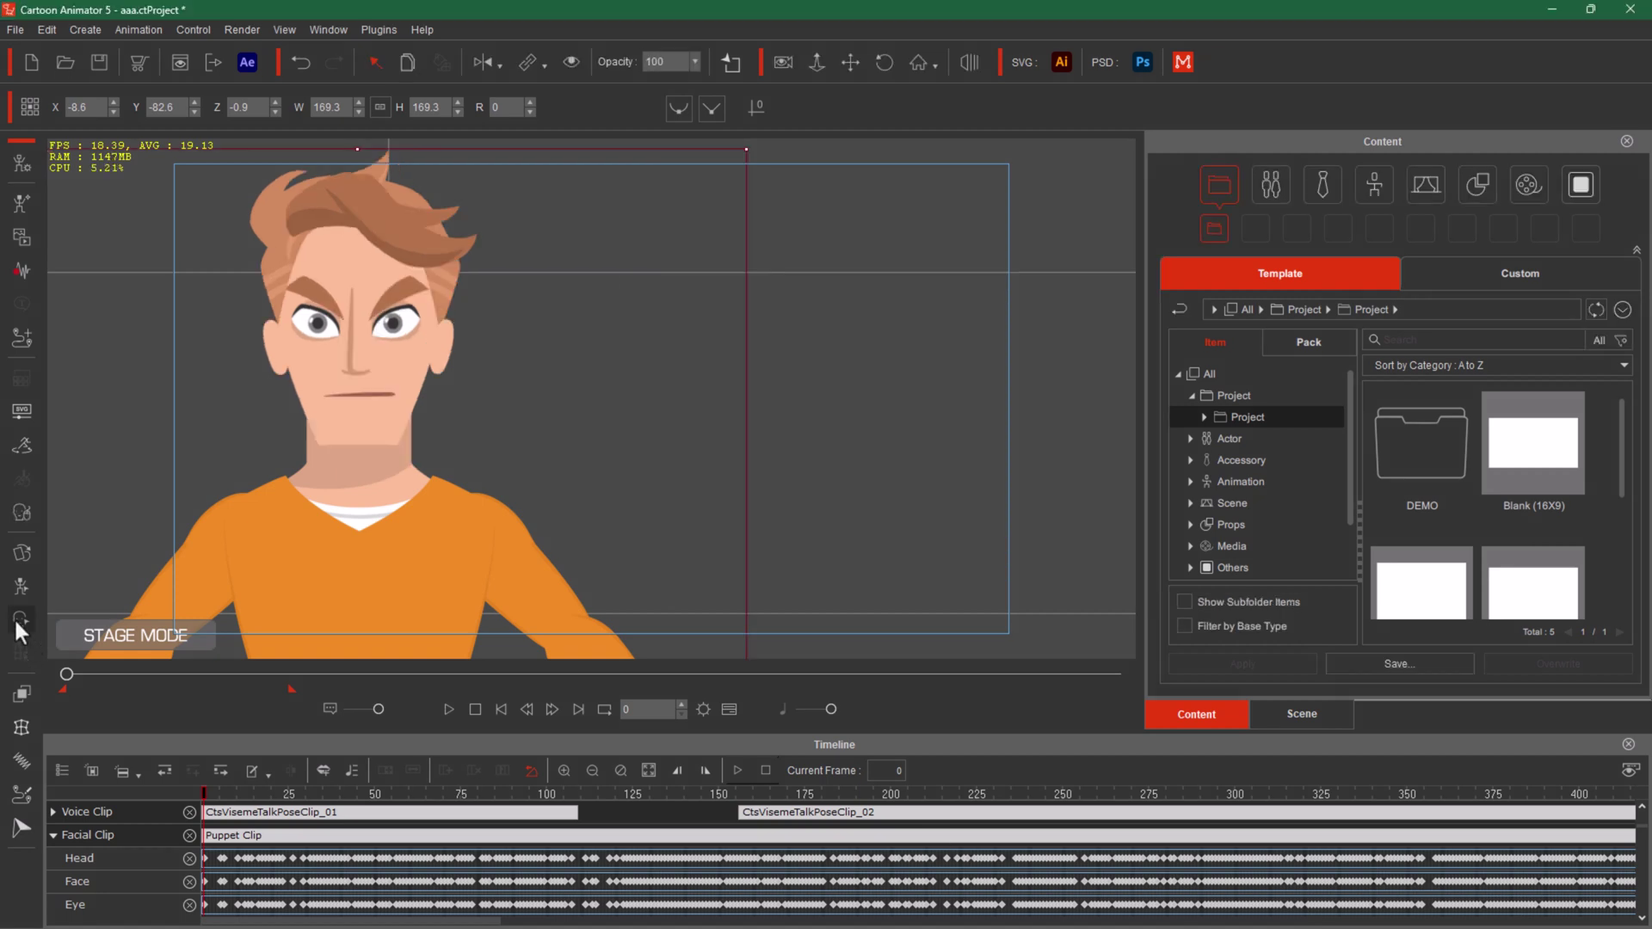